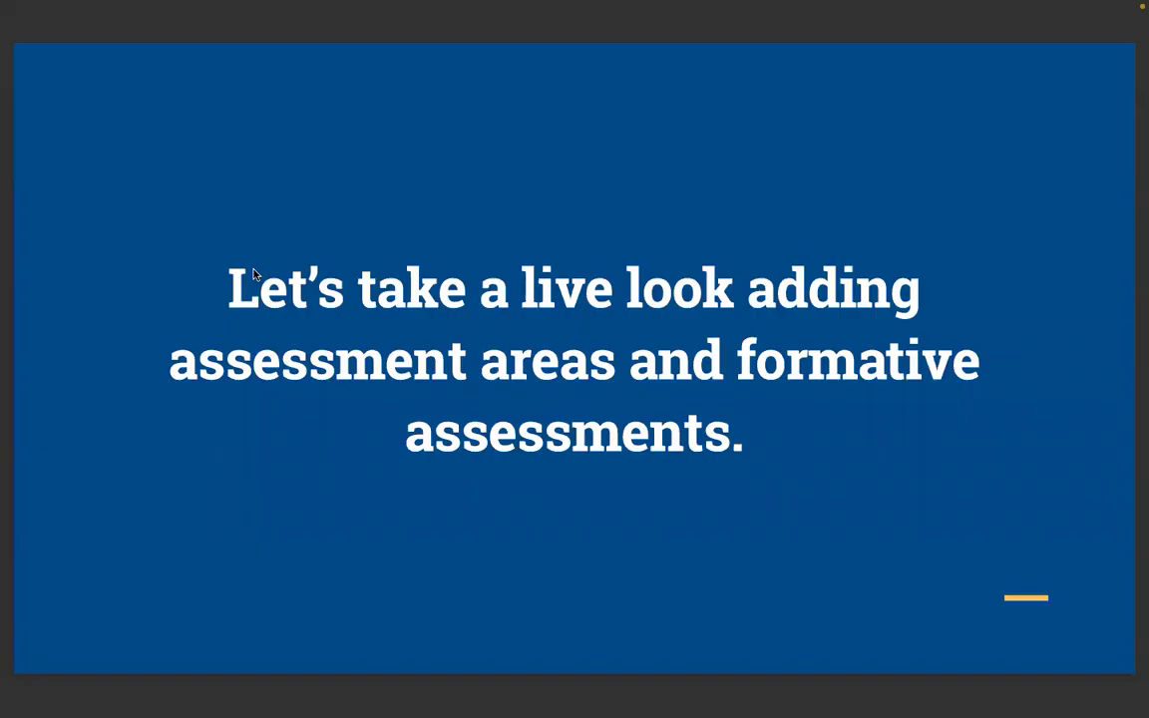
# - Switch from the slideshow to JMC in Chrome and open the Define Formative Assessment page for Competency-Based Grading
pyautogui.press('Escape')
pyautogui.click(1028, 485)
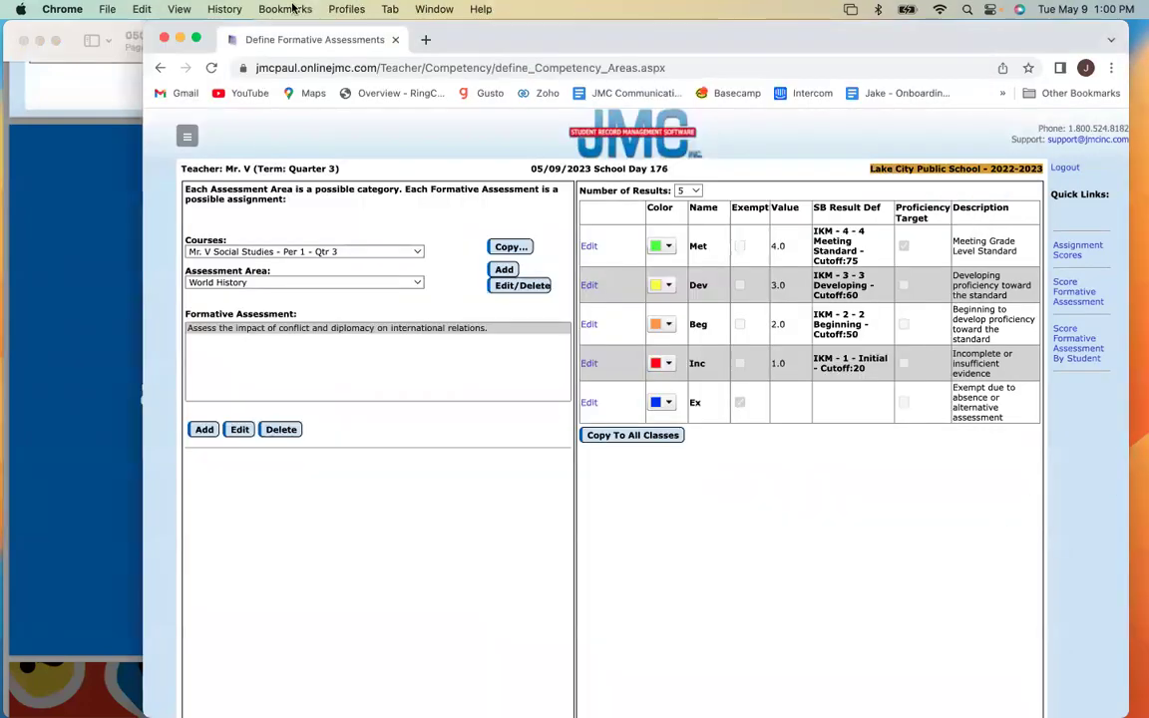
pyautogui.click(183, 137)
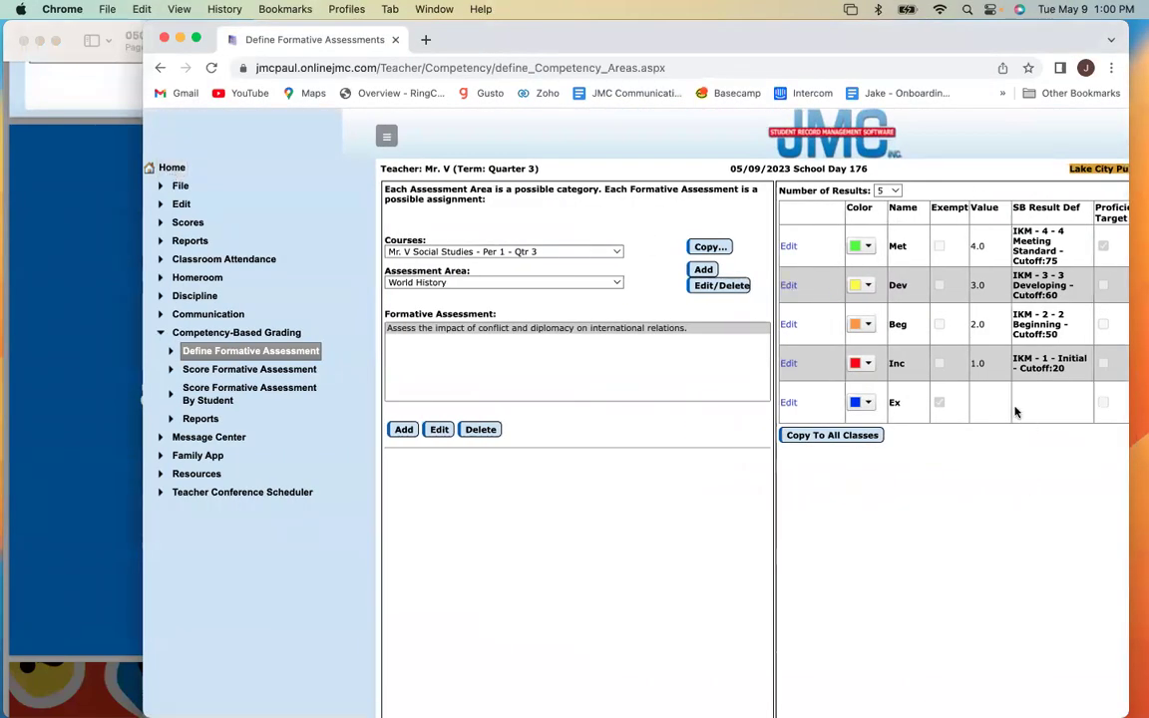
pyautogui.click(386, 136)
pyautogui.click(185, 139)
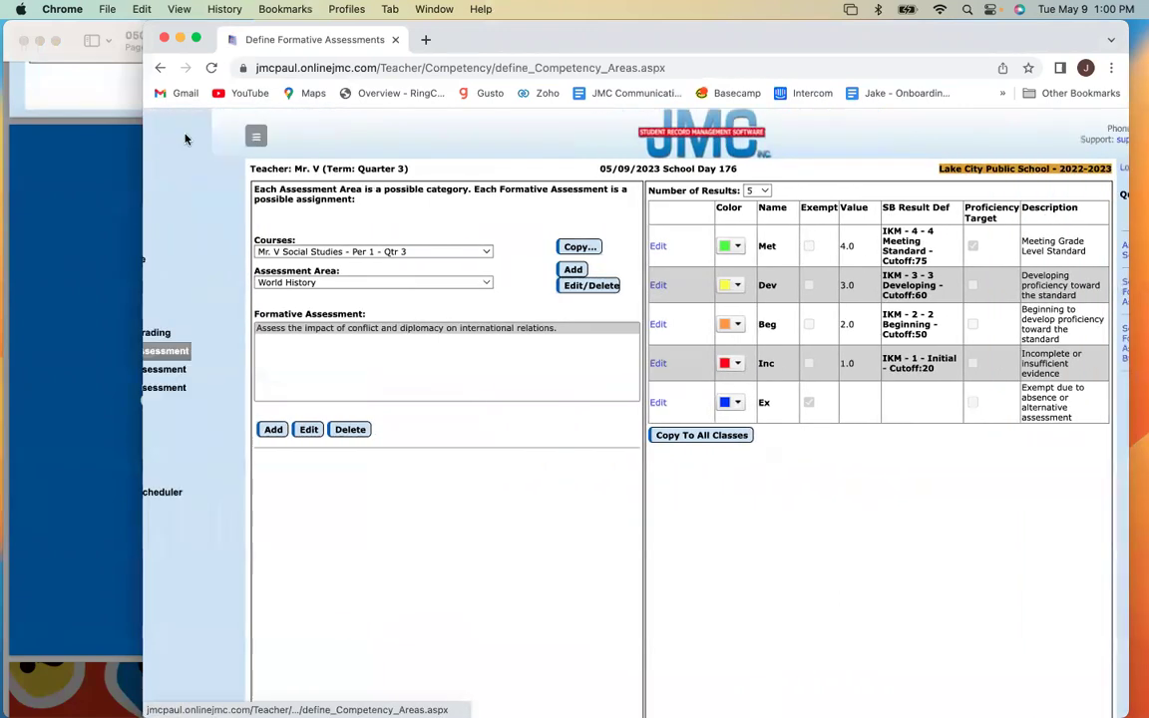
pyautogui.click(238, 352)
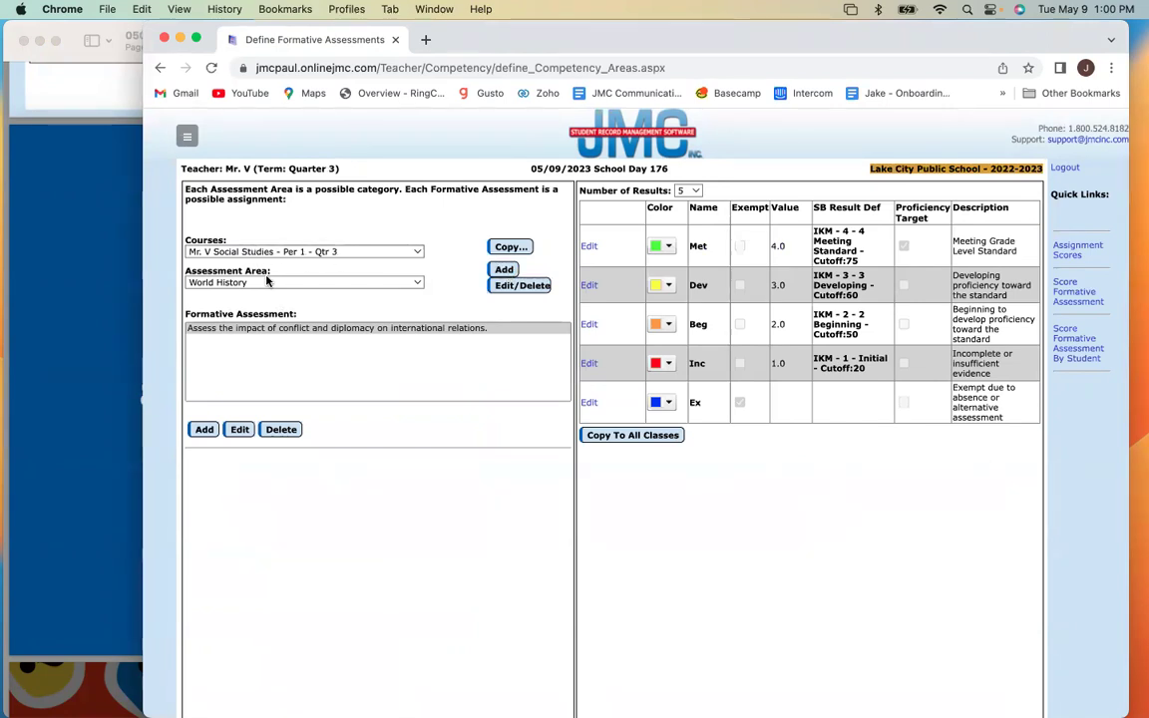
# - Add an assessment area named Geography with the type Benchmark Result (Standards-Based Report Card) and save it
pyautogui.click(506, 272)
pyautogui.click(520, 195)
pyautogui.write('Geography')
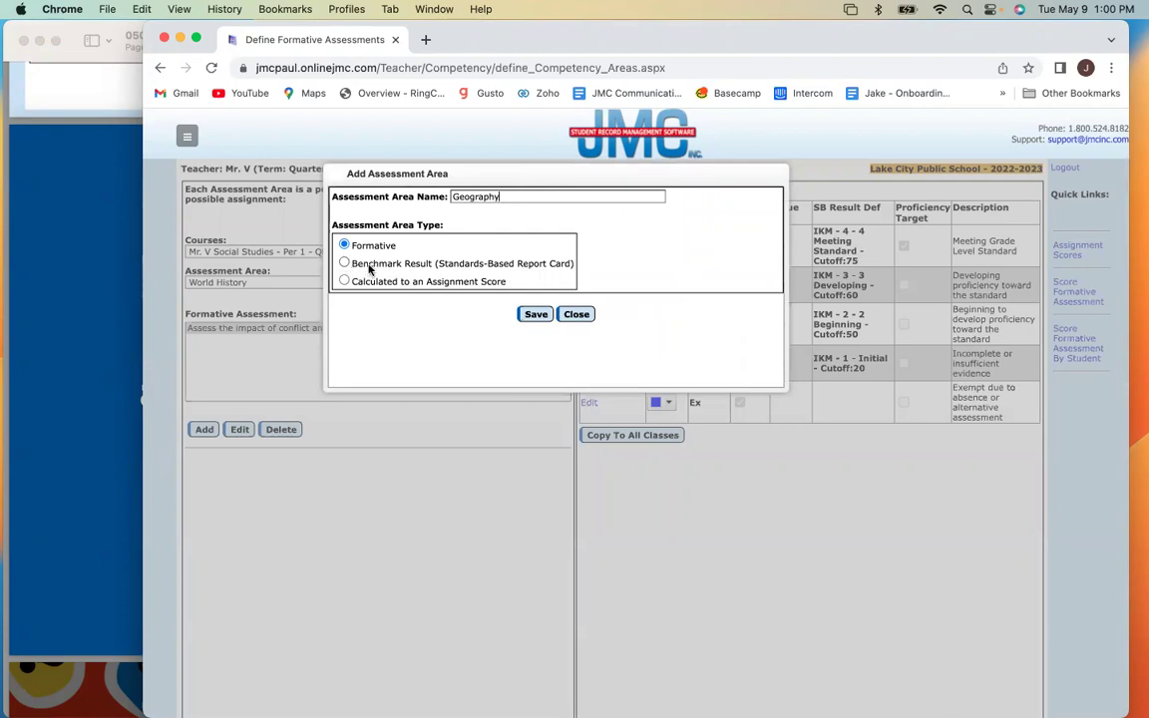
pyautogui.click(343, 263)
pyautogui.click(537, 317)
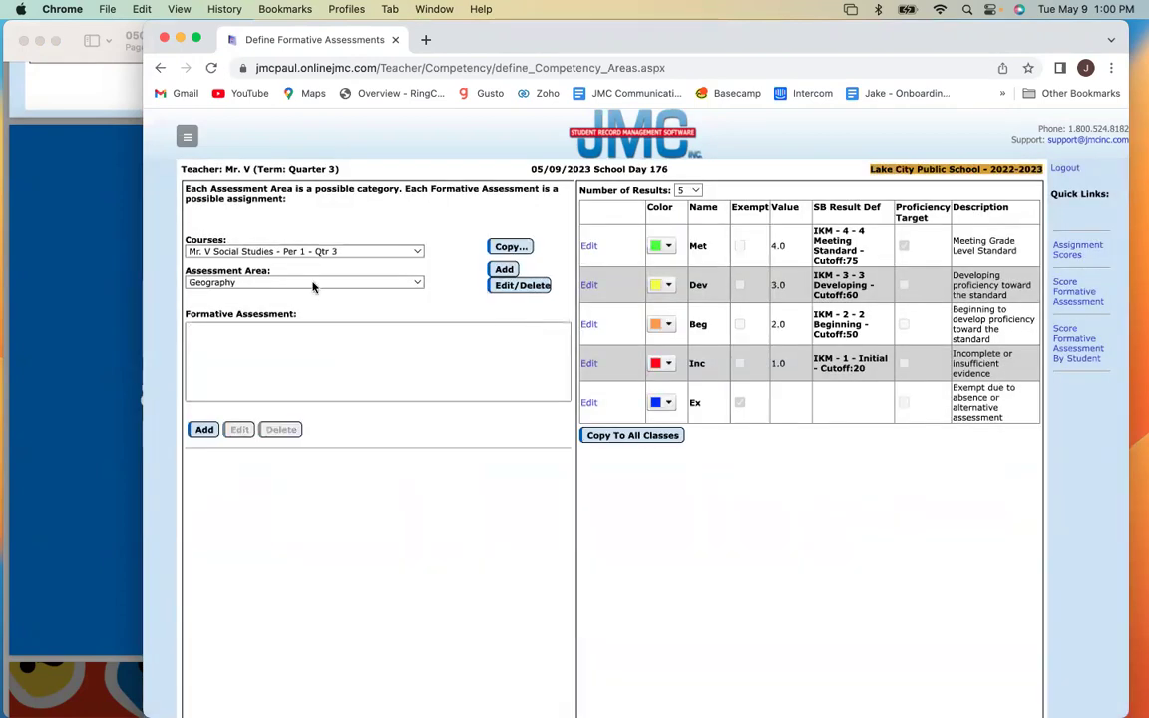
pyautogui.click(254, 284)
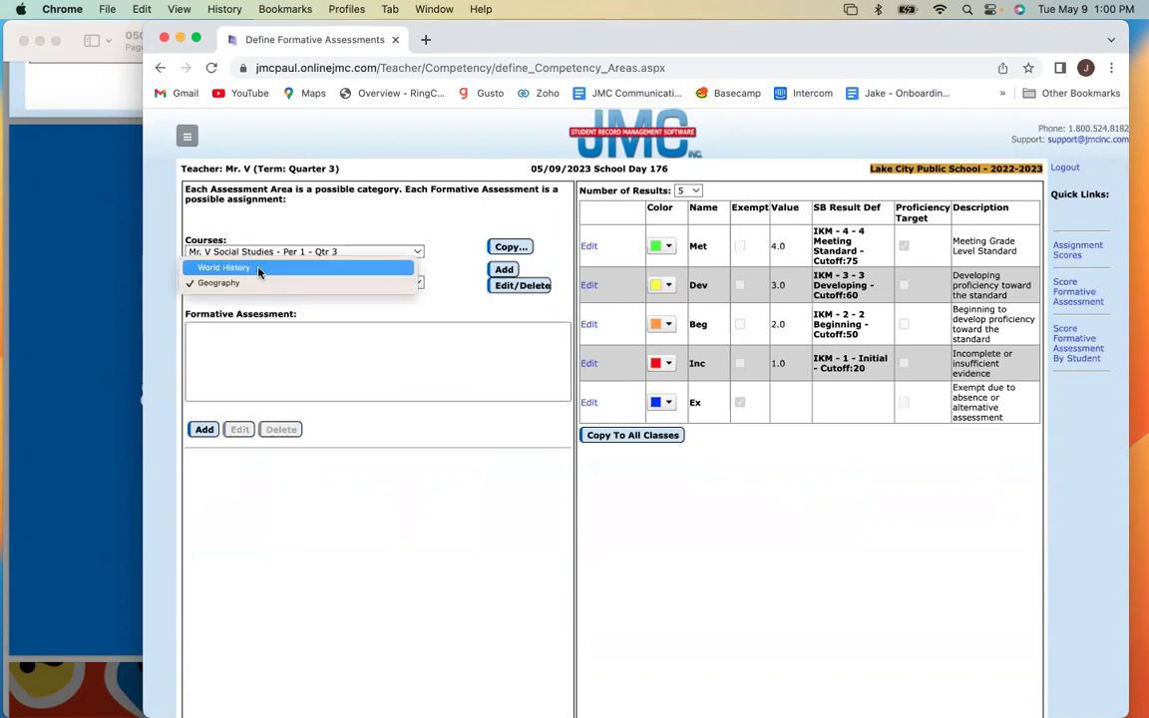
pyautogui.click(258, 284)
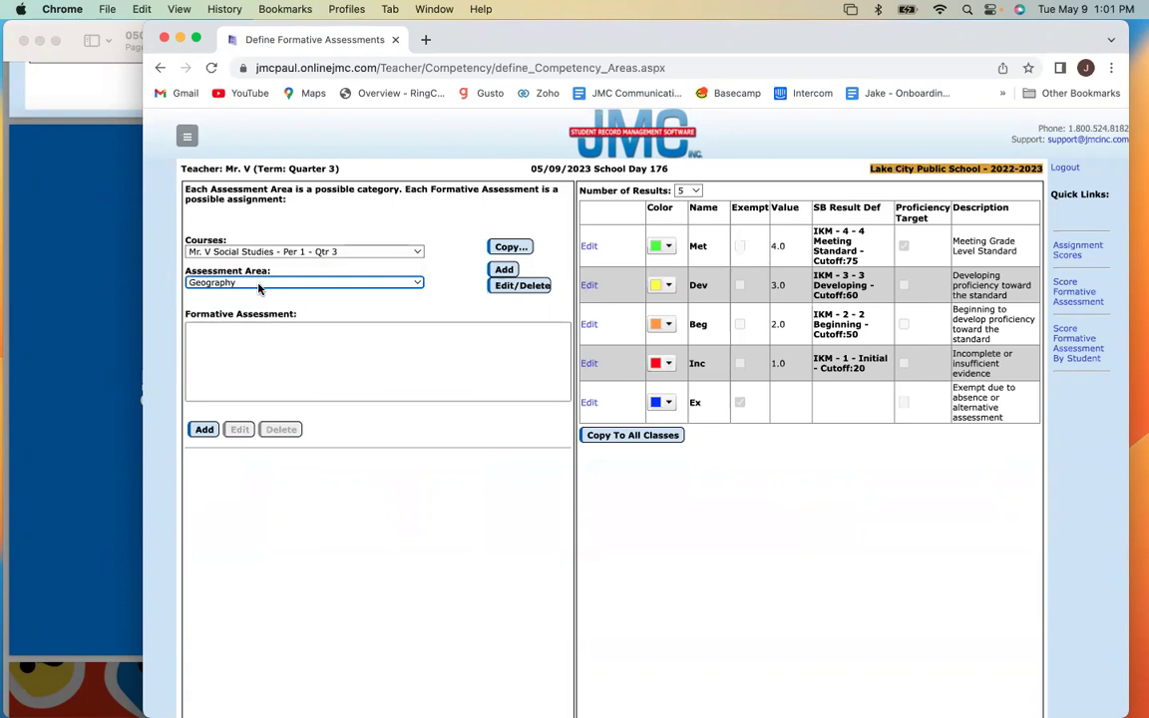
pyautogui.click(202, 430)
pyautogui.click(204, 429)
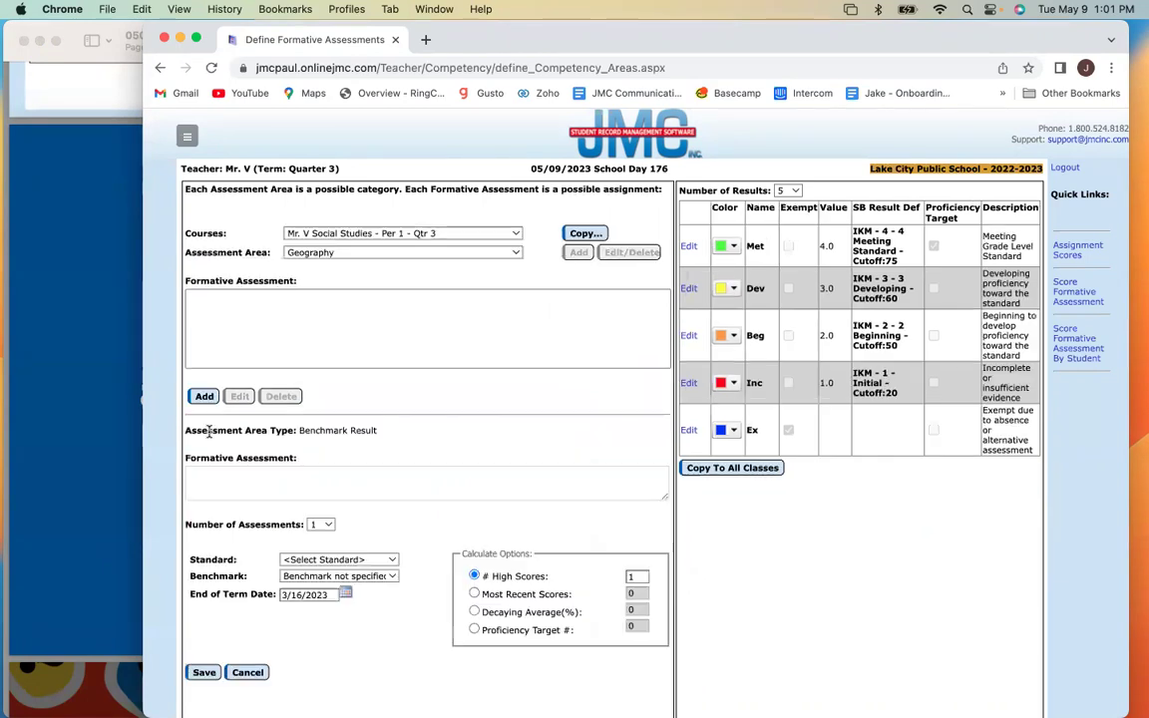
pyautogui.scroll(-2, 299, 429)
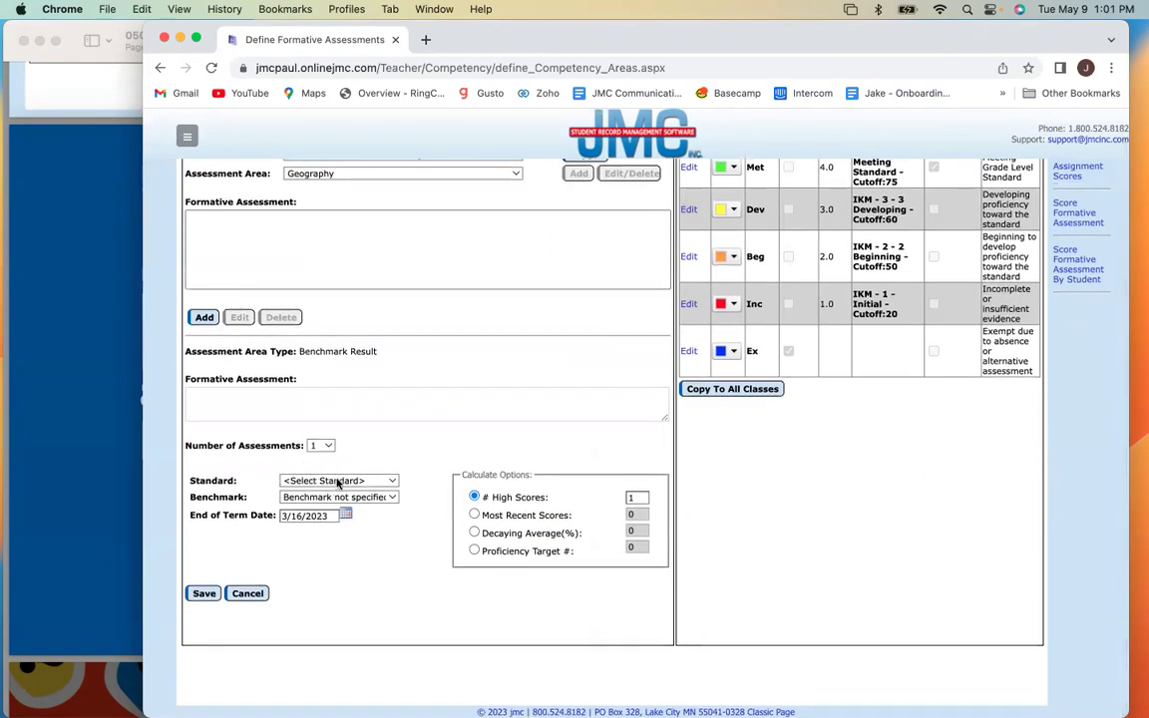
pyautogui.click(338, 482)
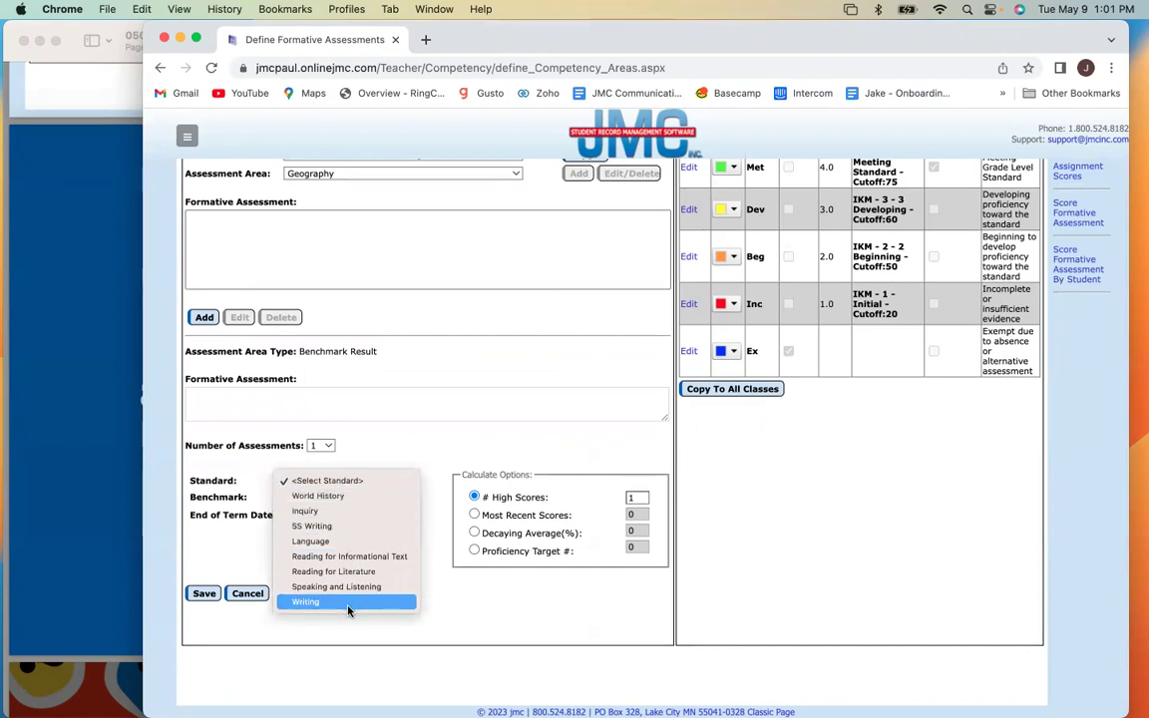
pyautogui.click(363, 557)
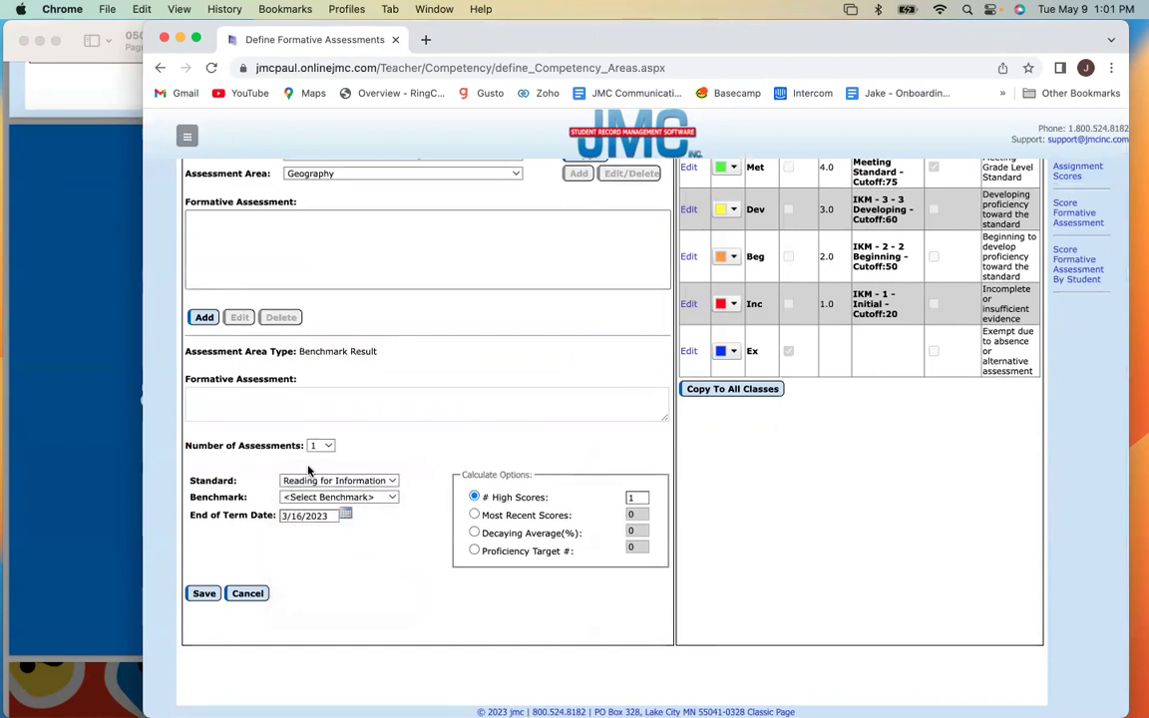
pyautogui.click(386, 499)
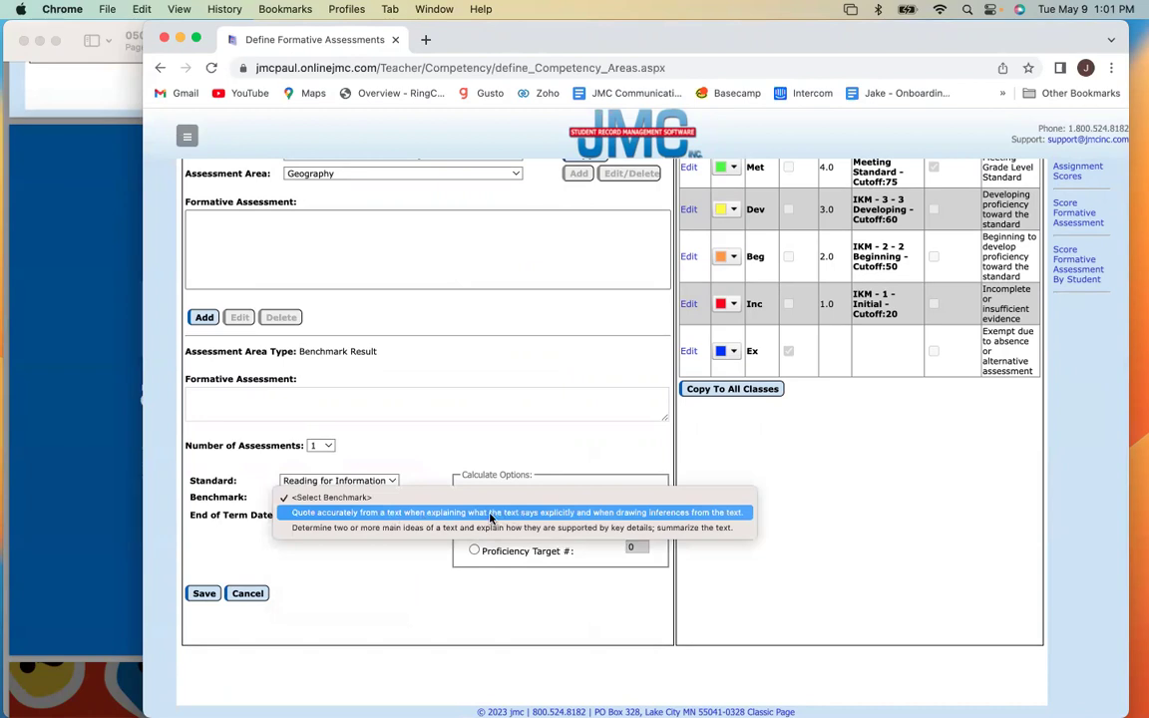
pyautogui.click(328, 479)
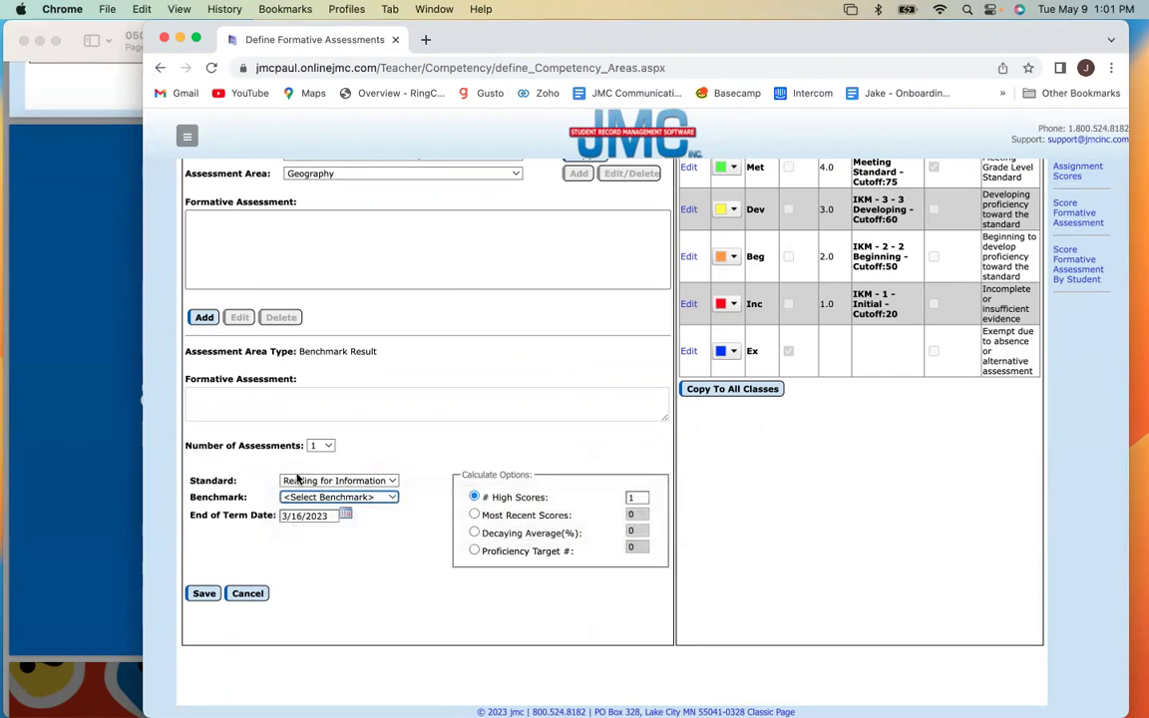
pyautogui.click(247, 593)
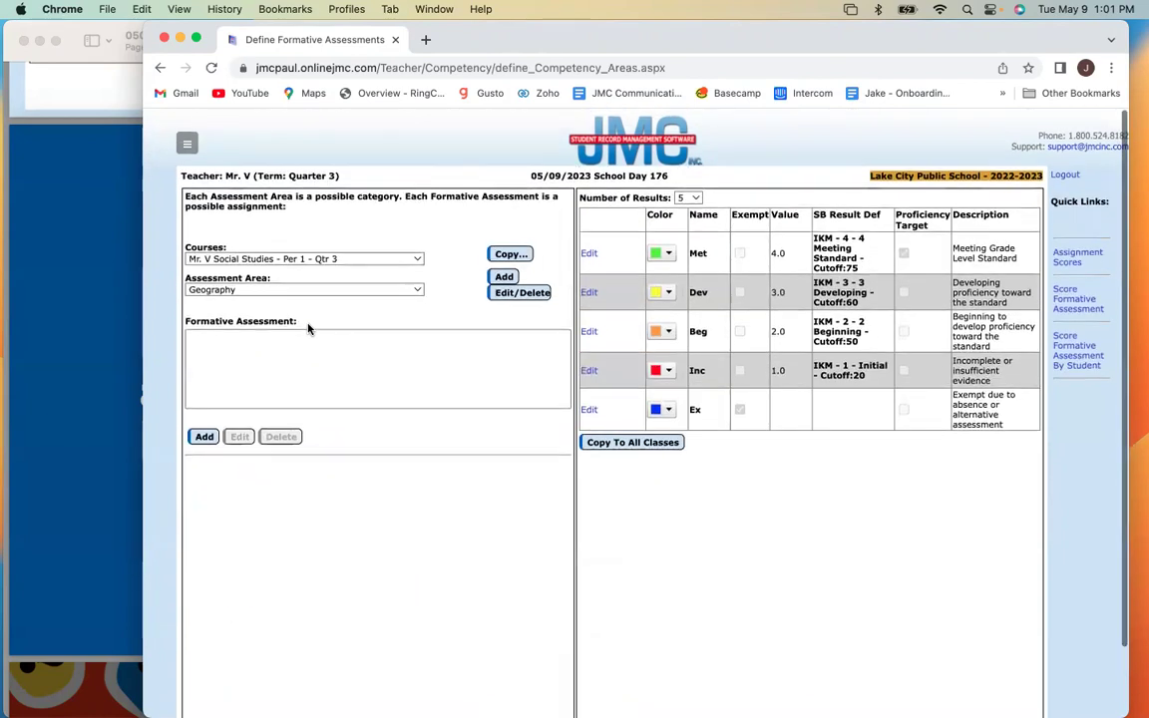
# - Open the World History area's formative assessment for editing, keeping the World History standard and the conflict and diplomacy benchmark selected
pyautogui.click(305, 280)
pyautogui.click(278, 271)
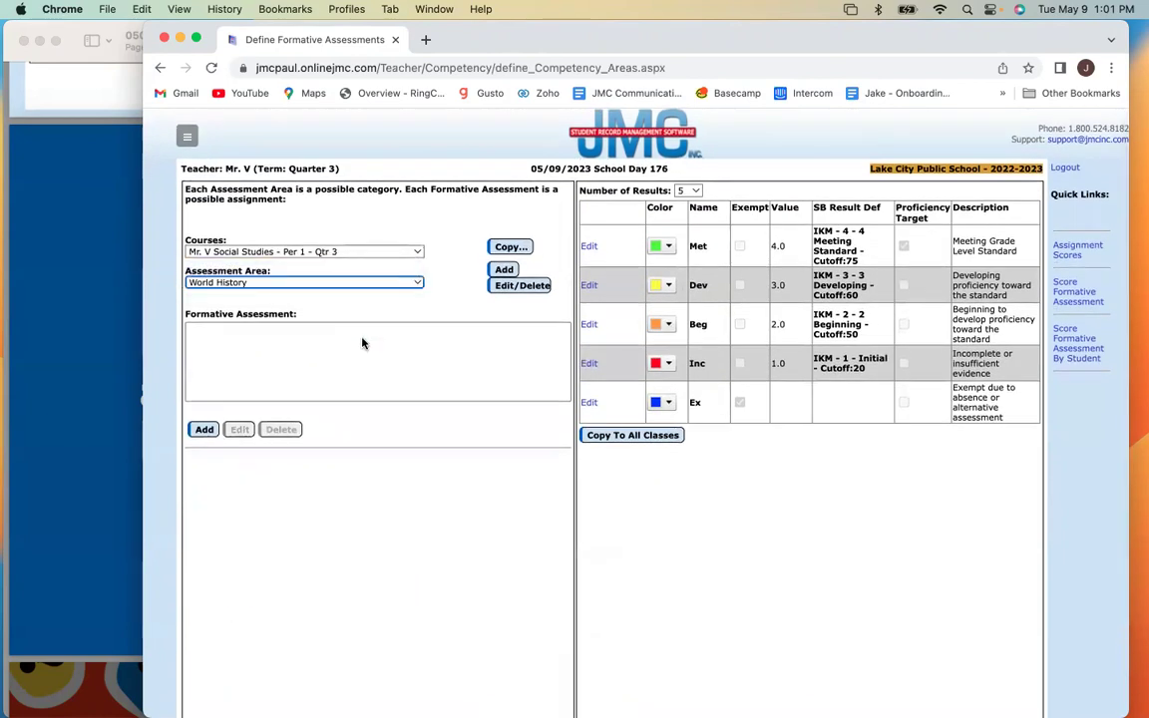
pyautogui.click(240, 428)
pyautogui.scroll(-2, 303, 467)
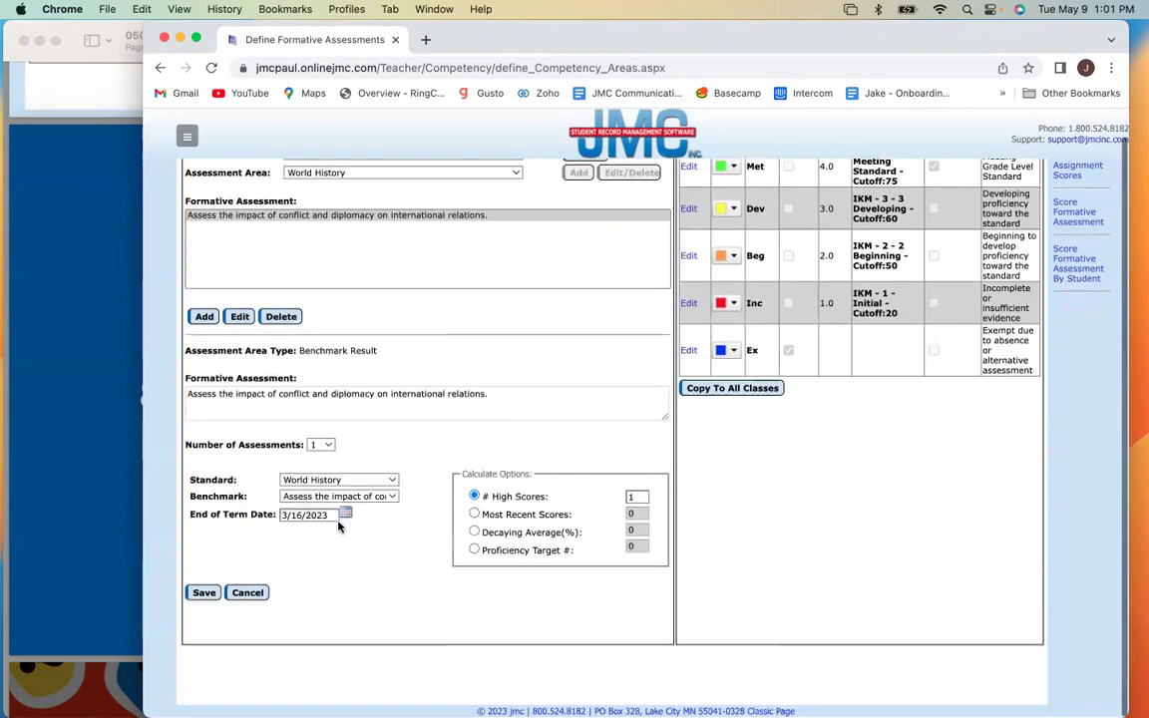
pyautogui.click(340, 482)
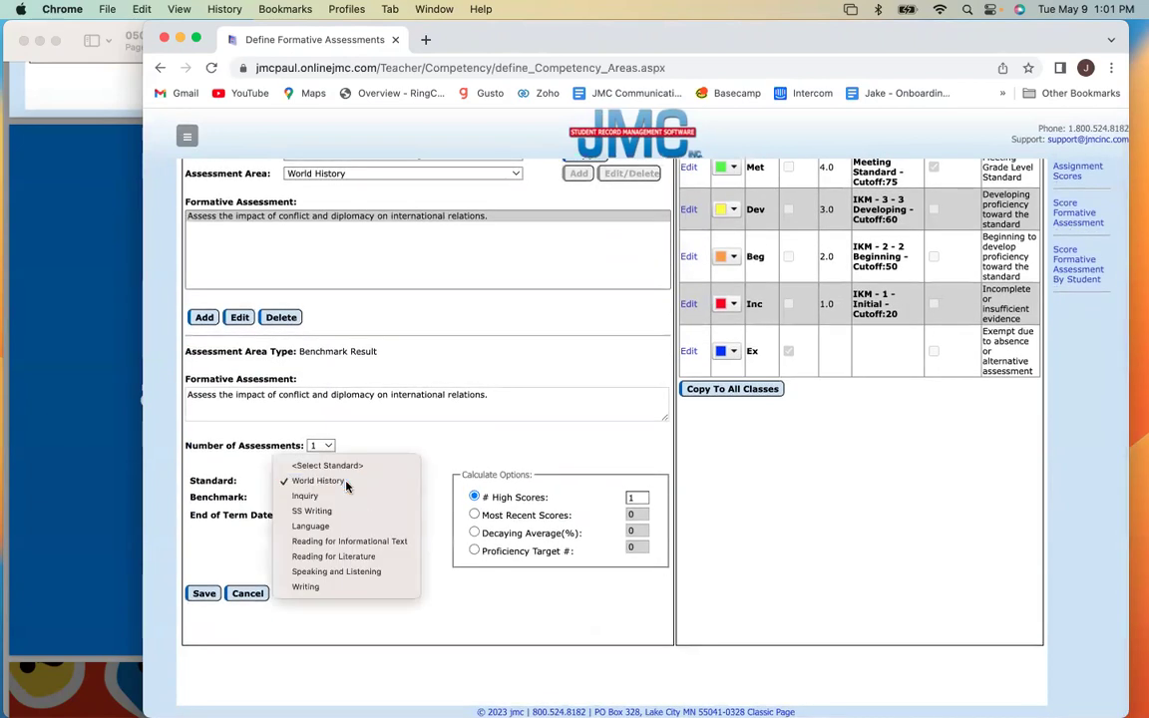
pyautogui.click(342, 483)
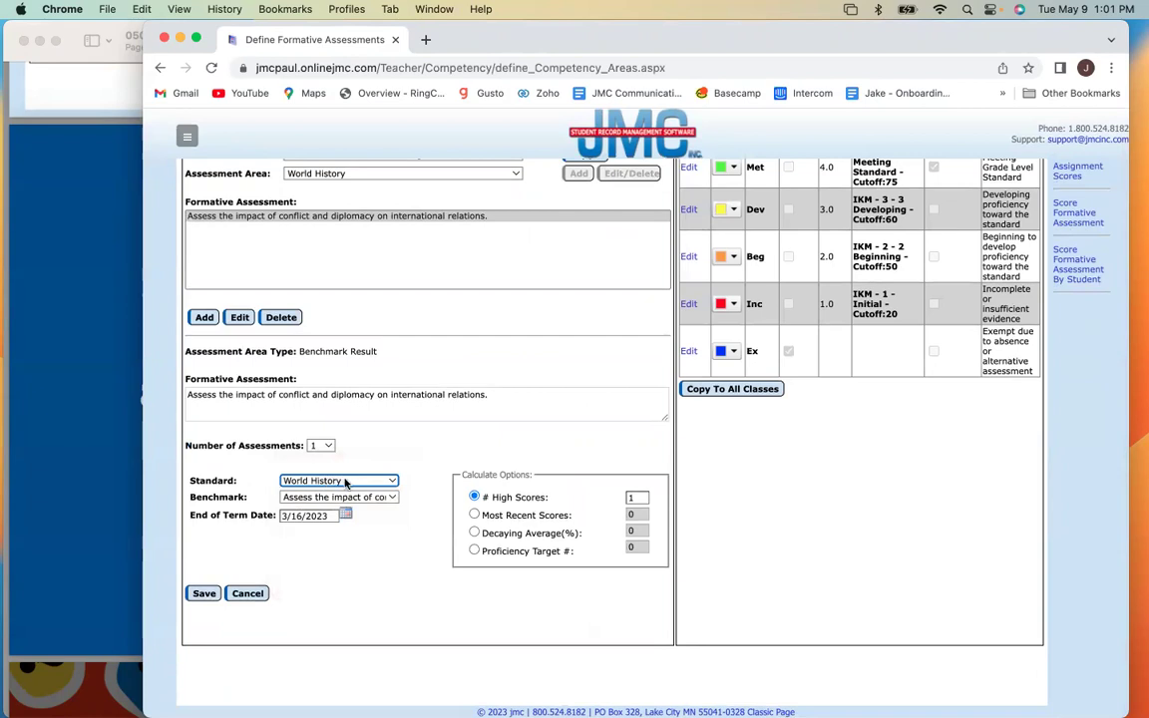
pyautogui.scroll(3, 339, 469)
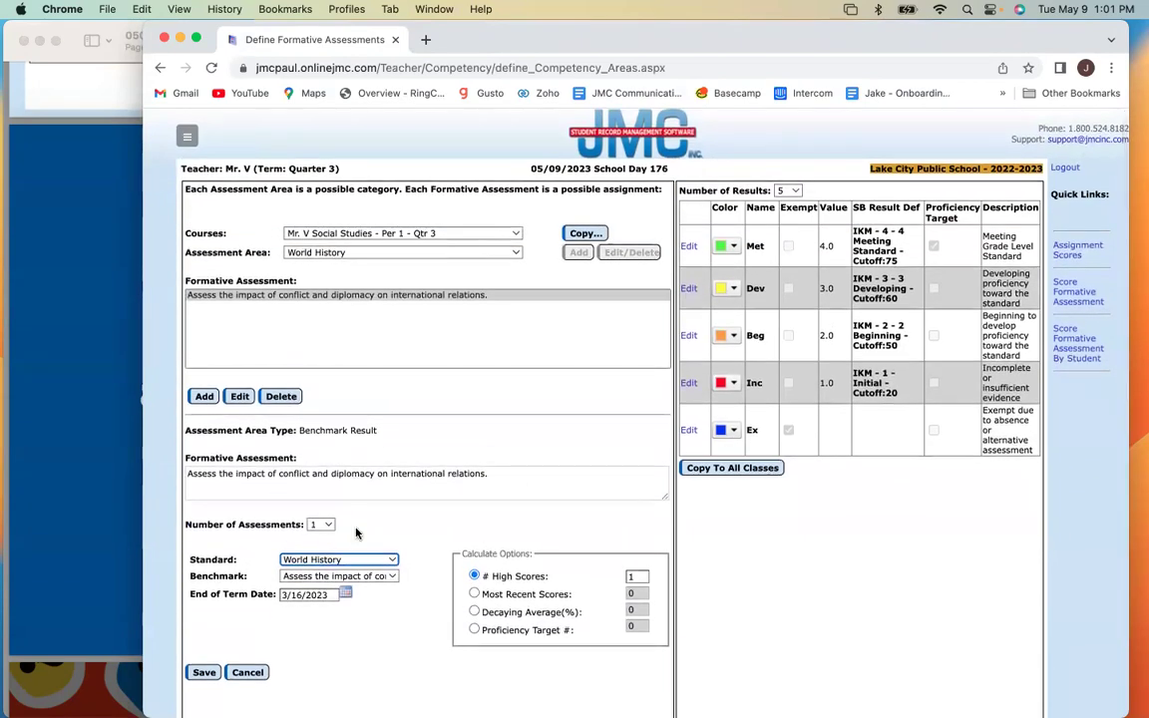
pyautogui.click(376, 577)
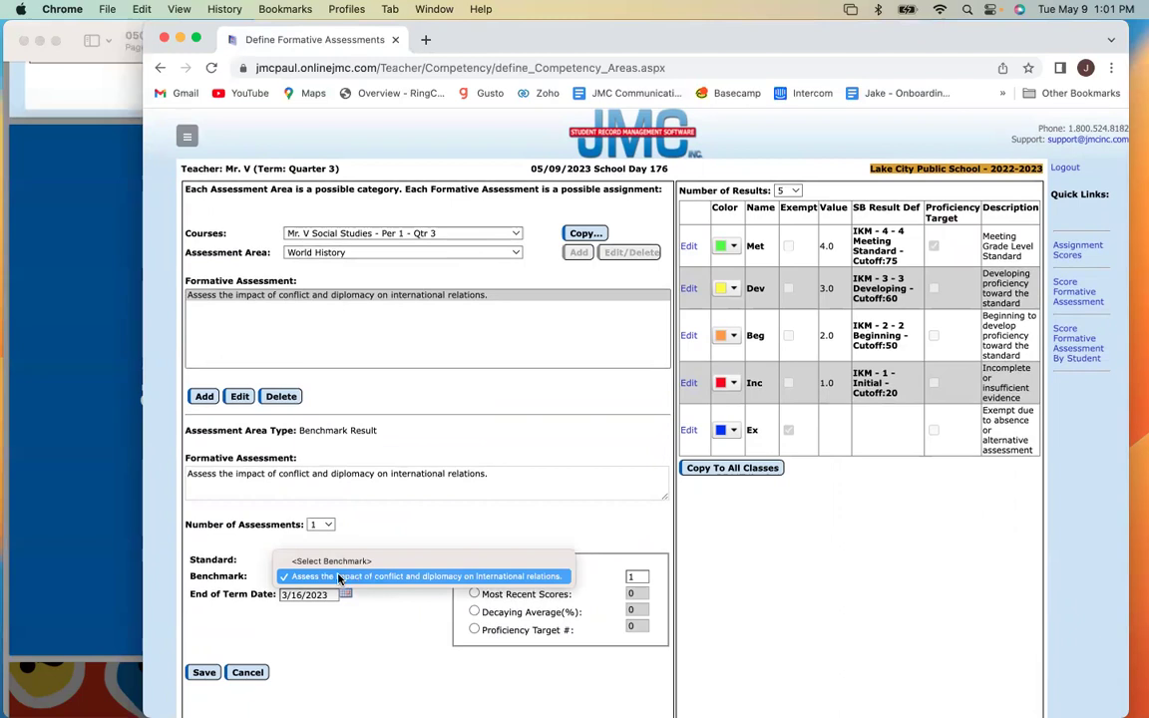
pyautogui.click(340, 578)
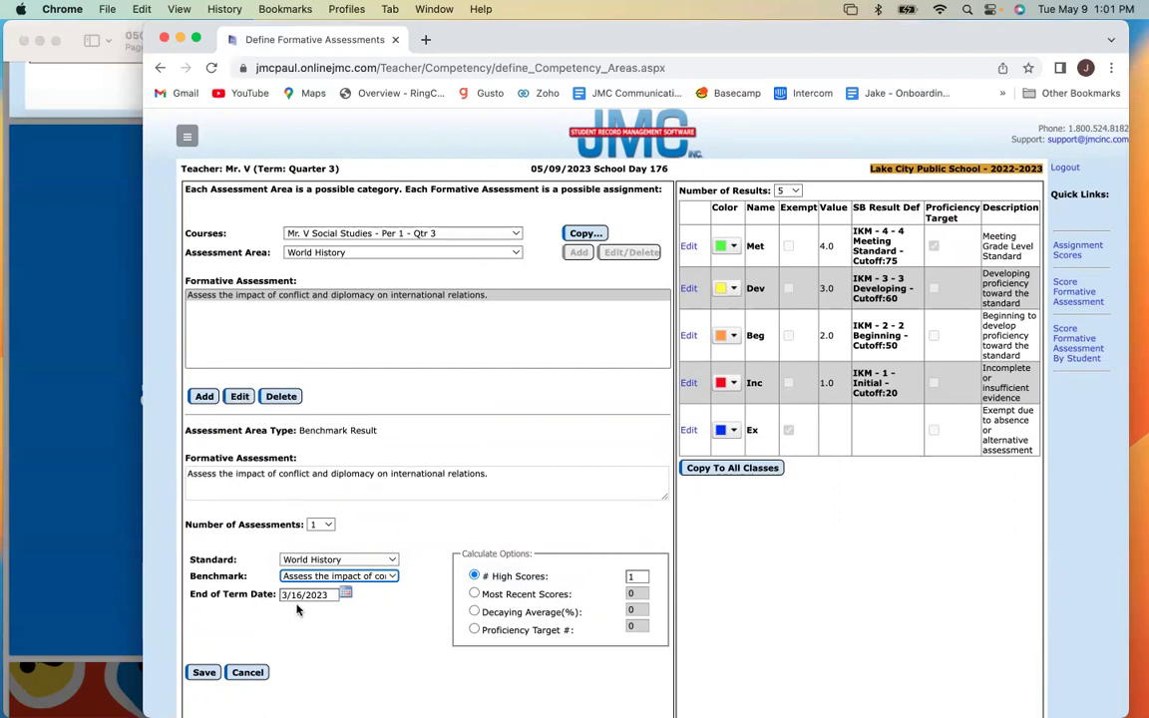
# - Set the number of assessments to 2 and the calculation to Most Recent Scores with 1 score, and save
pyautogui.click(326, 526)
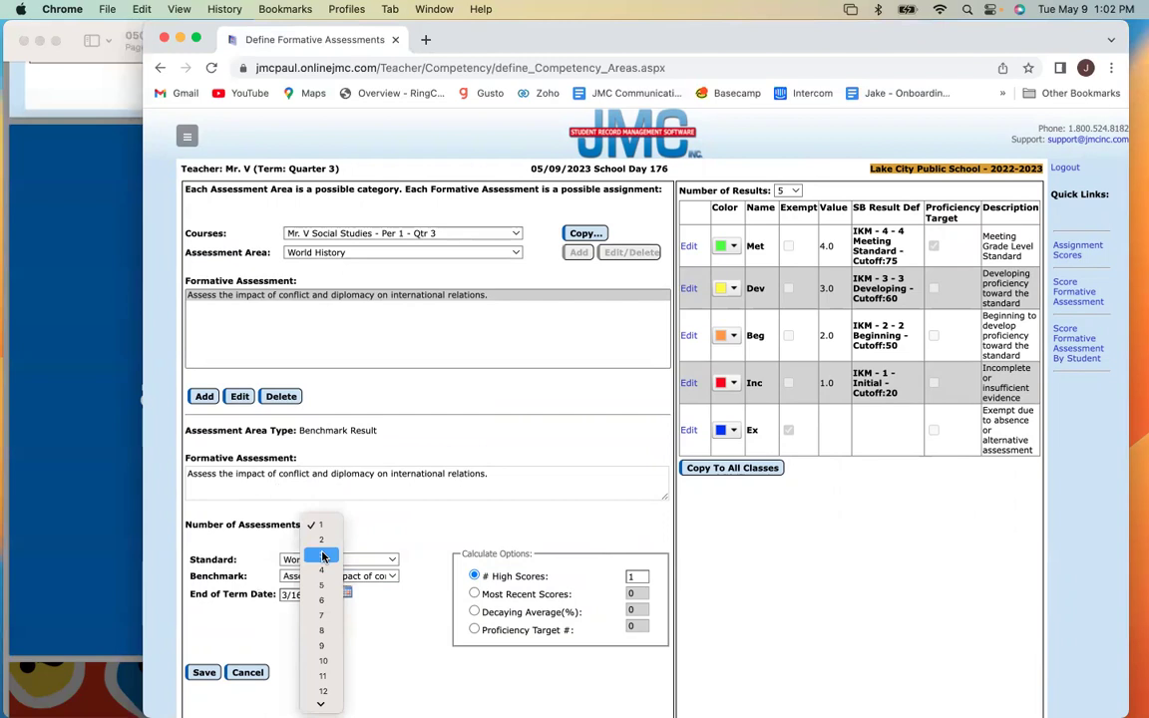
pyautogui.click(321, 540)
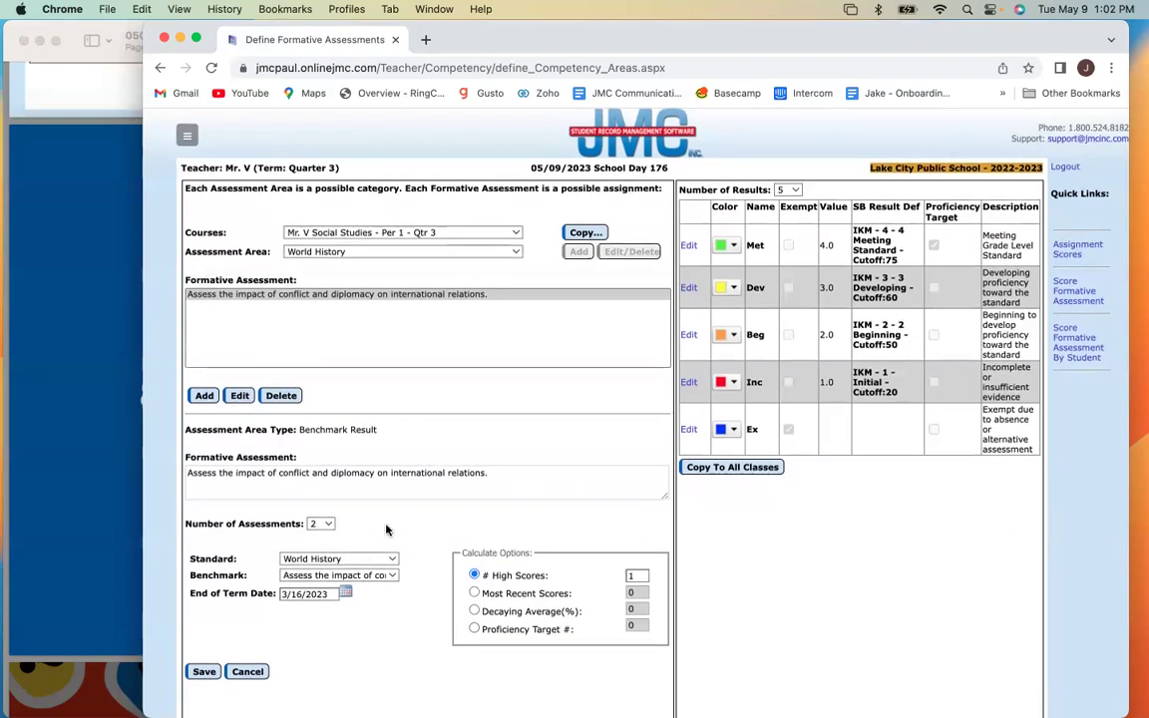
pyautogui.scroll(-2, 391, 531)
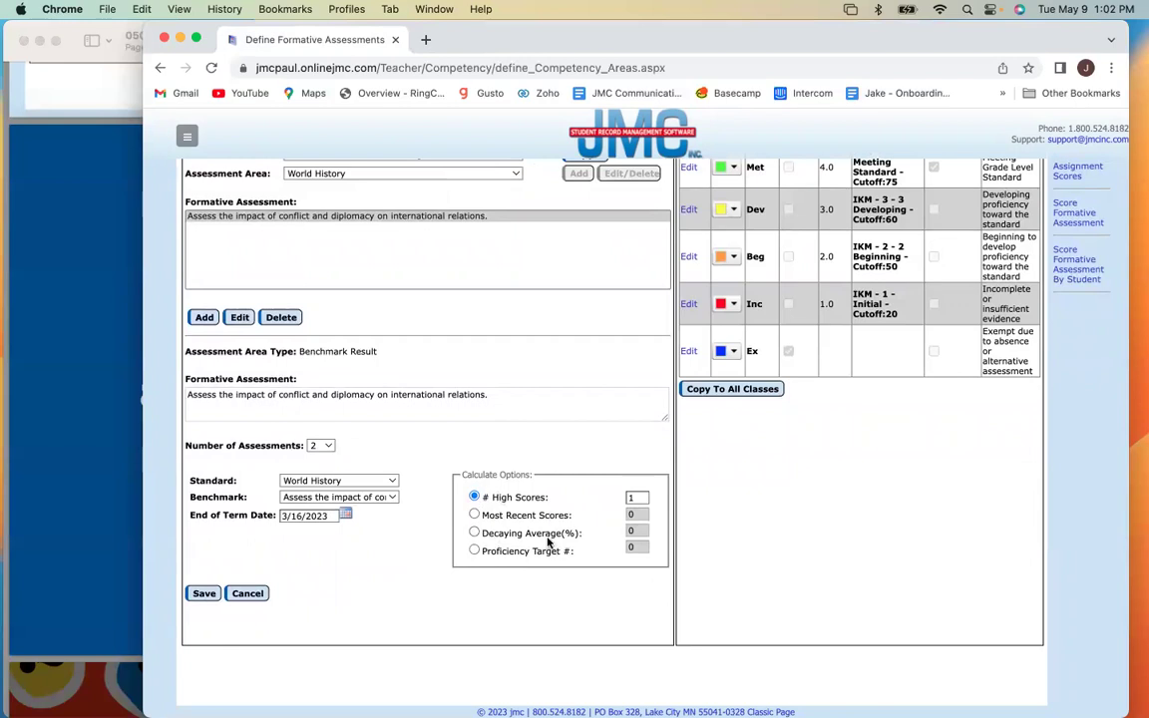
pyautogui.click(475, 515)
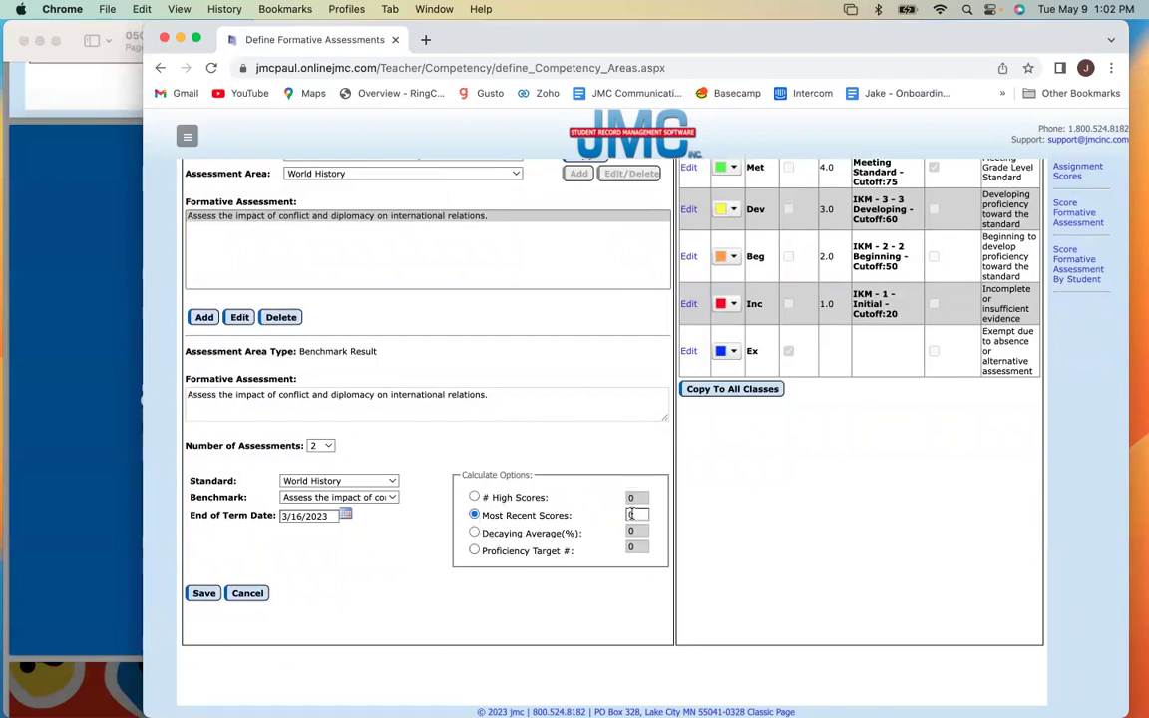
pyautogui.write('1')
pyautogui.click(205, 593)
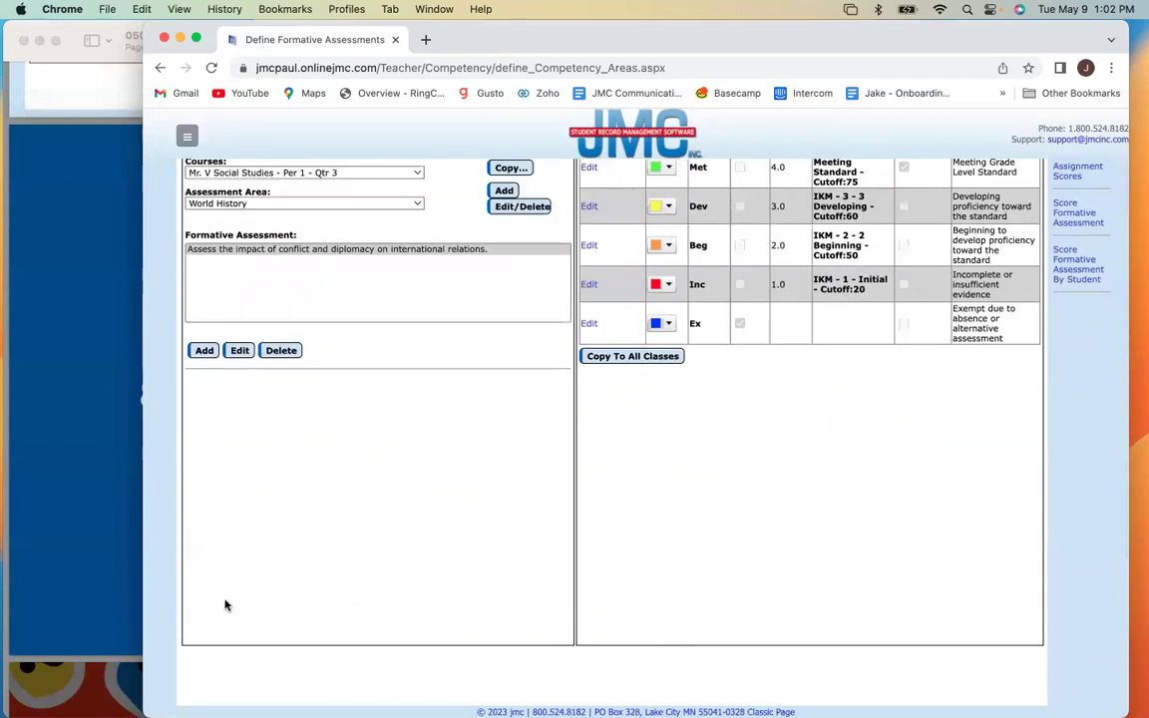
# - Set the World History formative assessment's number of assessments to 3, save, and review its saved settings without further changes
pyautogui.scroll(2, 290, 580)
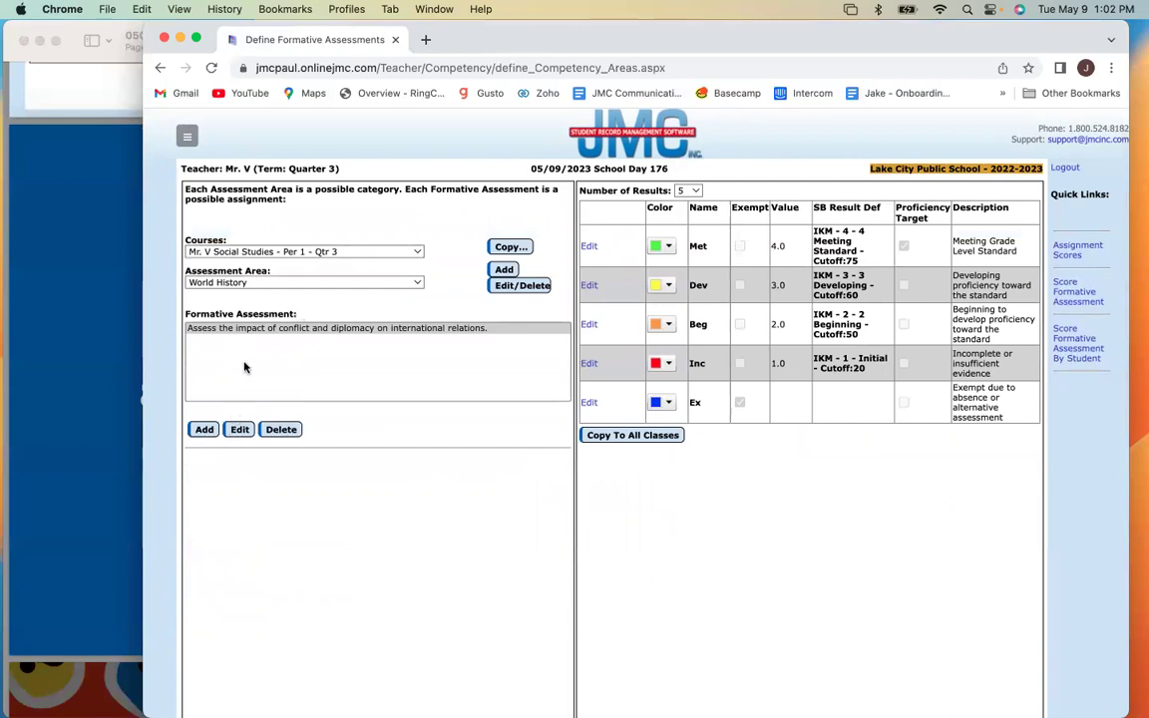
pyautogui.click(238, 430)
pyautogui.scroll(-2, 317, 528)
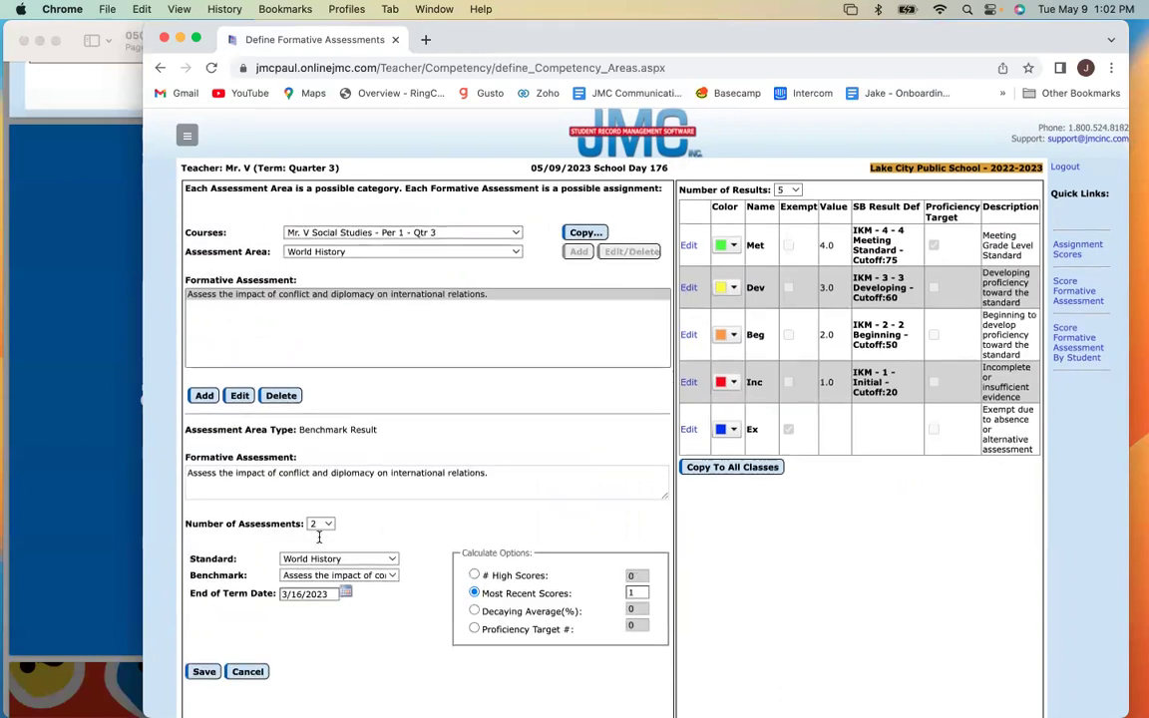
pyautogui.click(319, 455)
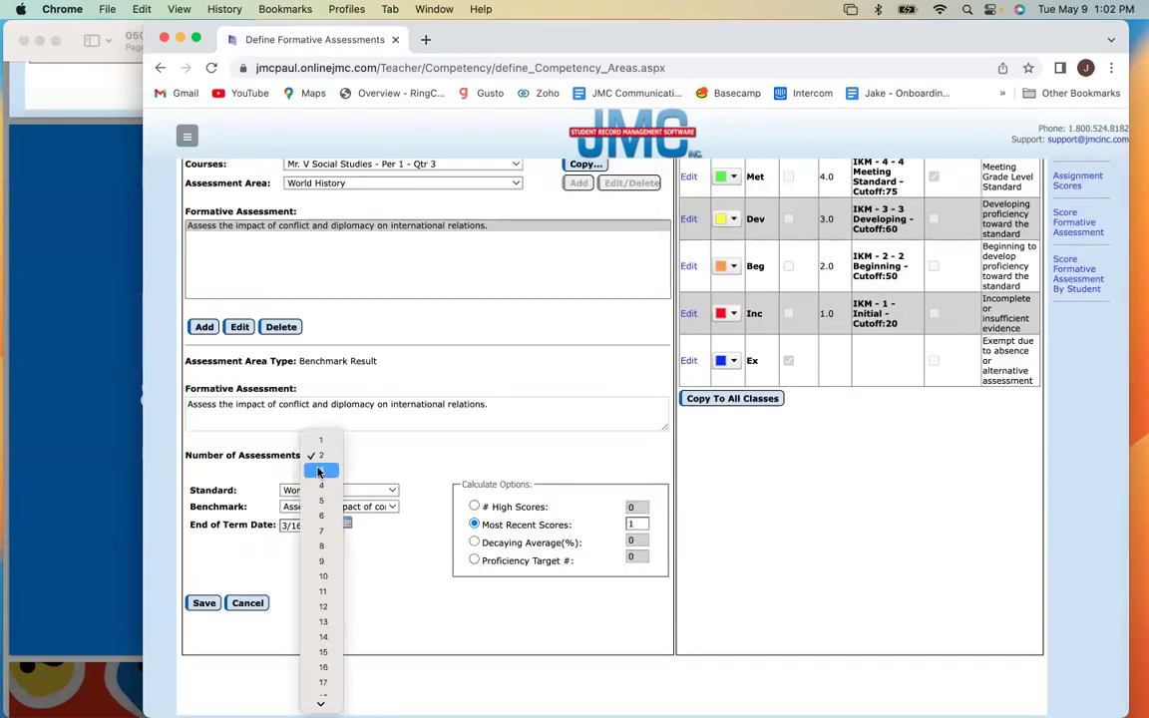
pyautogui.click(320, 470)
pyautogui.click(204, 603)
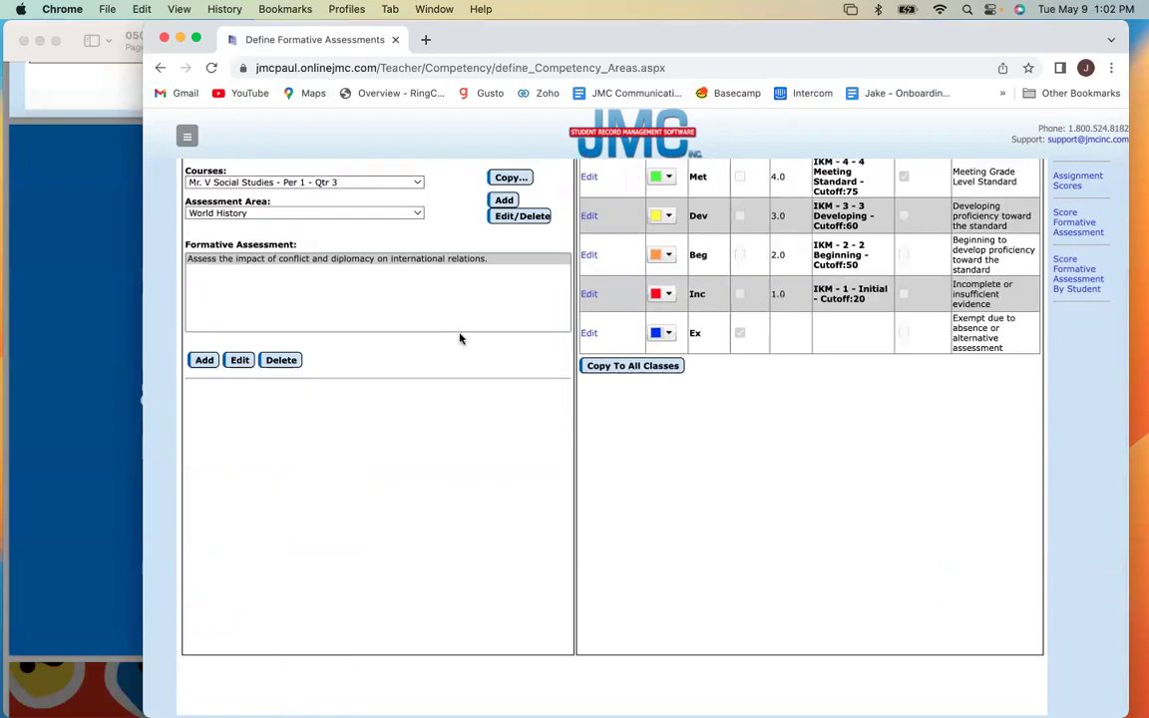
pyautogui.click(240, 360)
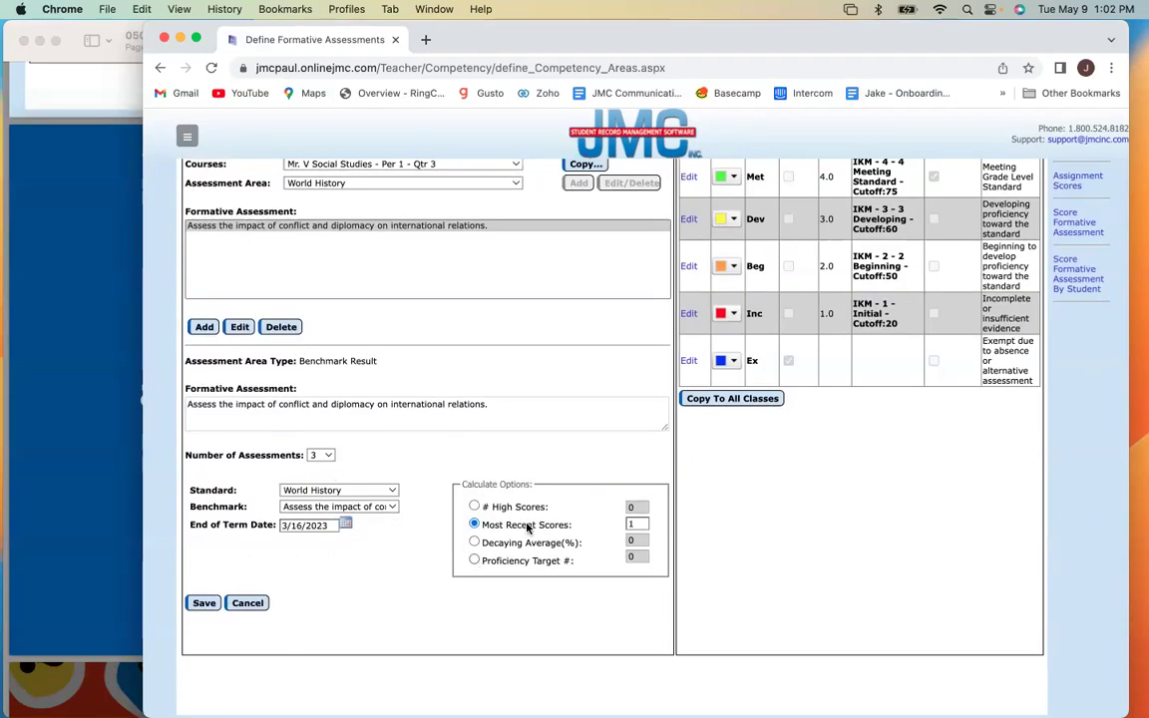
pyautogui.click(245, 606)
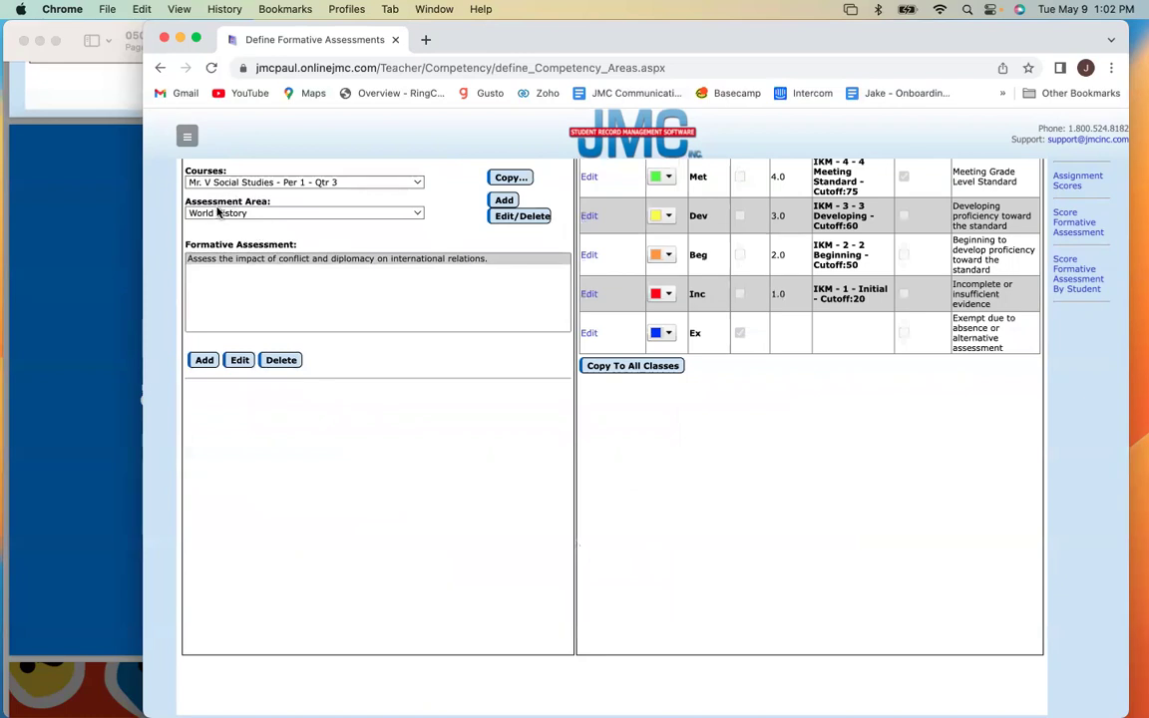
# - Add a World History formative assessment using the Inquiry standard and the benchmark "I can develop arguments using exact and knowledgeable claims.", and save it
pyautogui.click(204, 360)
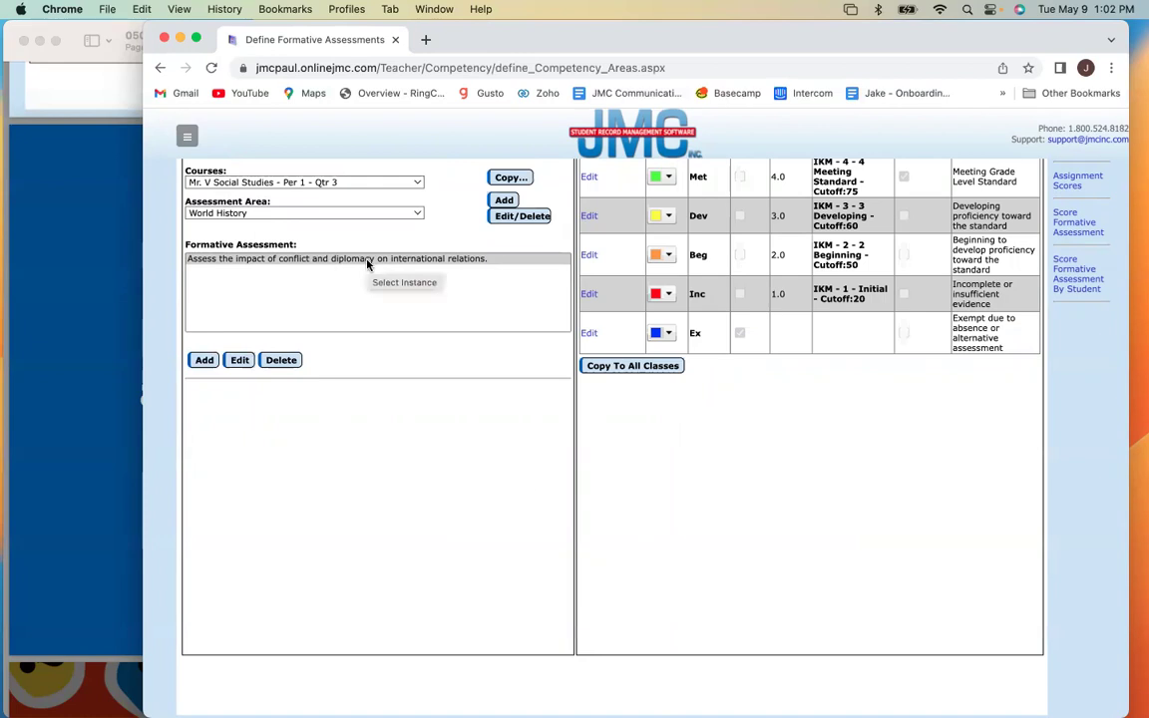
pyautogui.click(201, 360)
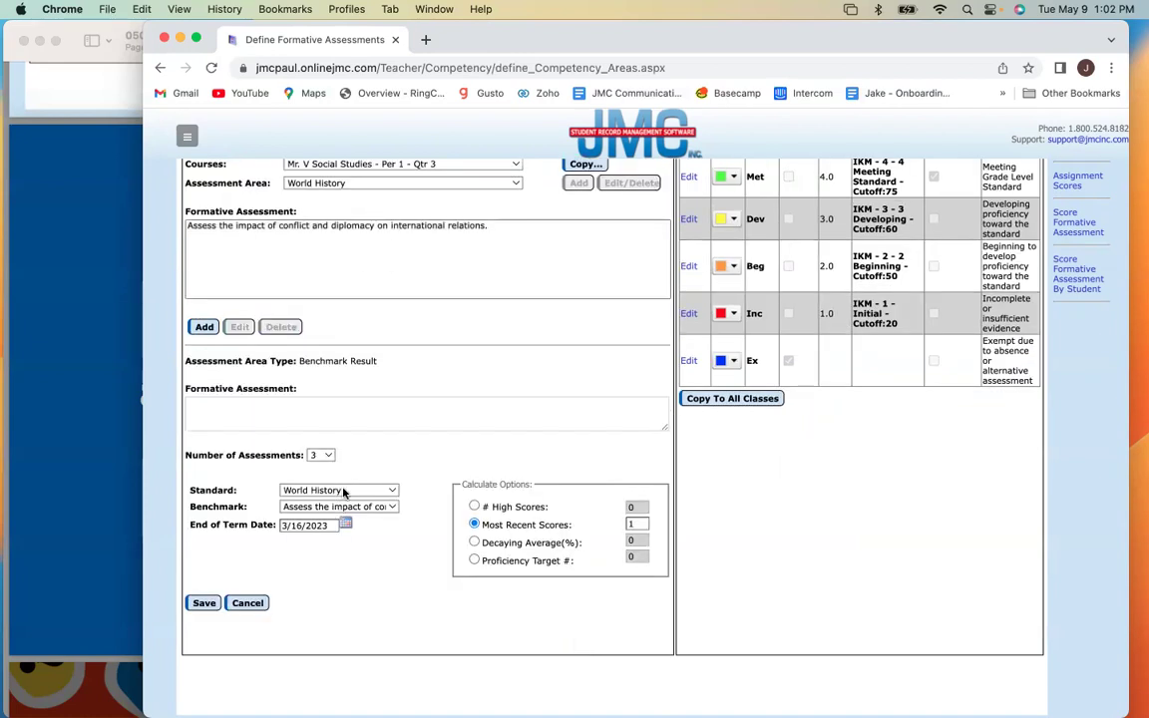
pyautogui.click(343, 491)
pyautogui.click(343, 491)
pyautogui.click(309, 507)
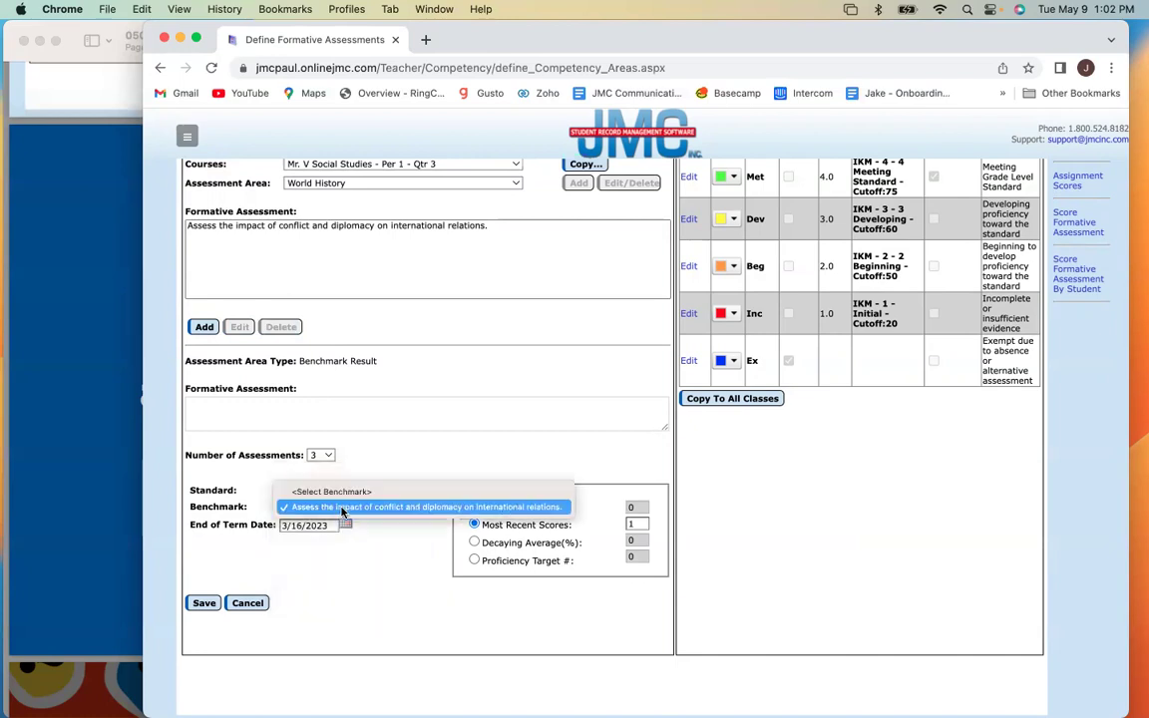
pyautogui.click(367, 469)
pyautogui.click(346, 492)
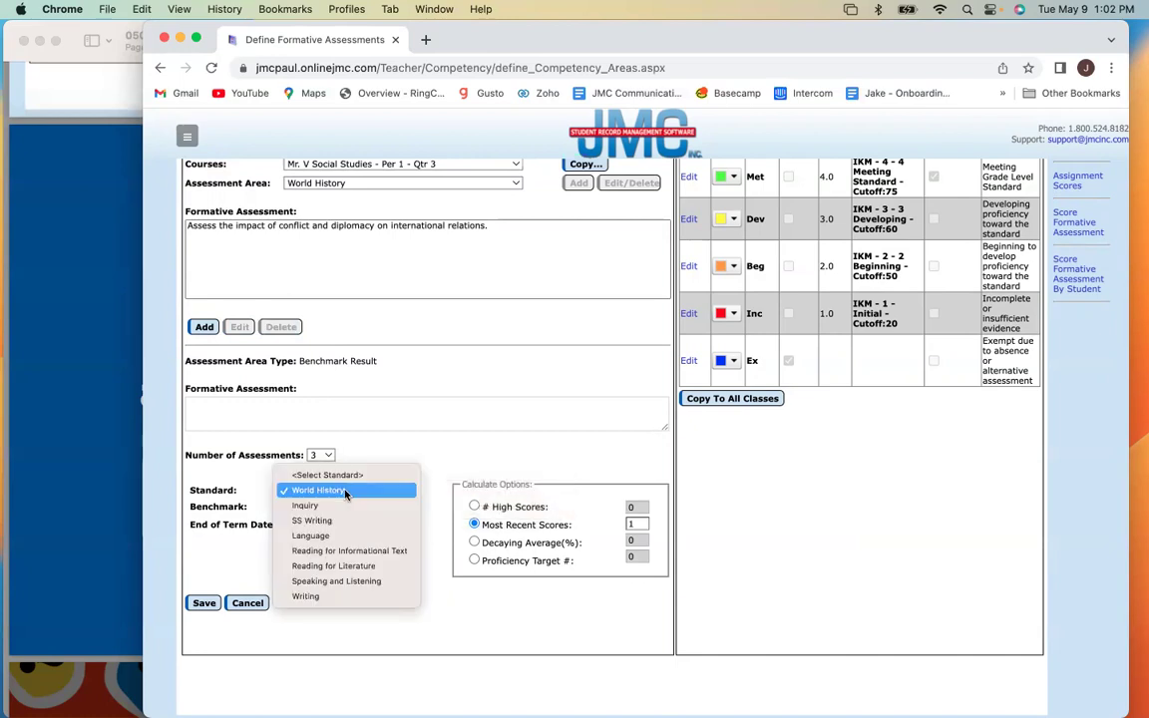
pyautogui.click(341, 507)
pyautogui.click(341, 507)
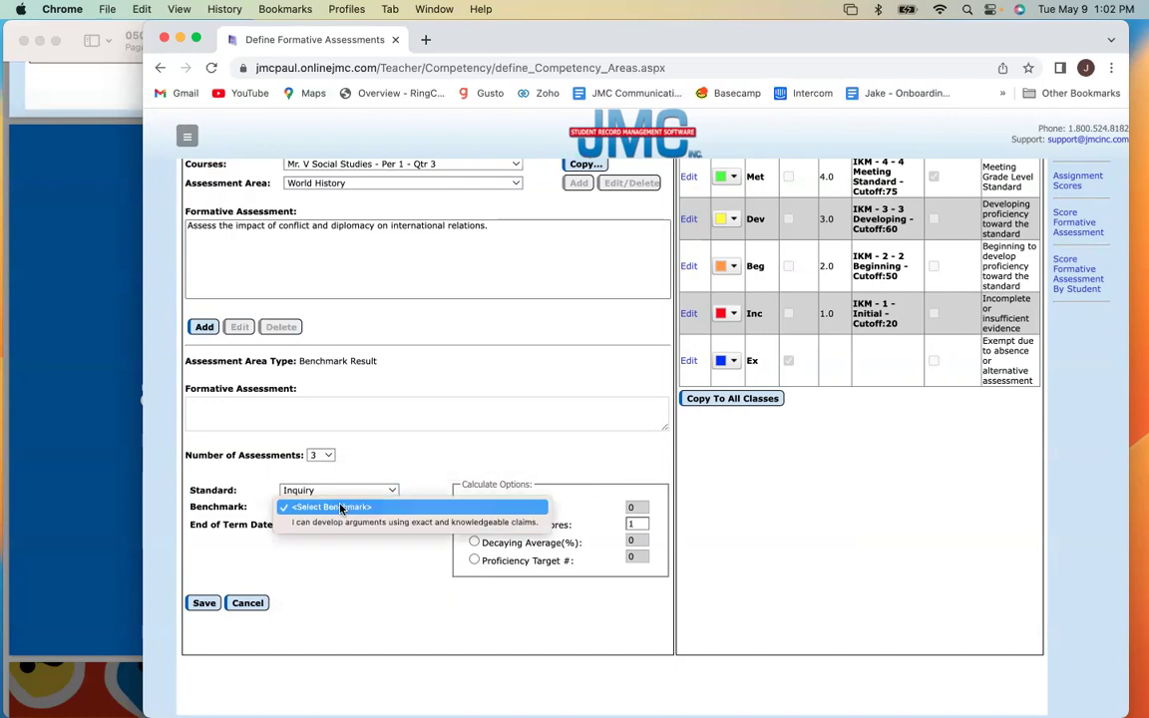
pyautogui.click(342, 524)
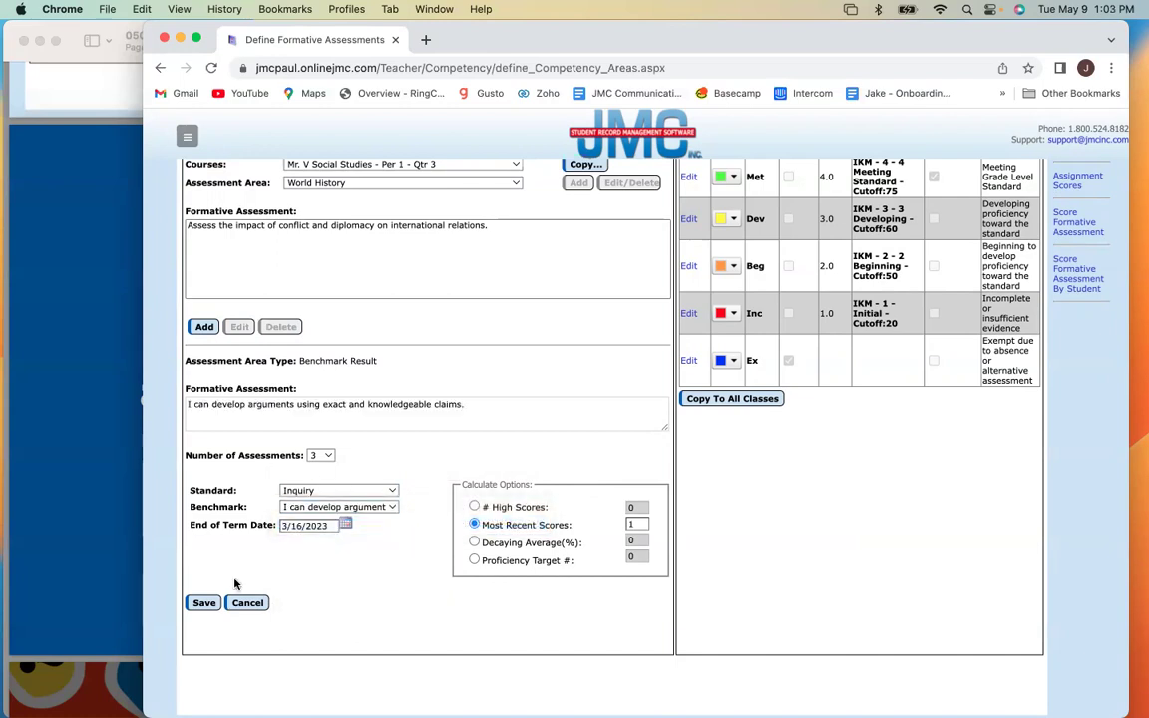
pyautogui.click(206, 603)
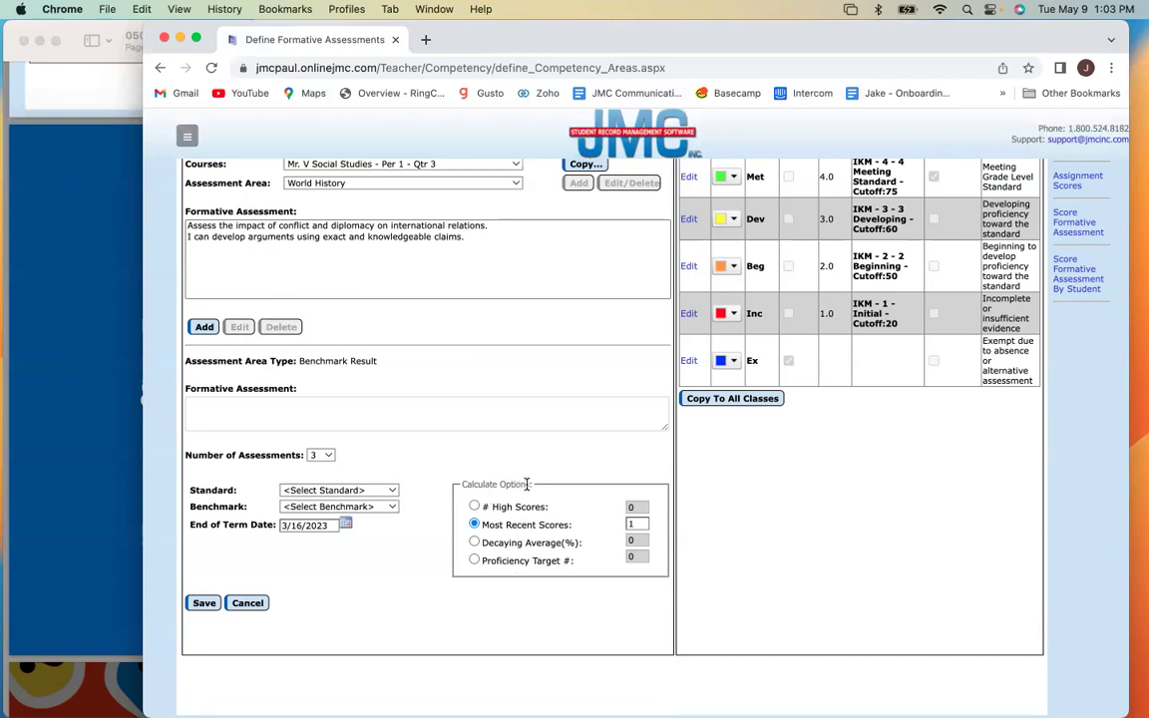
# - Switch to the slide deck in Preview, show it full screen, and advance to the slide about the CBG module's 5 calculation options
pyautogui.tripleClick(487, 485)
pyautogui.click(497, 485)
pyautogui.click(82, 482)
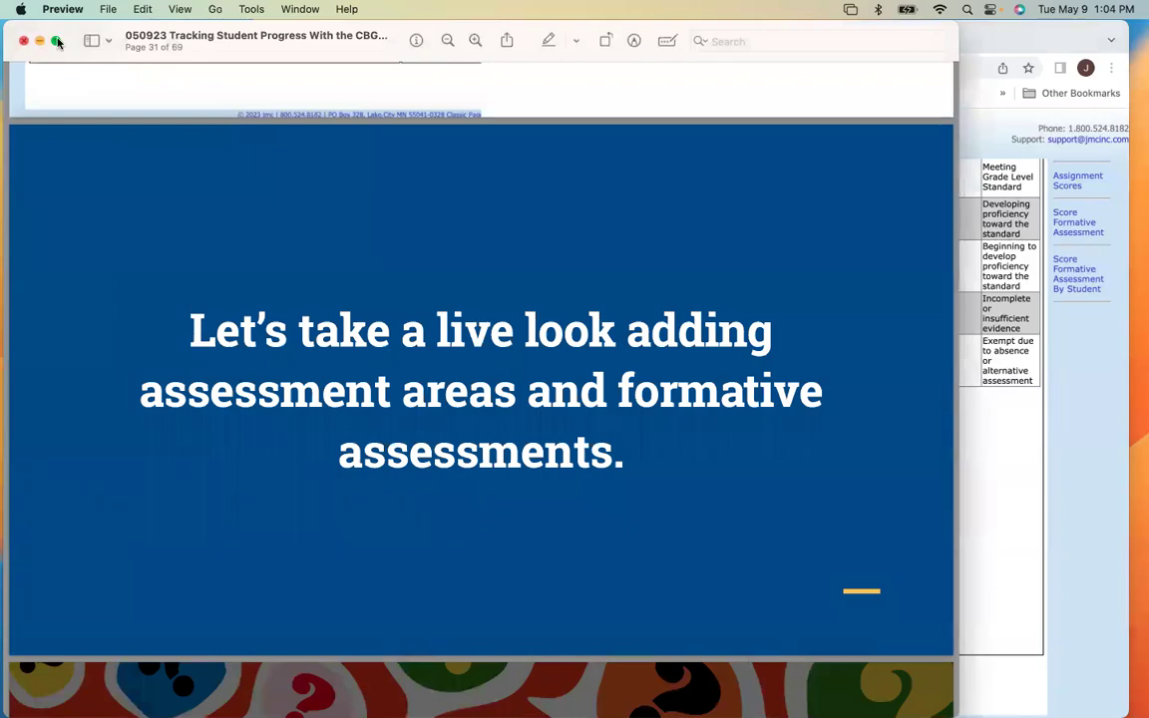
pyautogui.press('super+shift+f')
pyautogui.press('Right')
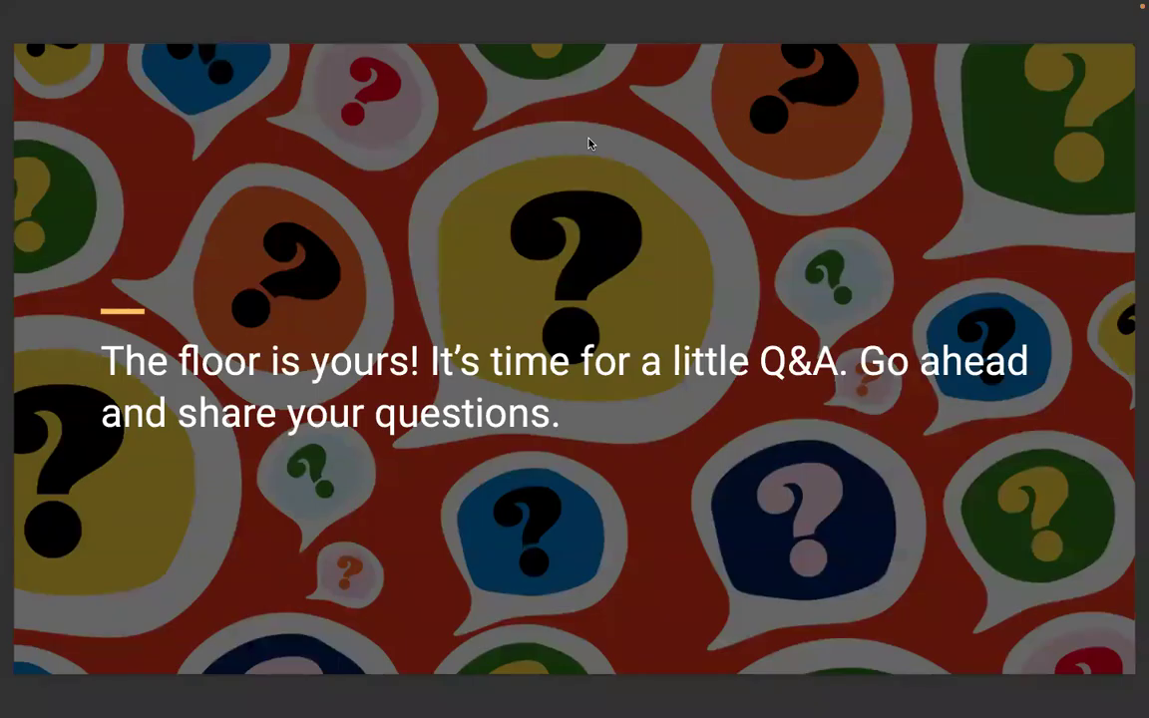
pyautogui.press('Right')
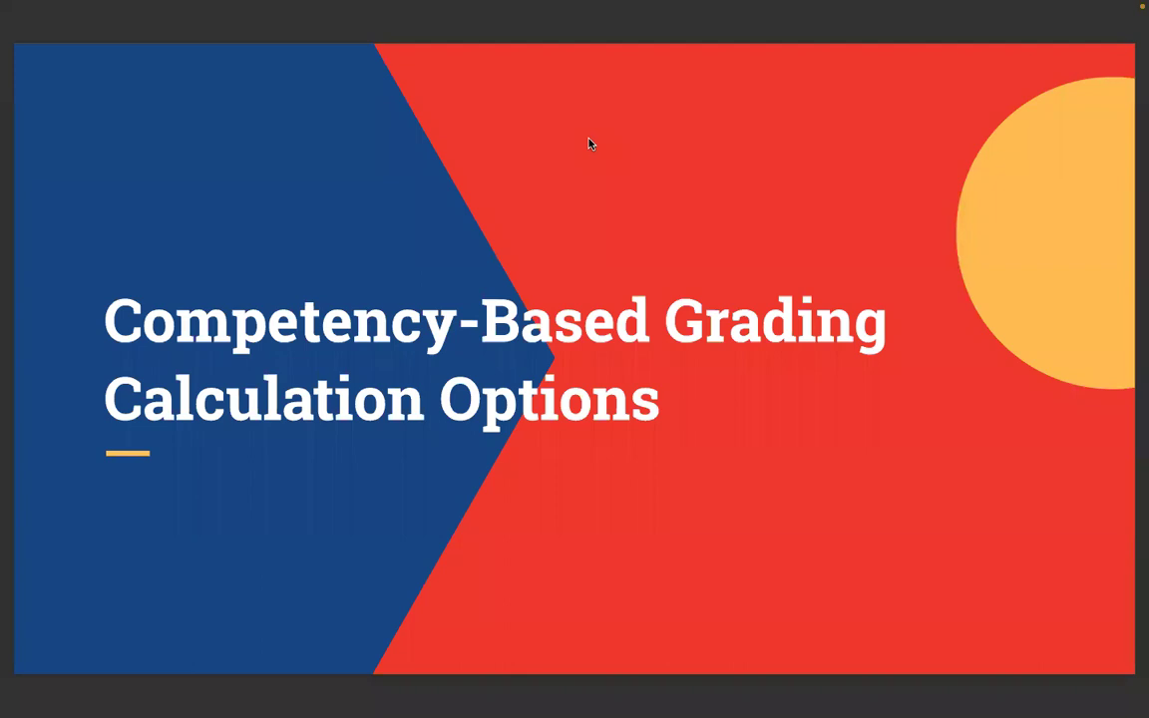
pyautogui.press('Right')
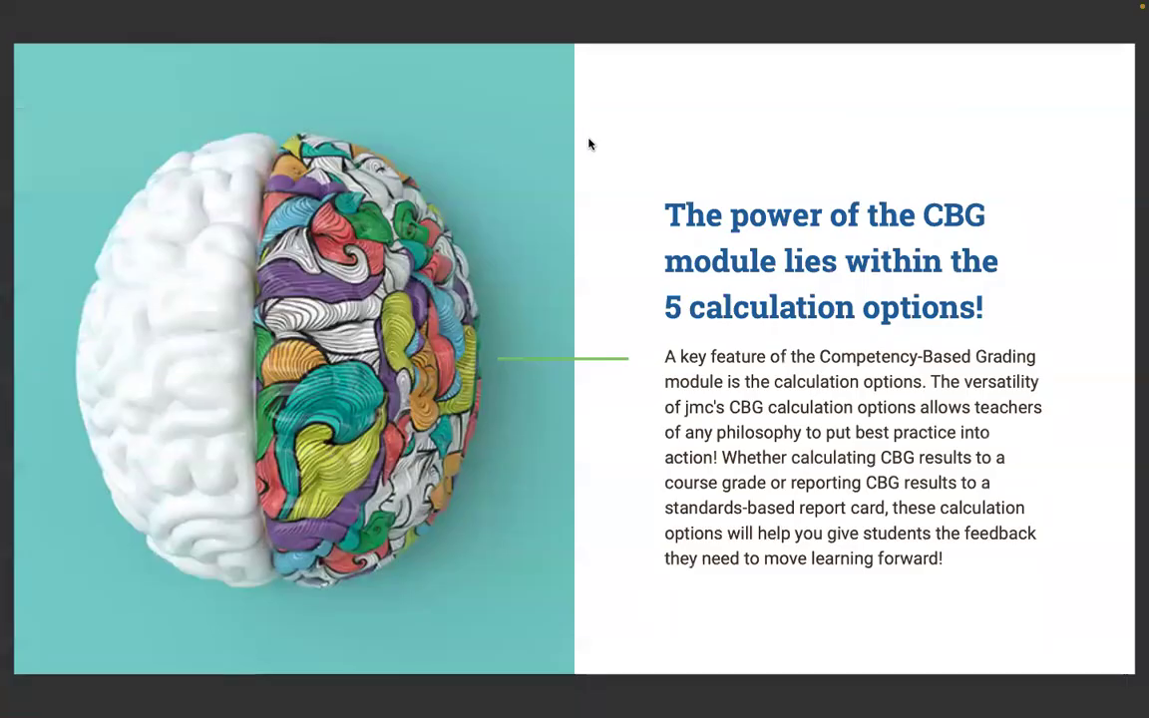
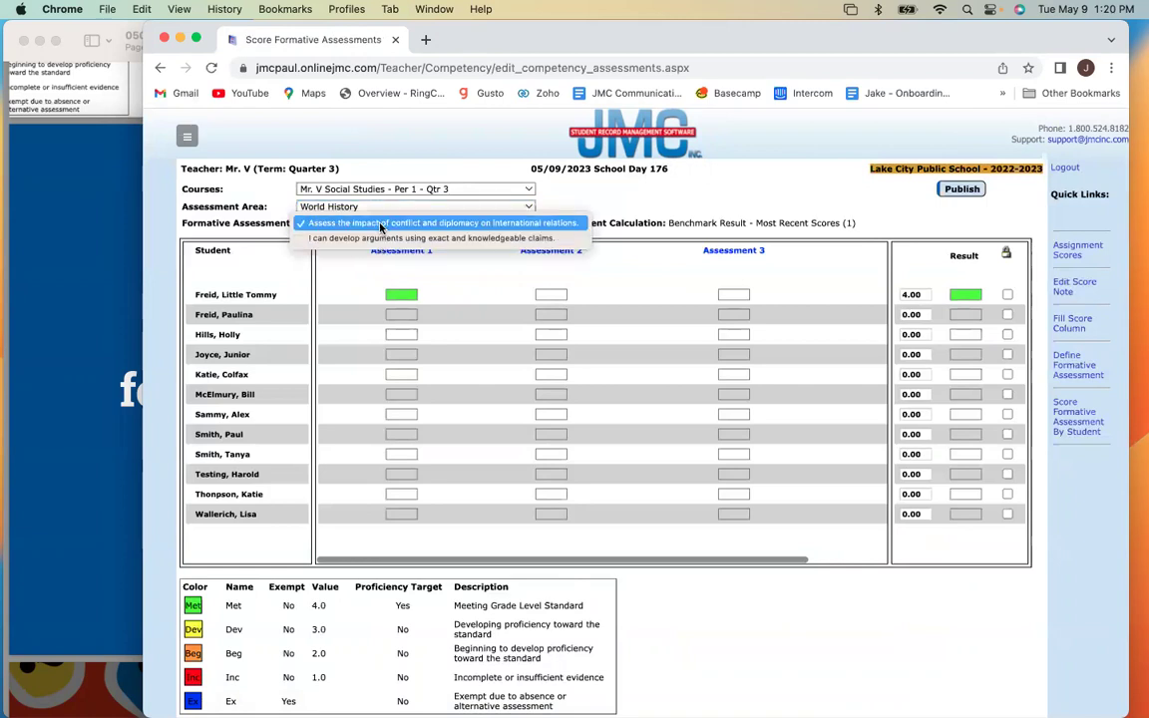
# - For the conflict and diplomacy formative assessment, describe Assessment 1 as "Pre-Assessment (exit ticket)", date it 5/8/2023, and save
pyautogui.click(380, 227)
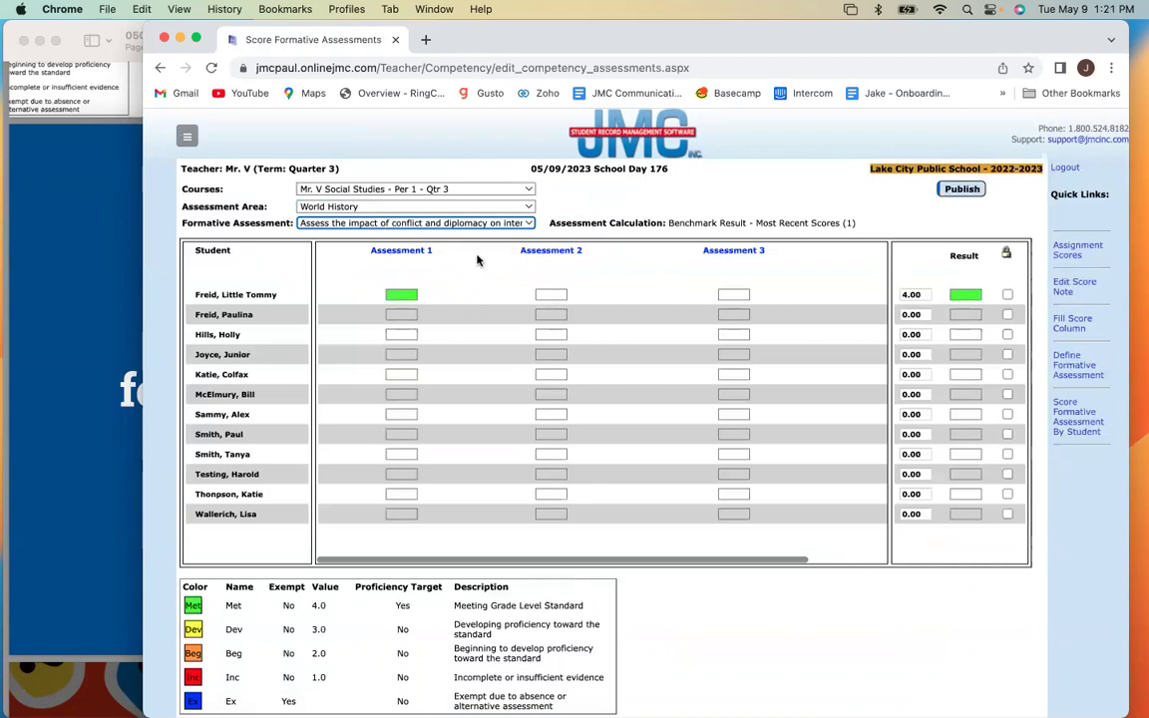
pyautogui.click(406, 252)
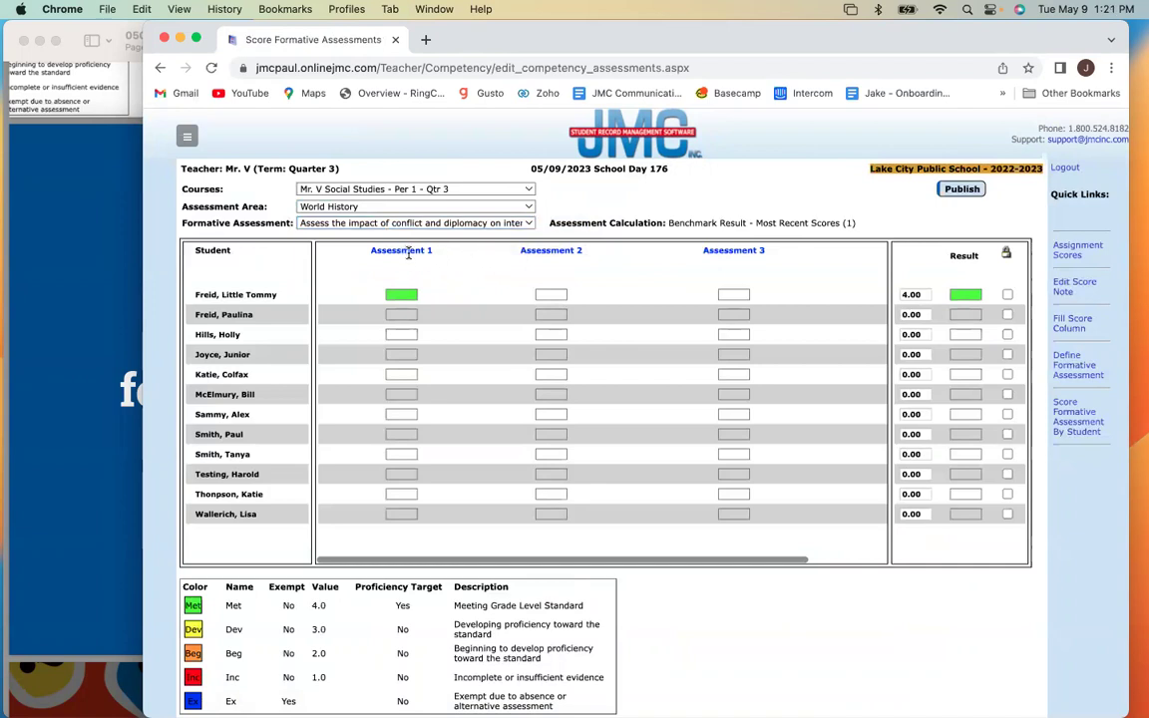
pyautogui.click(389, 231)
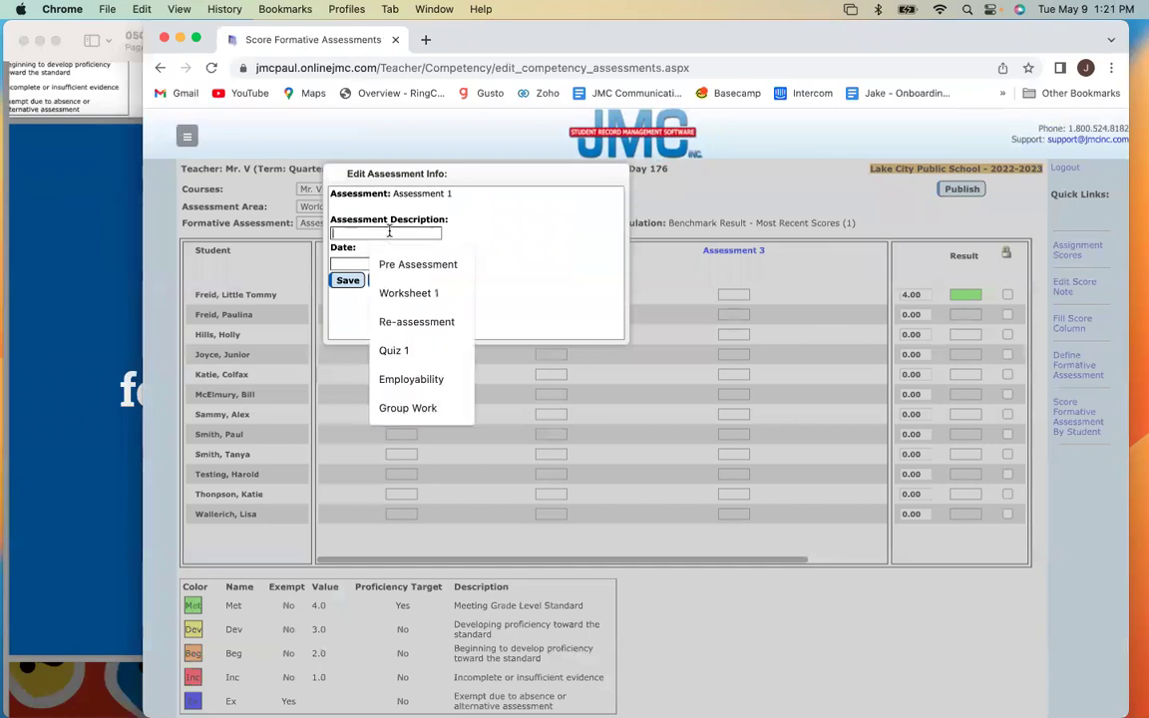
pyautogui.write('Pre')
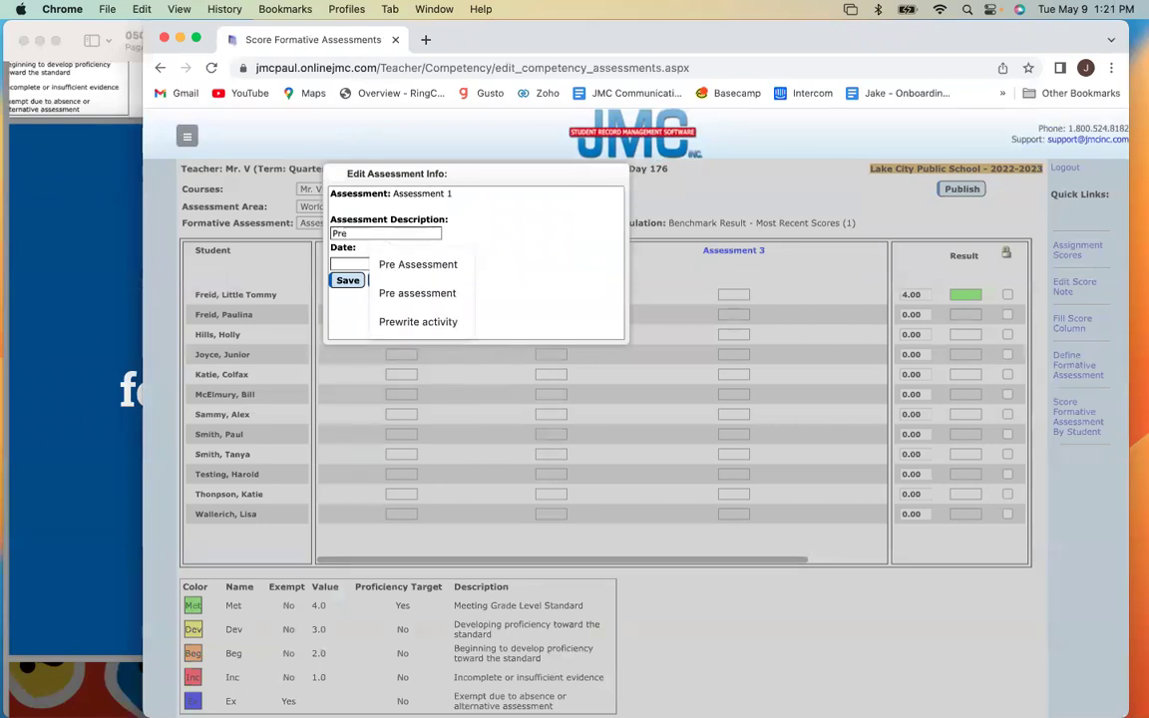
pyautogui.write('-Assessment')
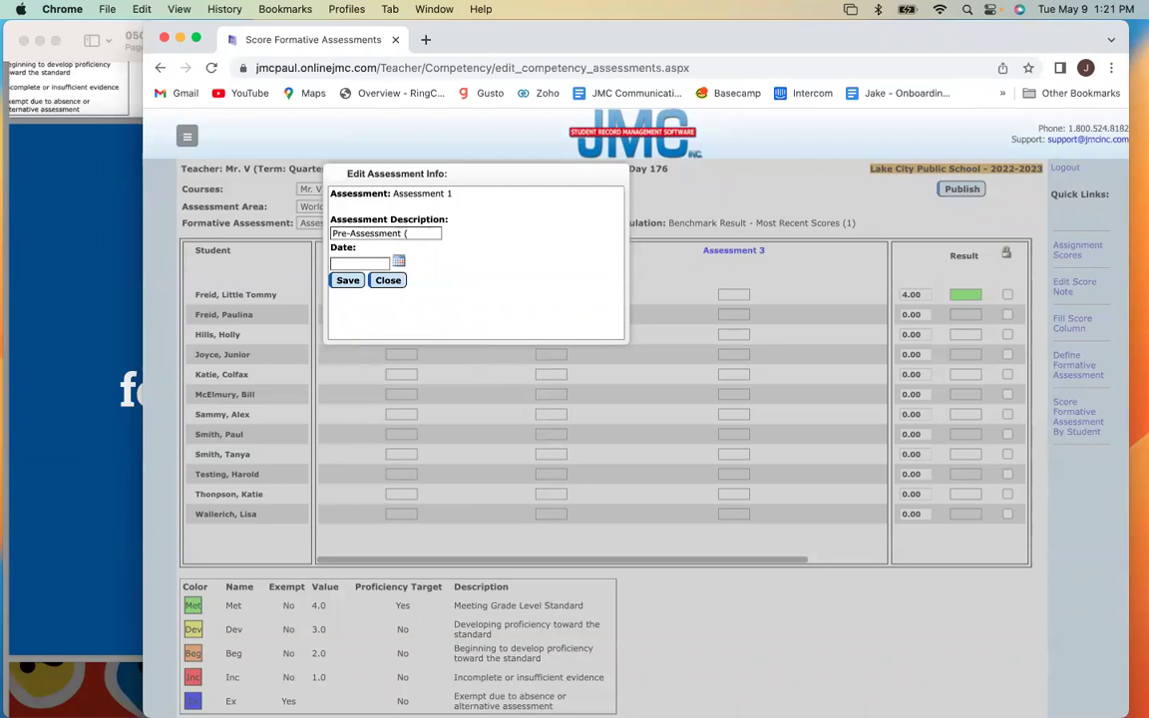
pyautogui.write('(exit ticket')
pyautogui.click(398, 262)
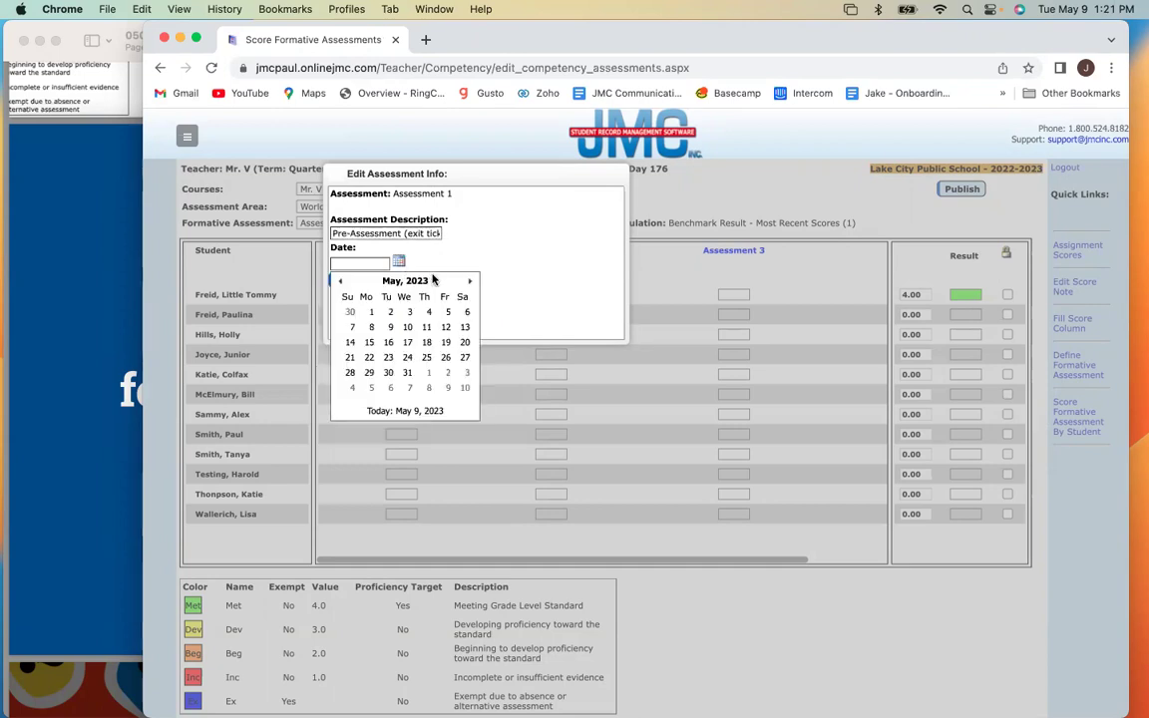
pyautogui.click(371, 327)
pyautogui.click(347, 281)
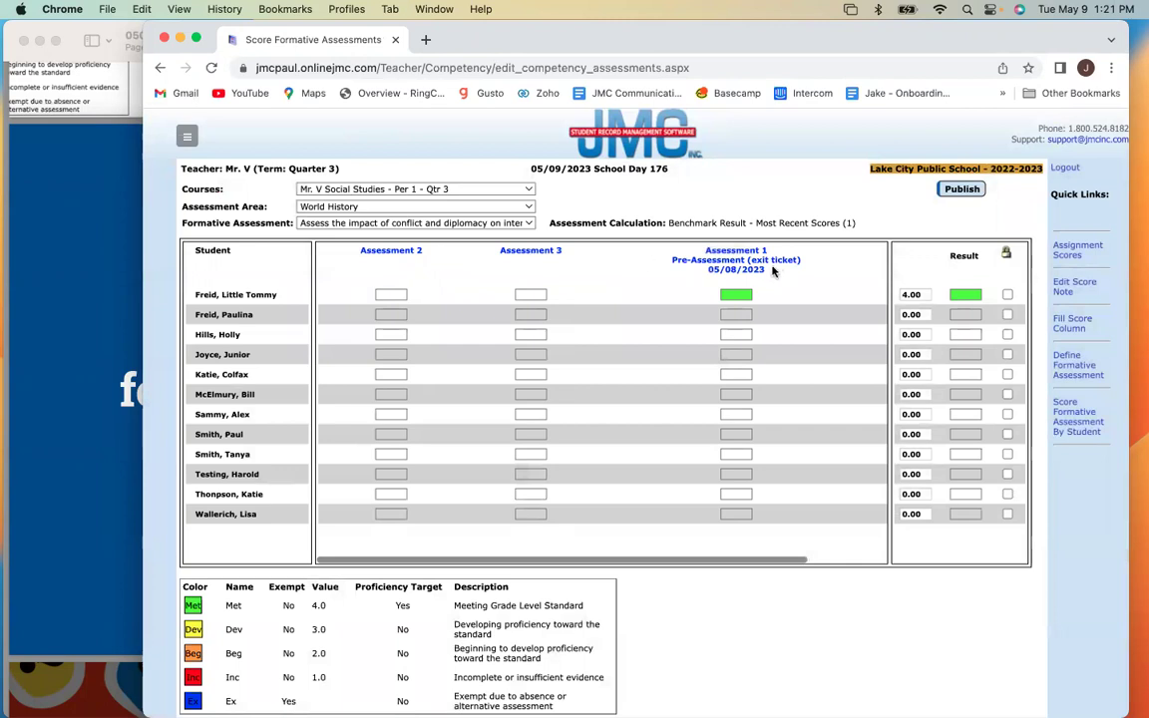
# - Give Assessment 2 the description "Midweek Check (exit ticket)" and the date 5/17/2023, and save
pyautogui.click(399, 252)
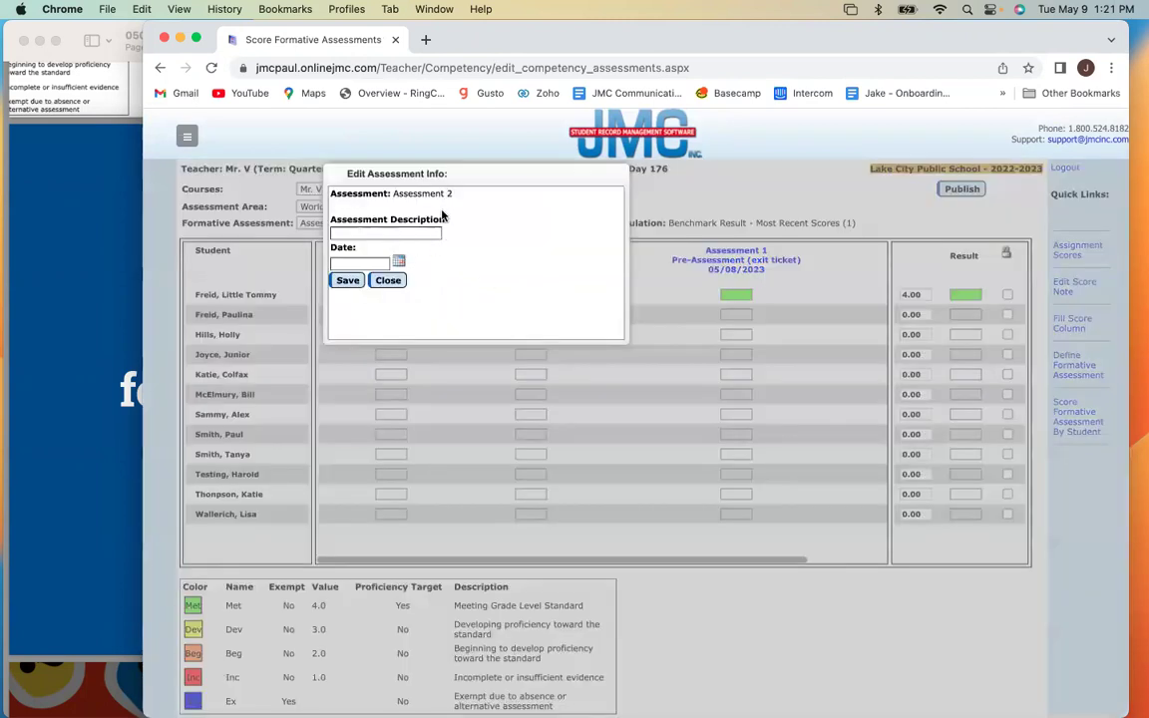
pyautogui.click(397, 232)
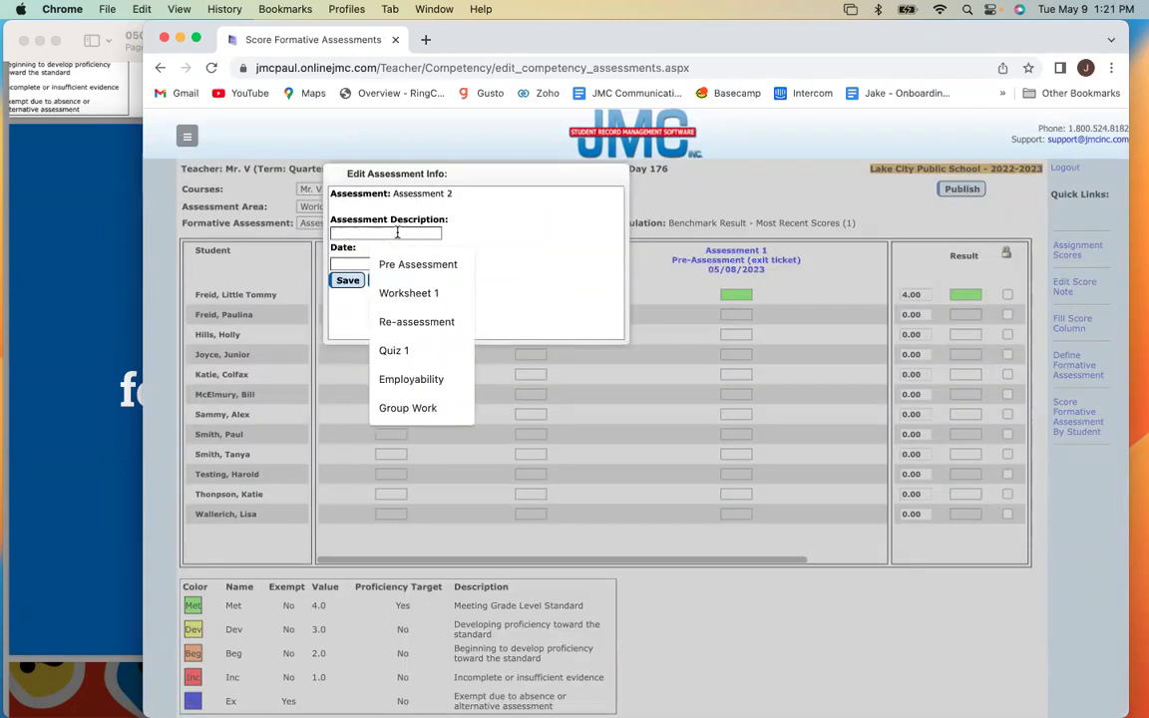
pyautogui.write('Midw')
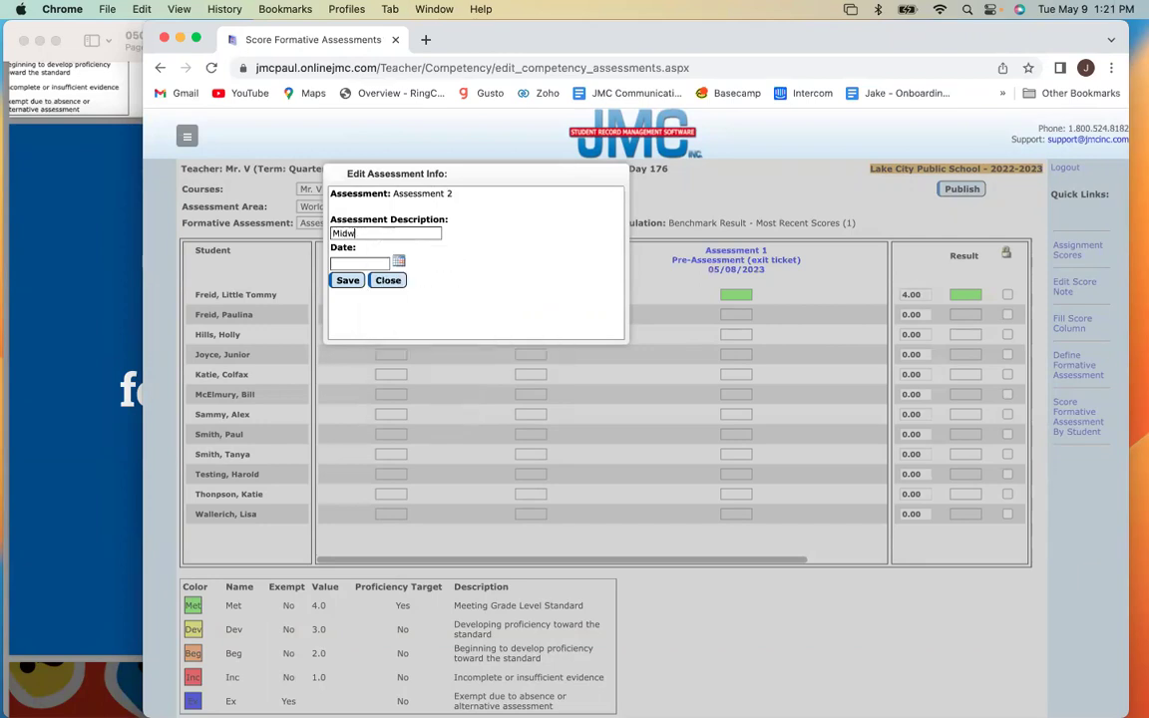
pyautogui.write('eek Check (exit ')
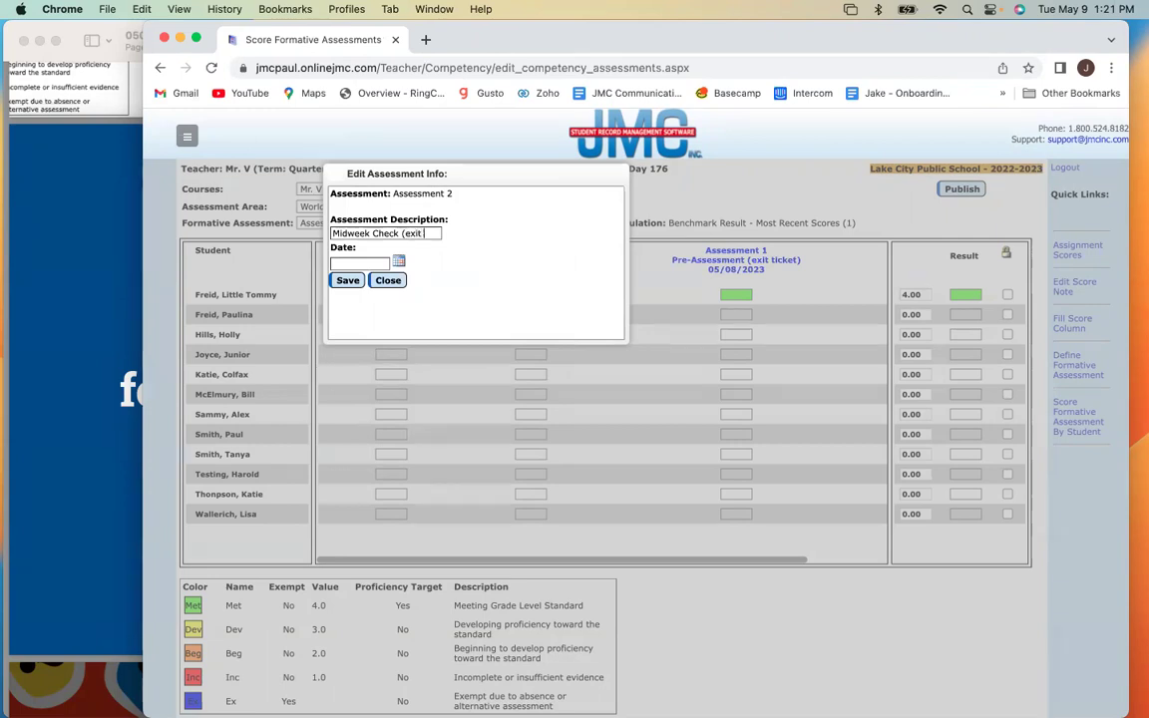
pyautogui.write('ticket)')
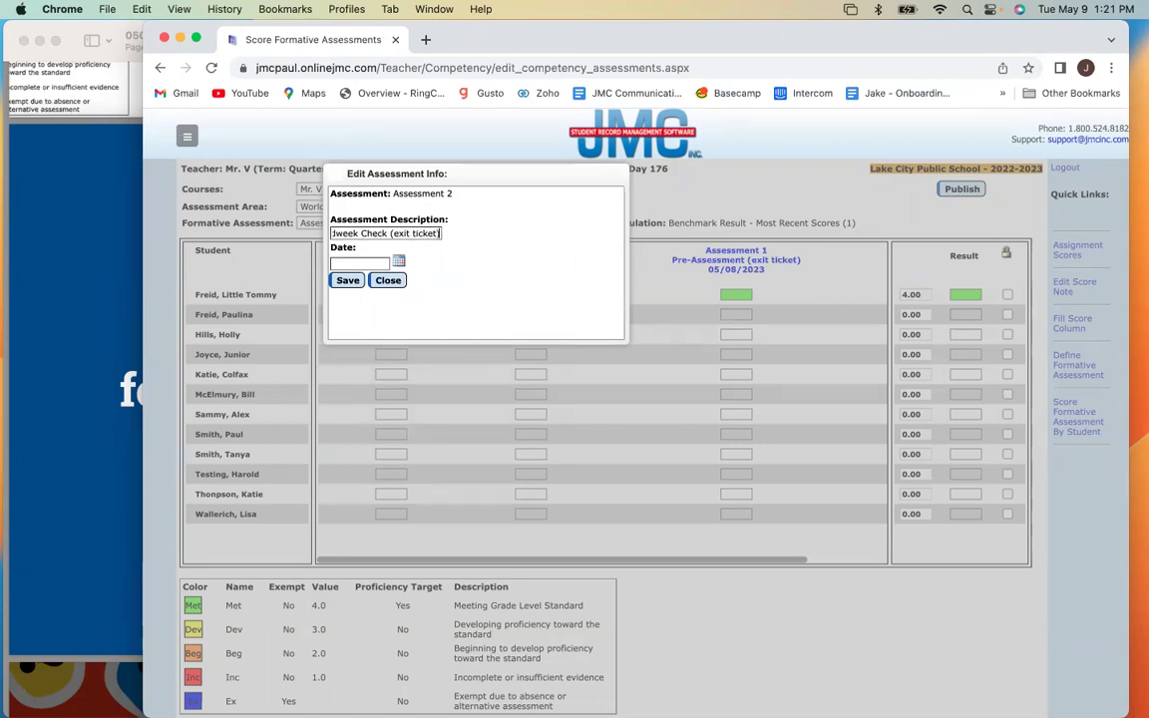
pyautogui.click(398, 261)
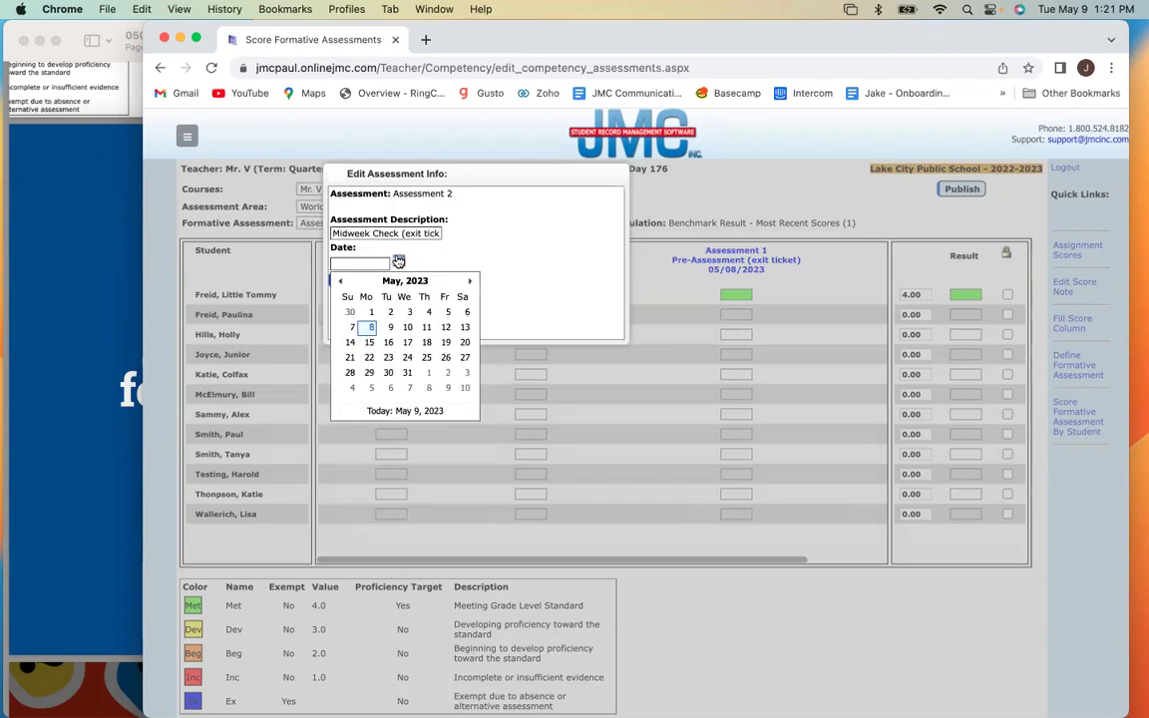
pyautogui.click(407, 346)
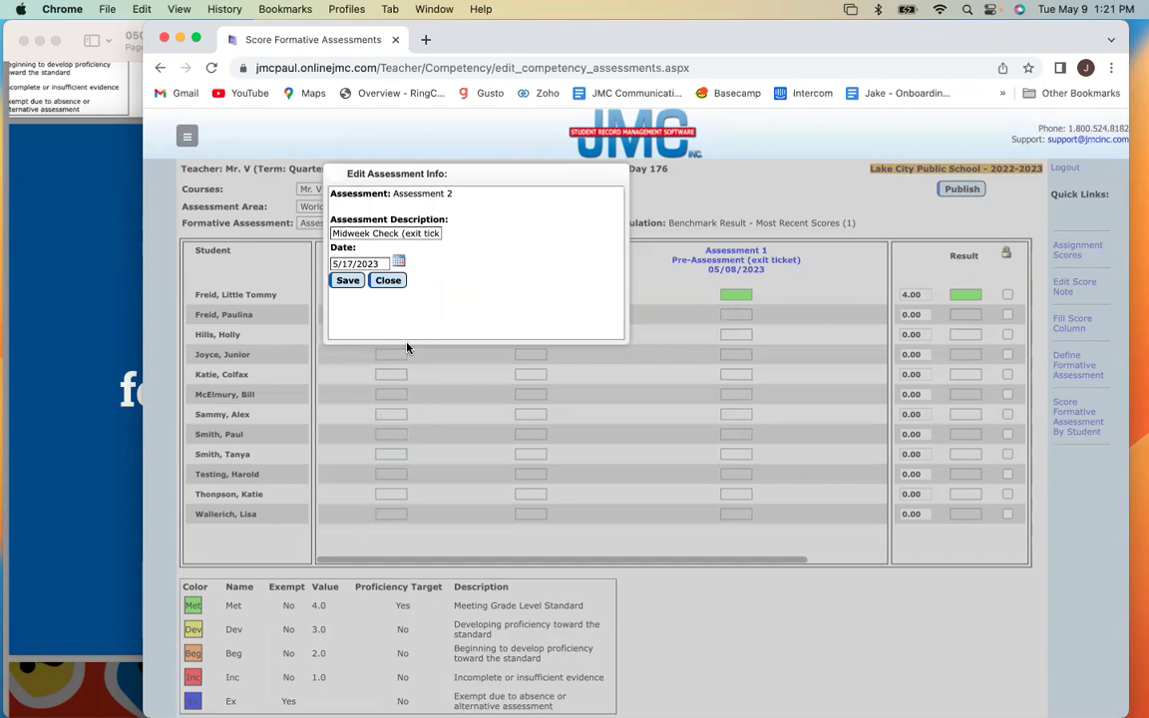
pyautogui.click(348, 280)
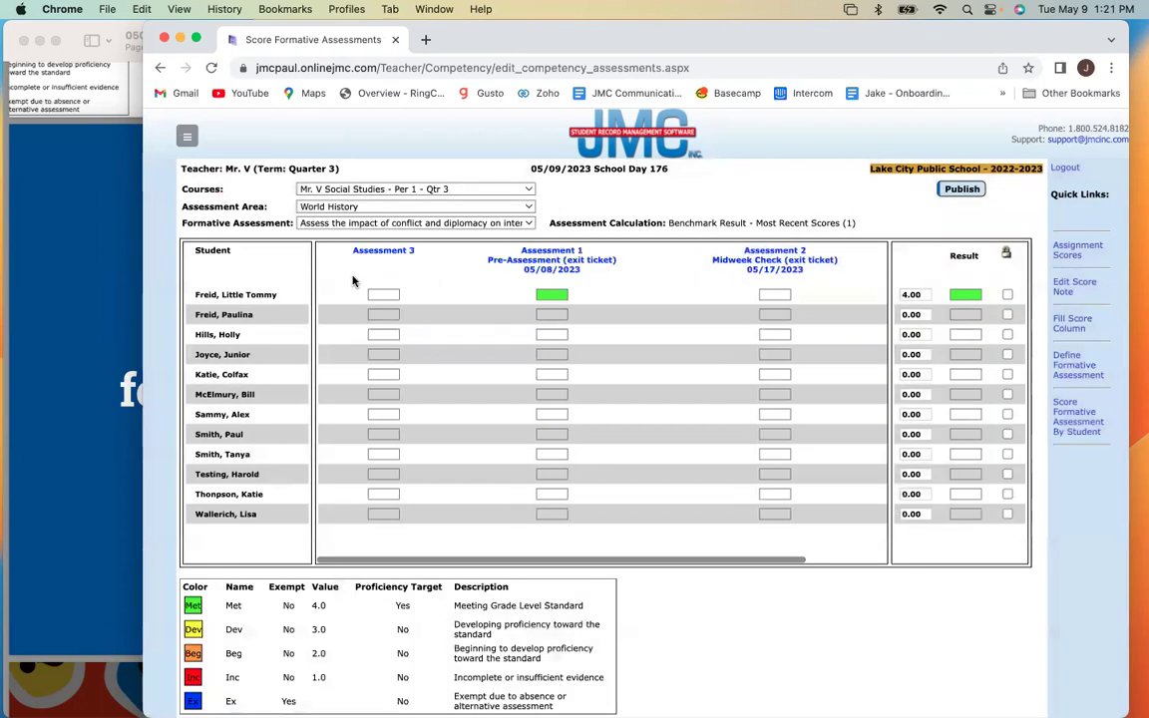
# - Give Assessment 3 the description "Summative Eval (group project)" and the date 5/24/2023, and save
pyautogui.click(378, 251)
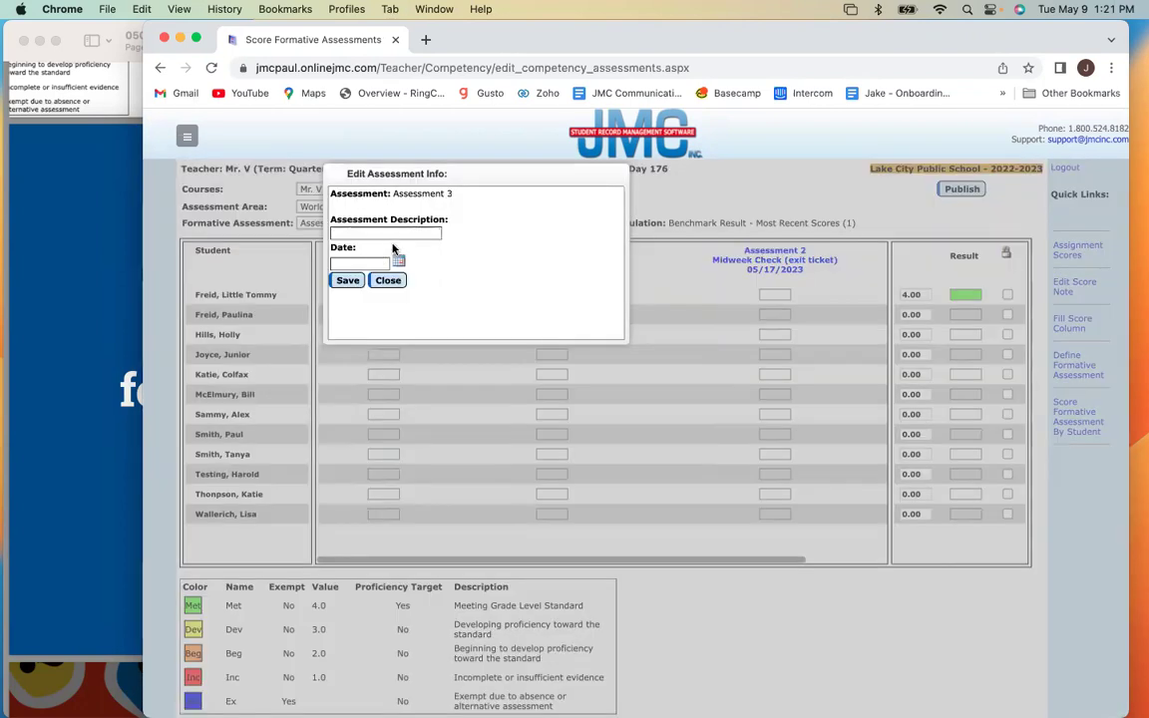
pyautogui.click(336, 233)
pyautogui.write('Sum')
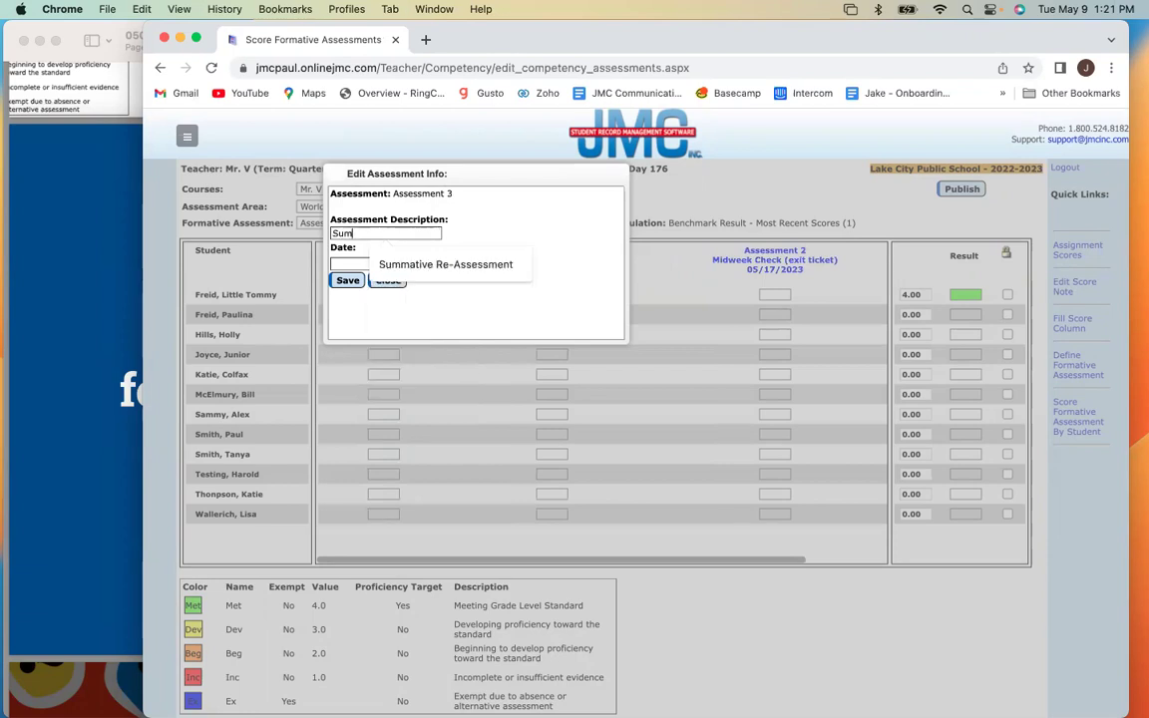
pyautogui.write('mative Eval')
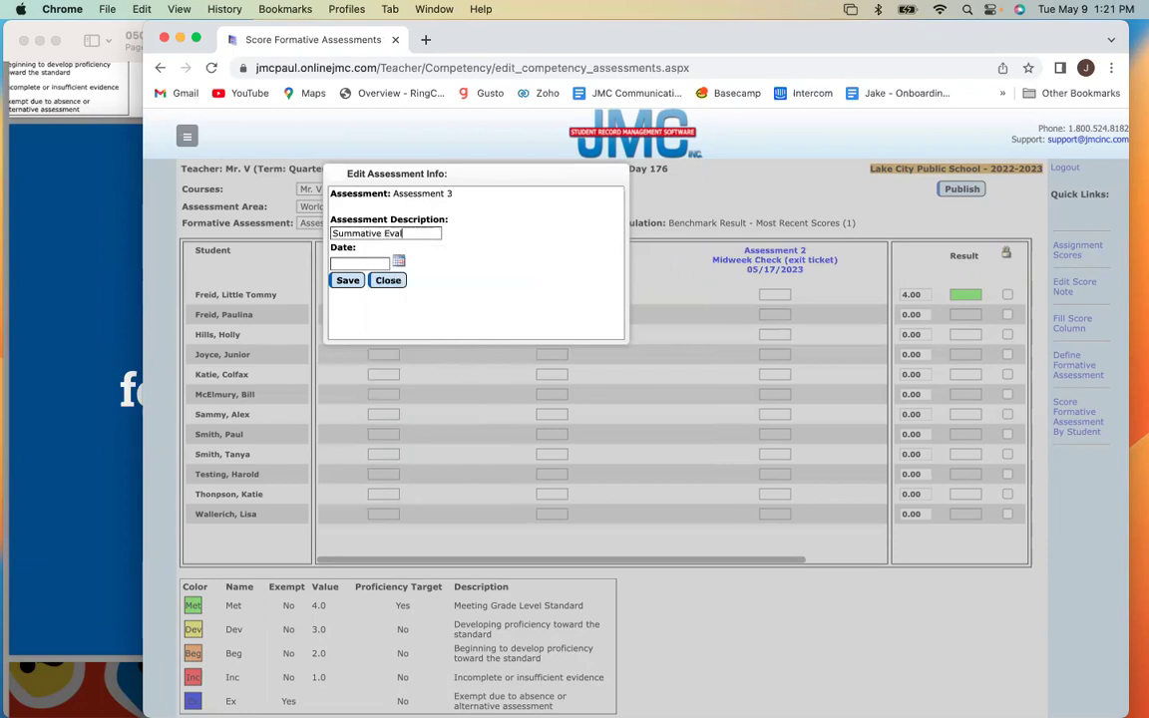
pyautogui.write(' (group project)')
pyautogui.click(398, 261)
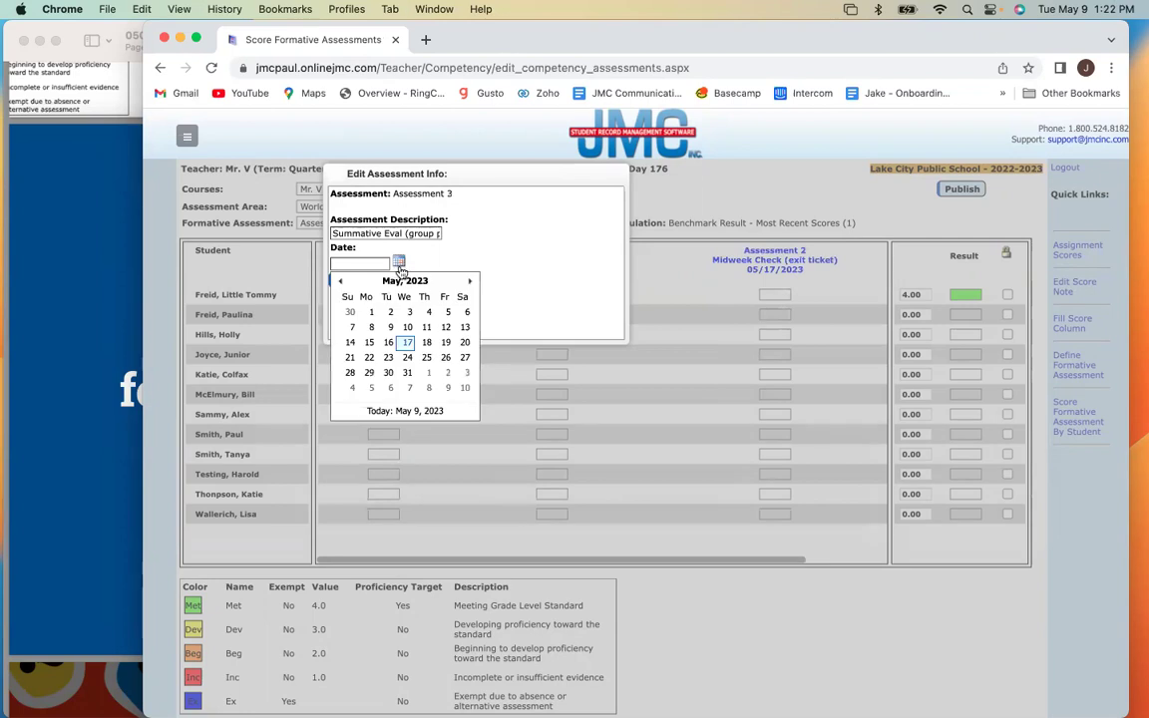
pyautogui.click(408, 358)
pyautogui.click(345, 280)
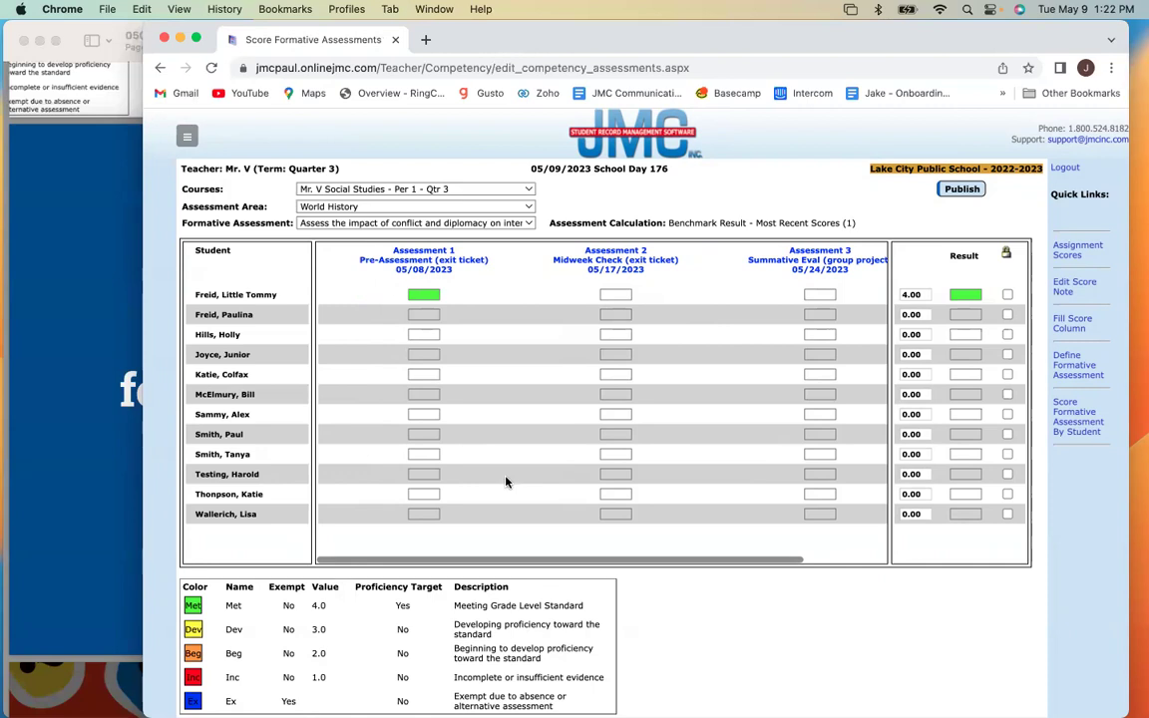
# - Score the first student's Pre-Assessment as Inc and fill that score down the column for all students
pyautogui.click(429, 296)
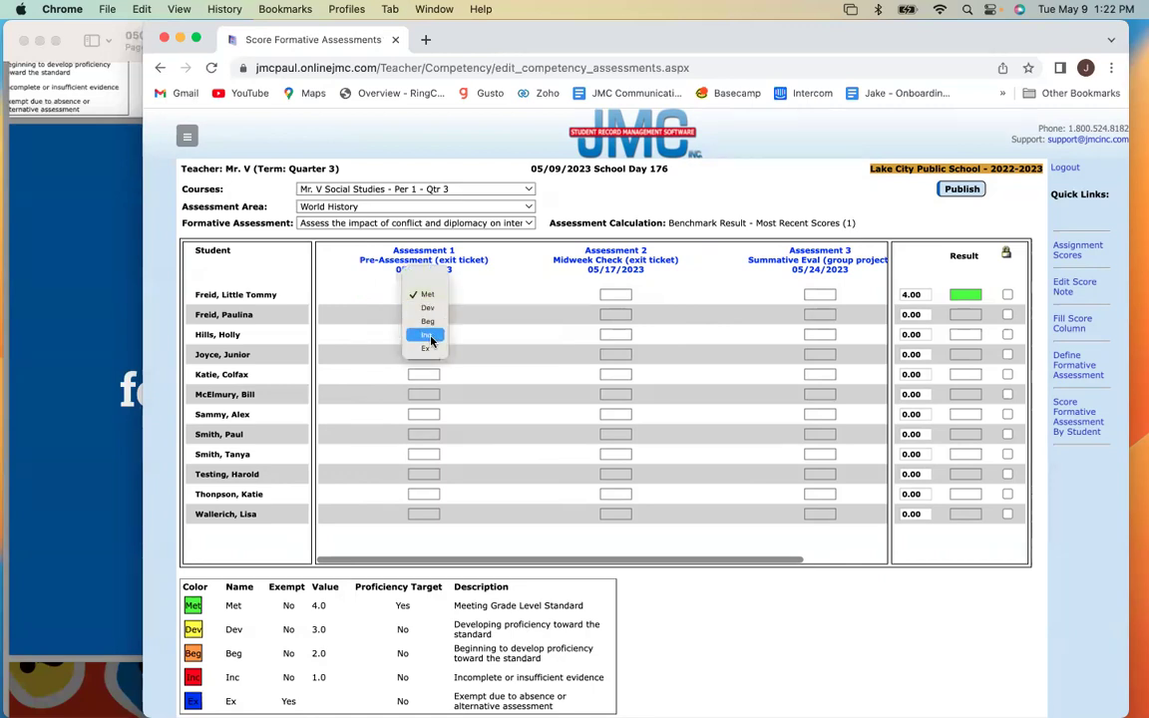
pyautogui.click(431, 341)
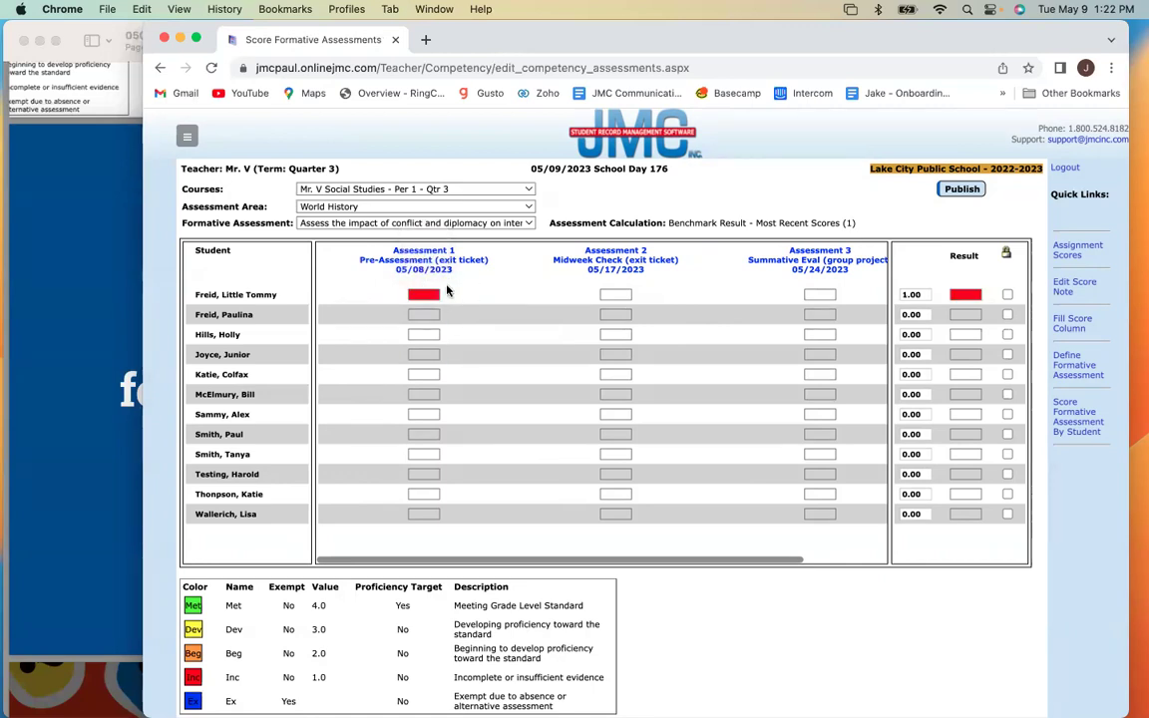
pyautogui.click(439, 294)
pyautogui.click(440, 295)
pyautogui.click(1072, 324)
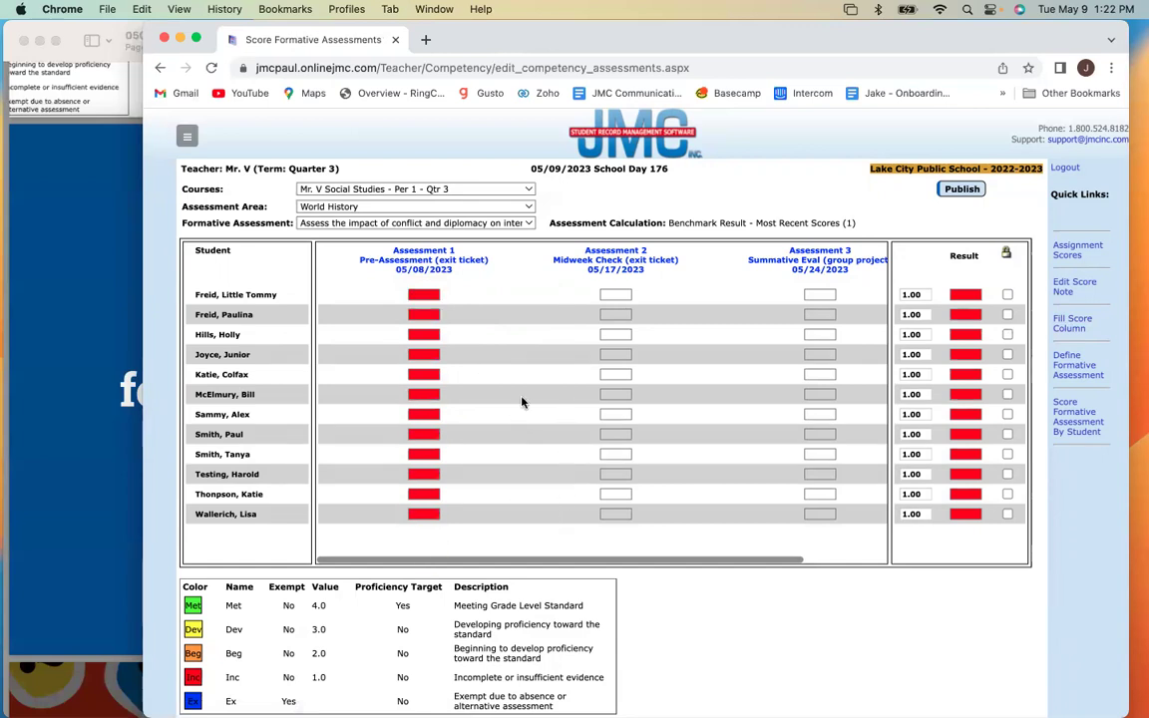
# - Change the fourth student's Pre-Assessment score to Beg
pyautogui.click(423, 361)
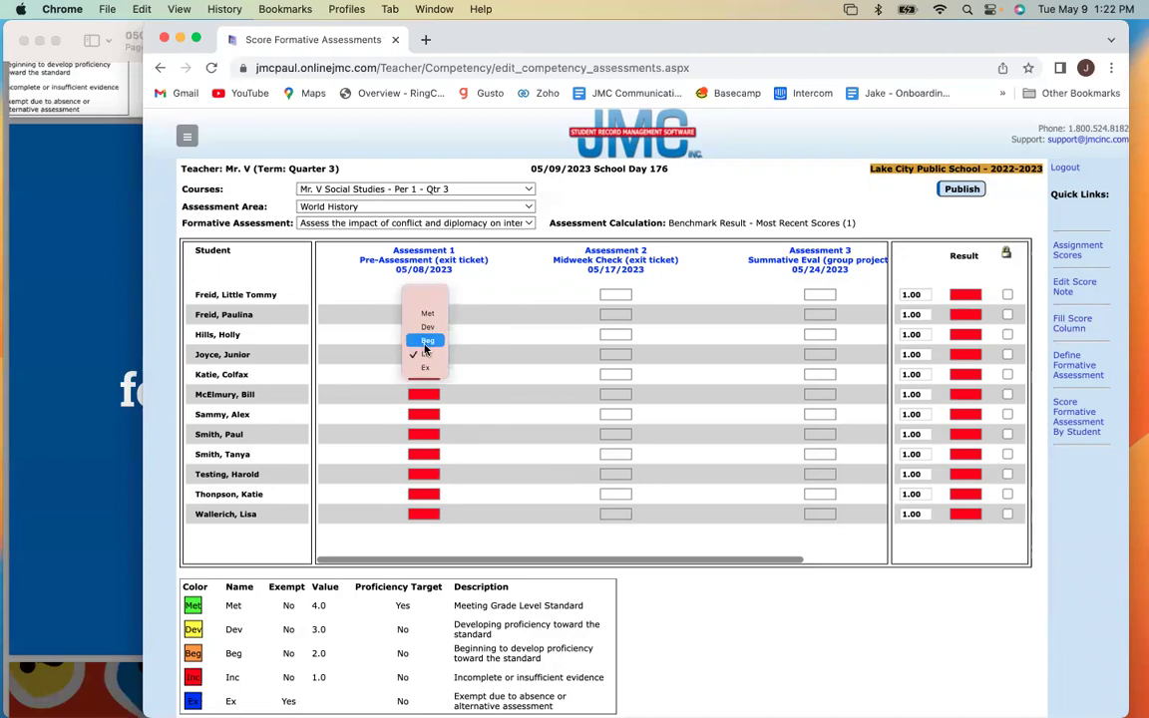
pyautogui.click(427, 341)
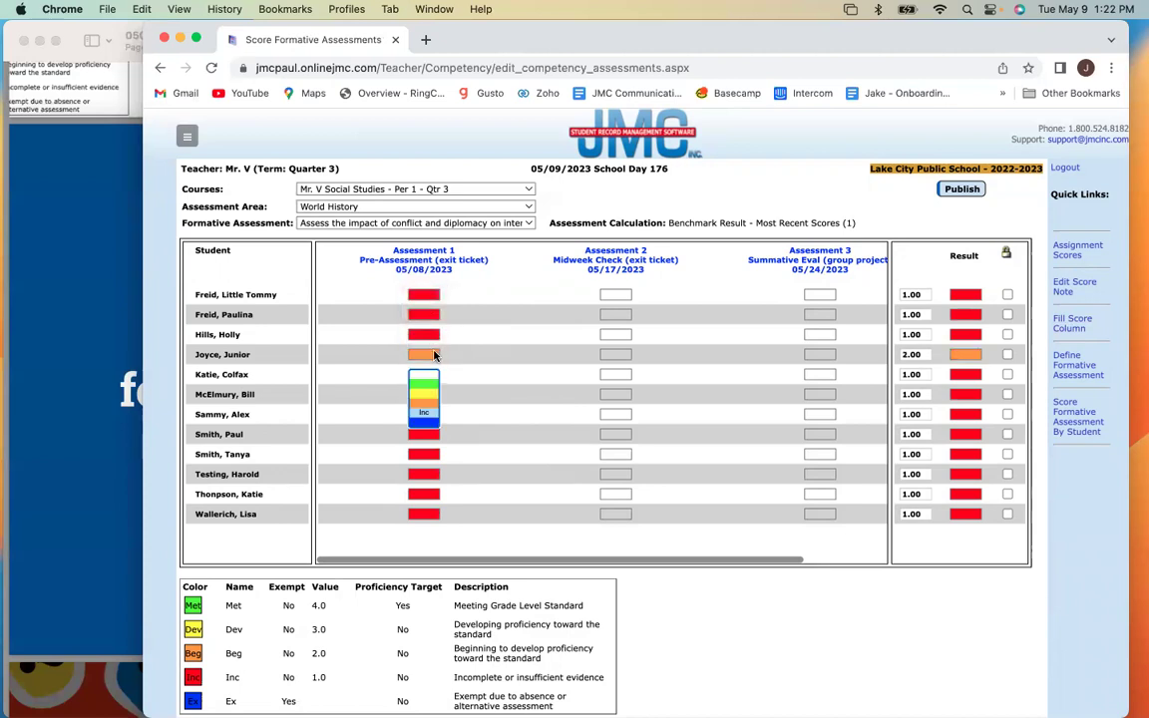
pyautogui.click(426, 356)
pyautogui.click(428, 356)
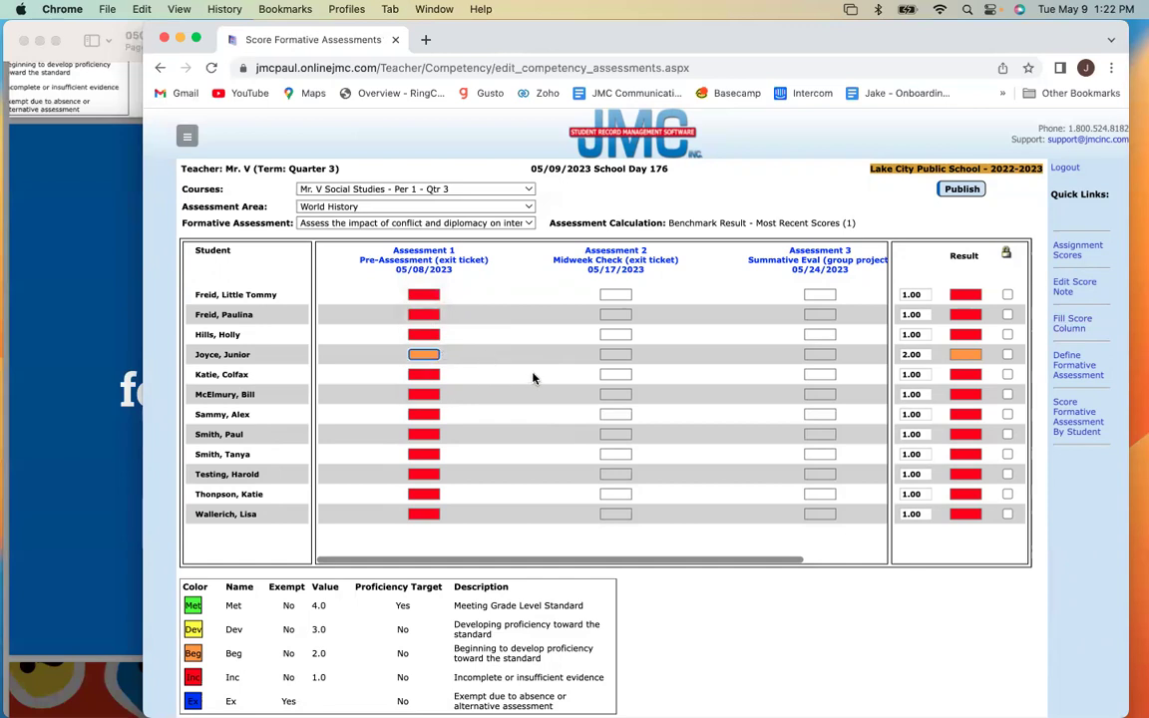
# - Add the note "I am using your exit ticket to show the class how to identify conflict." to the fourth student's Pre-Assessment score only
pyautogui.click(1069, 286)
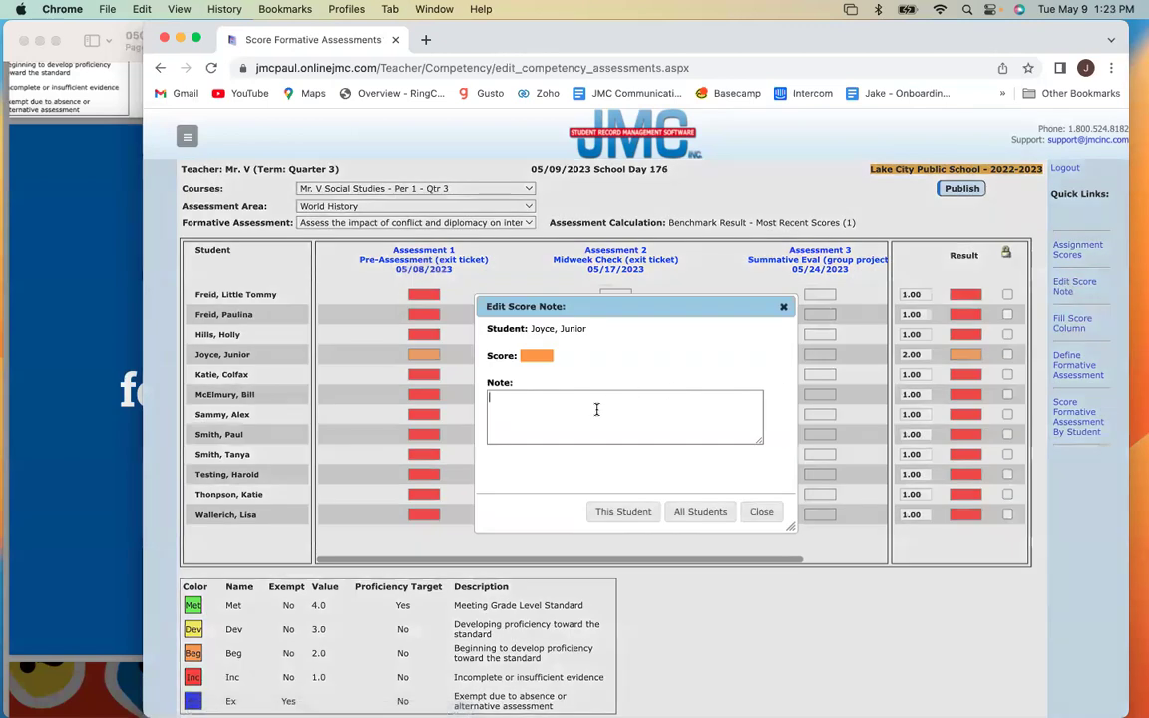
pyautogui.write('I am using your exit ticket to show the class how ')
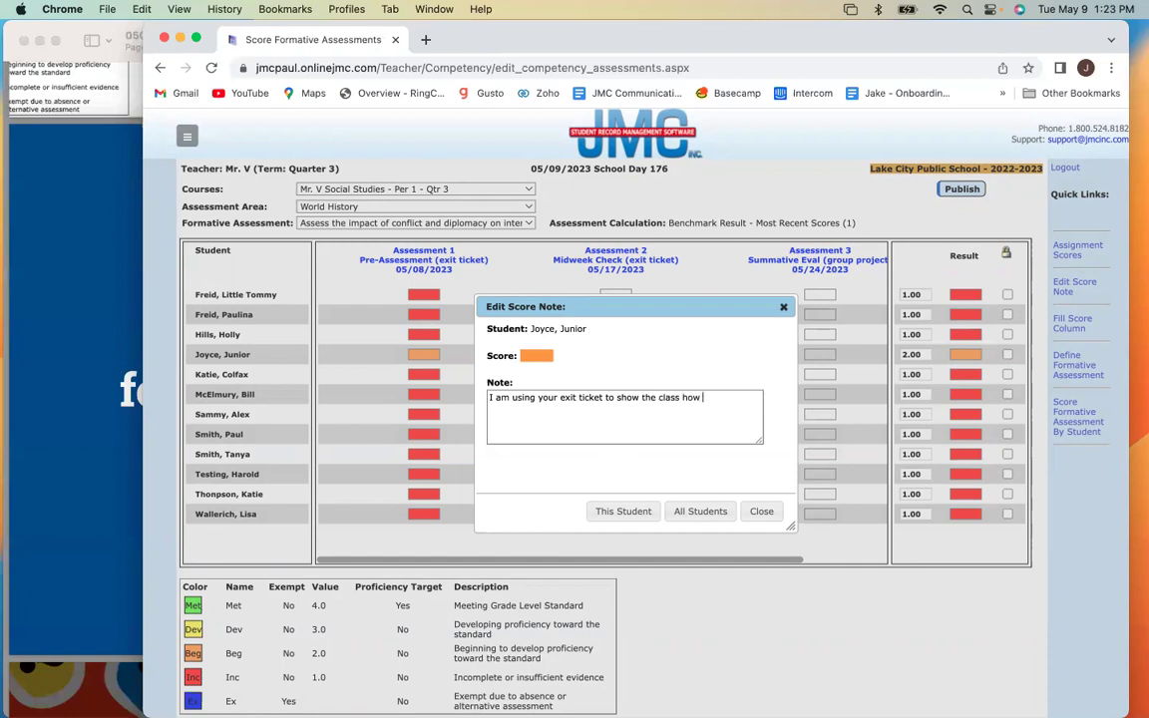
pyautogui.write('to identify conflict.')
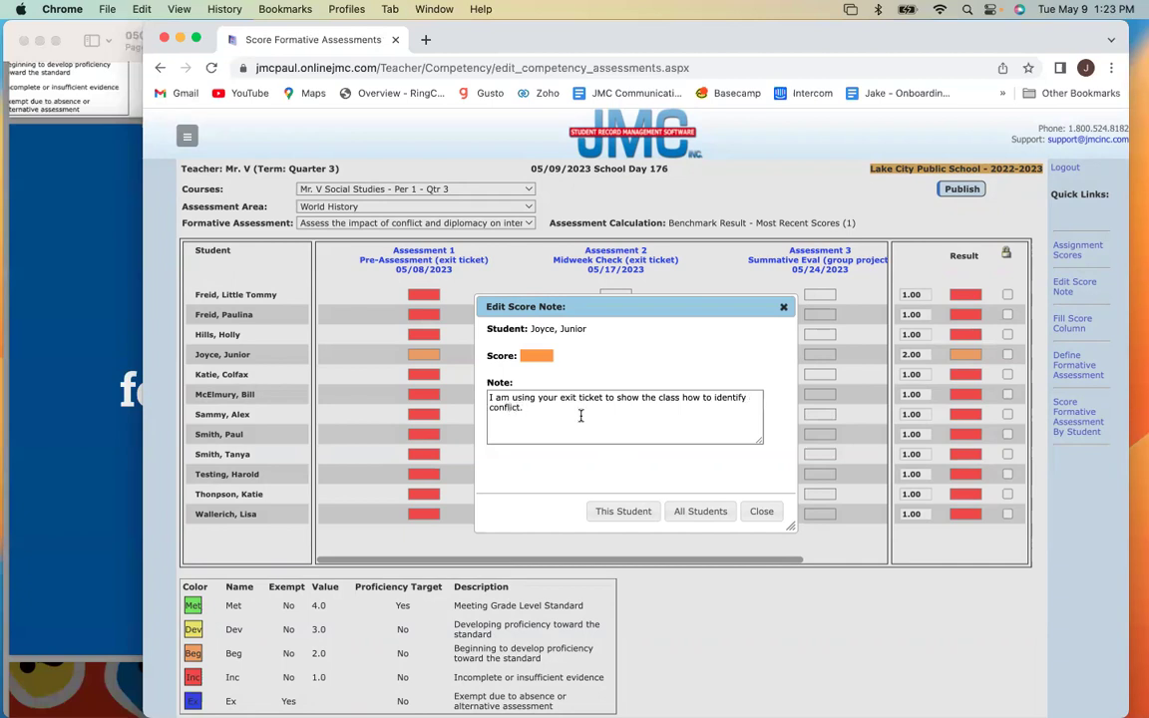
pyautogui.click(623, 511)
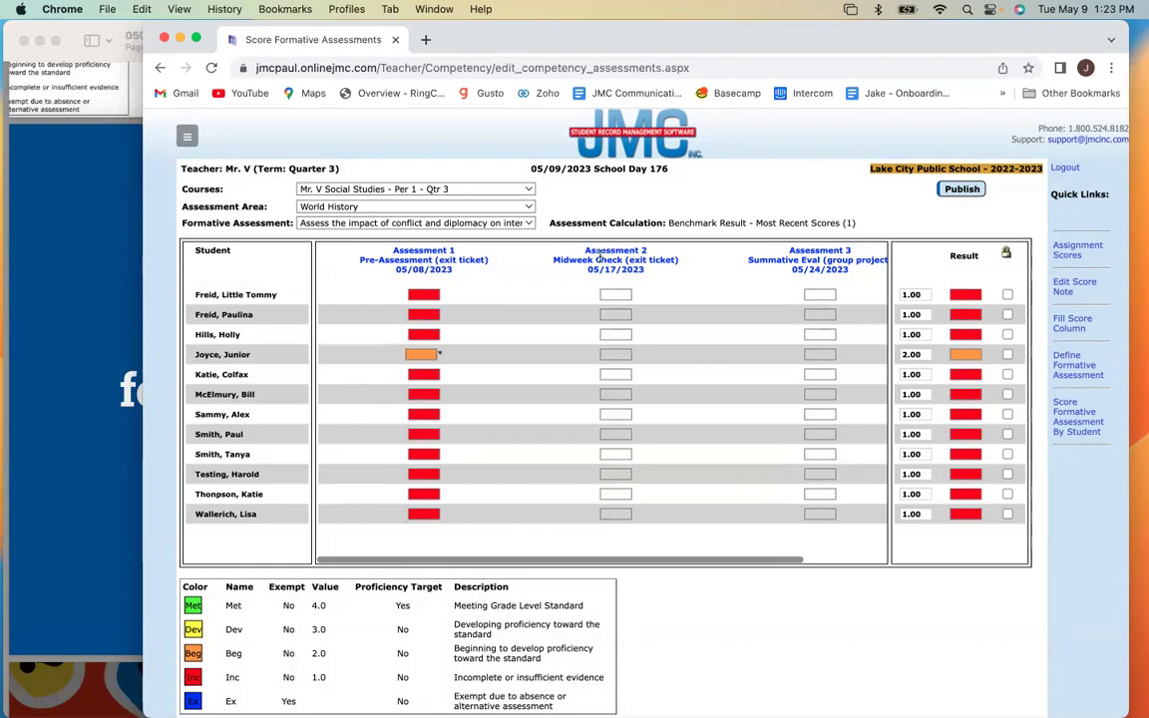
# - Score the Midweek Check as Beg for each of the first three students
pyautogui.hscroll(2, 559, 257)
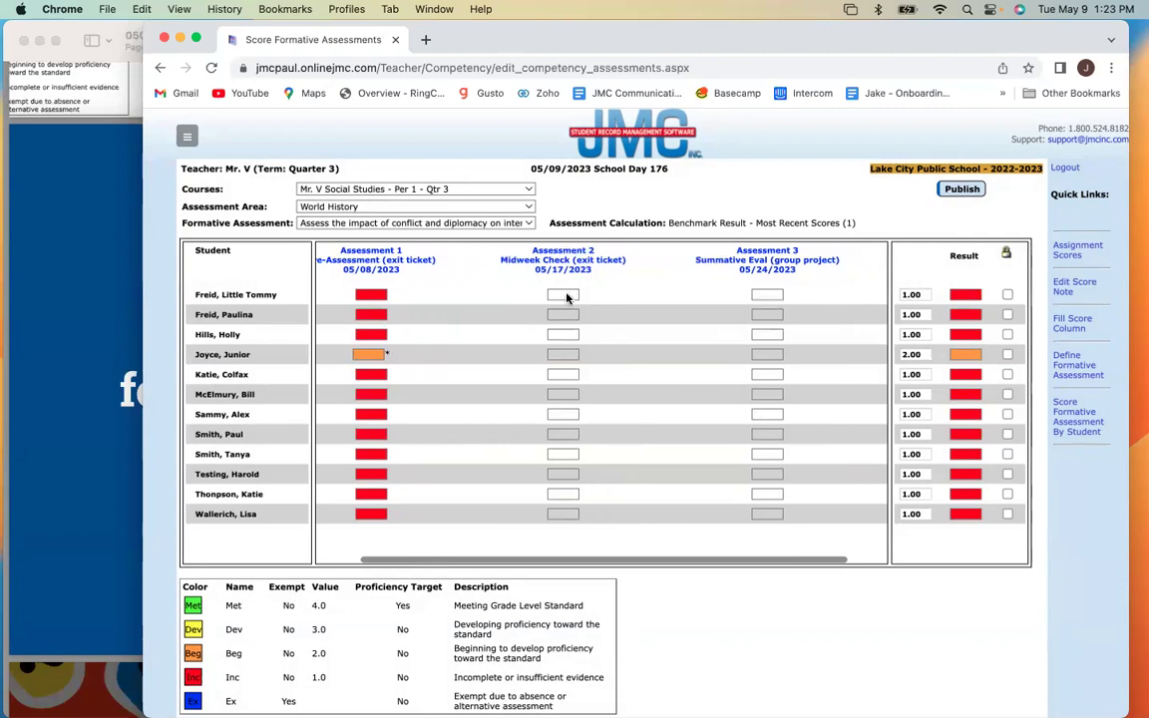
pyautogui.click(564, 295)
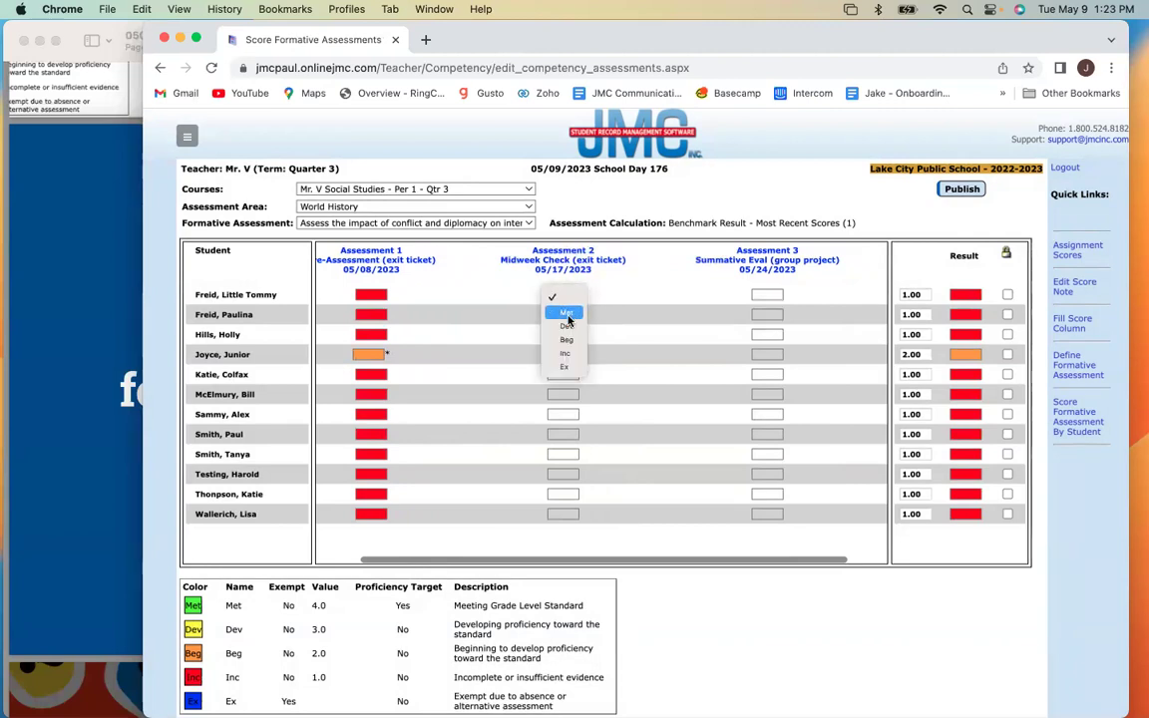
pyautogui.click(566, 340)
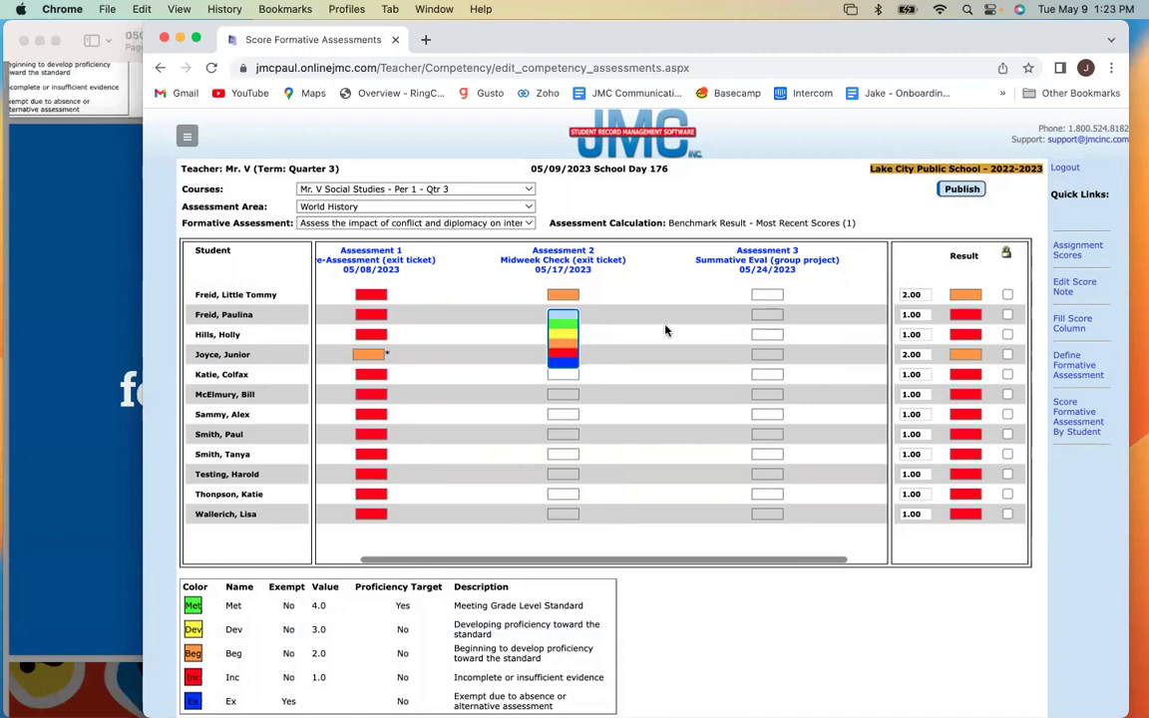
pyautogui.click(571, 317)
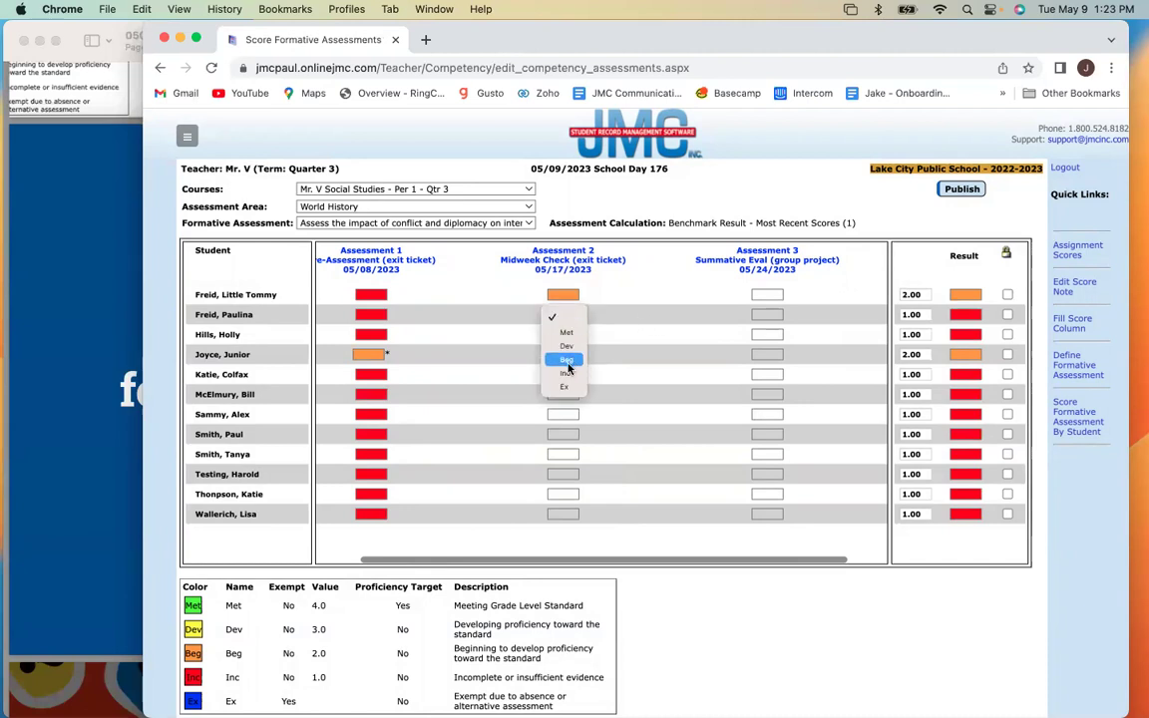
pyautogui.click(567, 360)
pyautogui.click(571, 339)
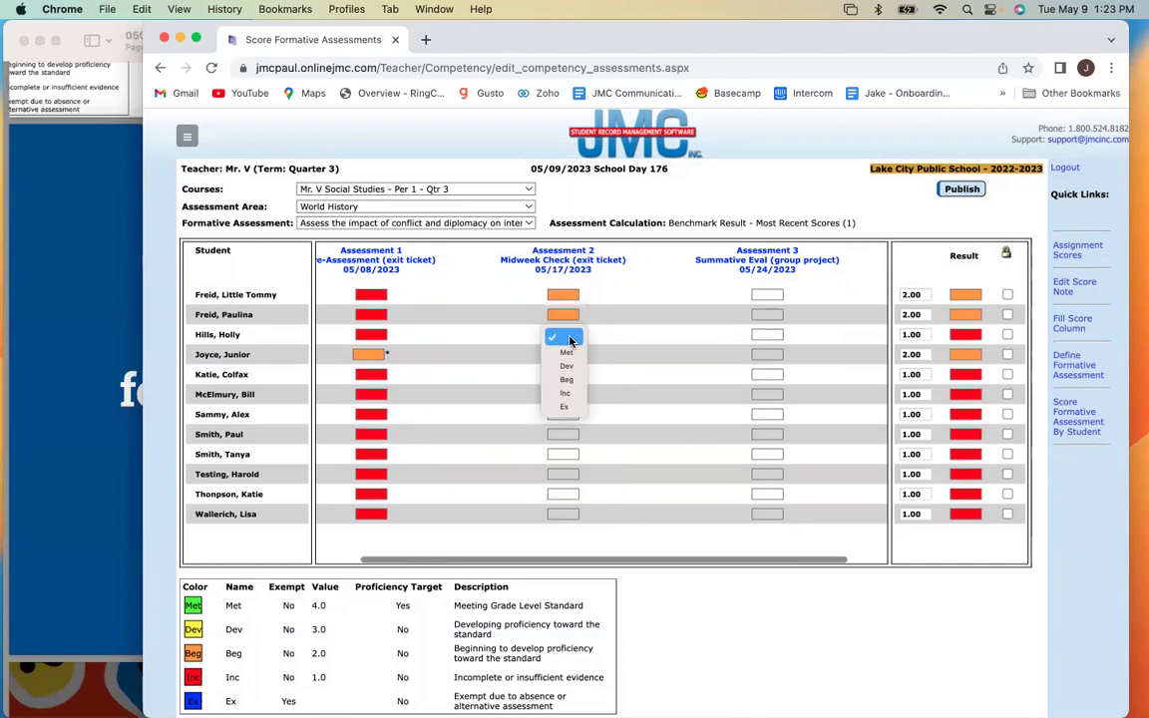
pyautogui.click(566, 380)
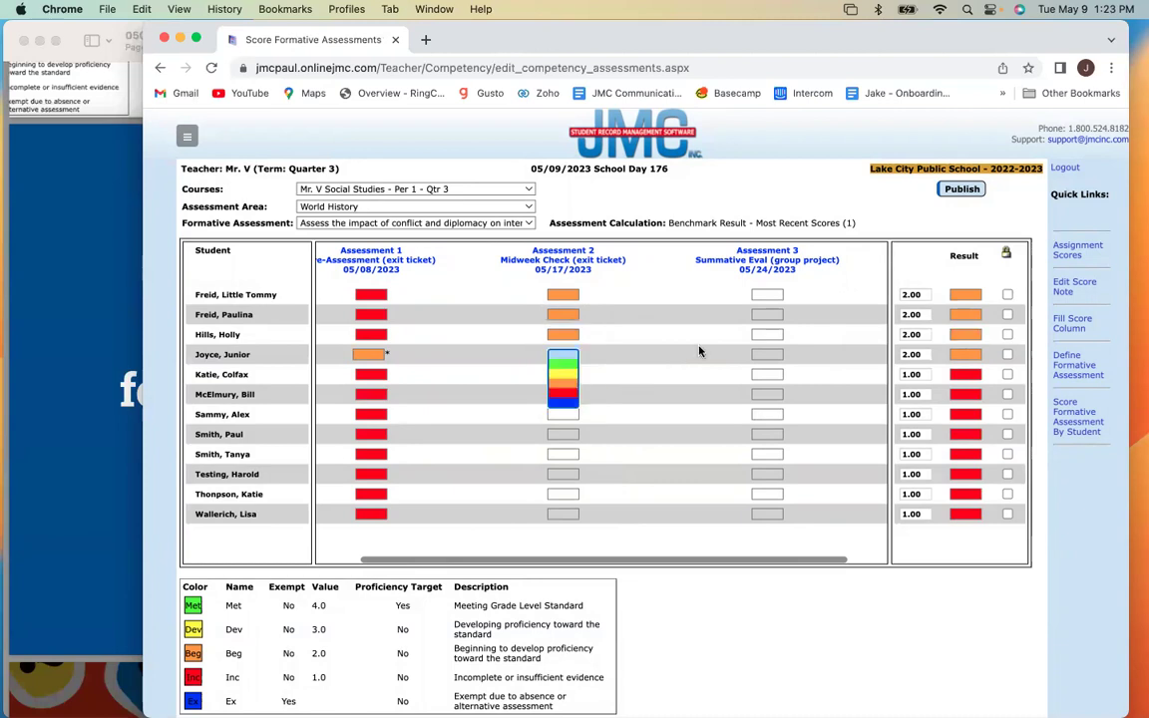
# - Highlight the assessment calculation method, and score the fourth student's Midweek Check as Inc
pyautogui.moveTo(855, 223); pyautogui.dragTo(674, 217)
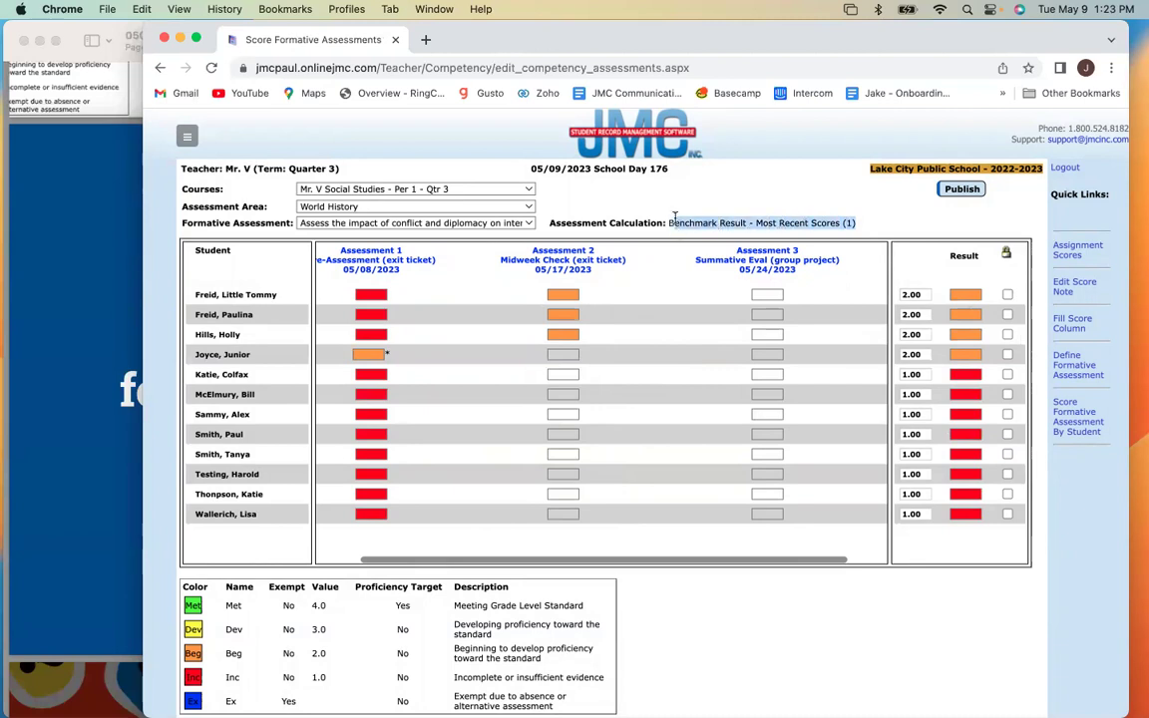
pyautogui.click(674, 217)
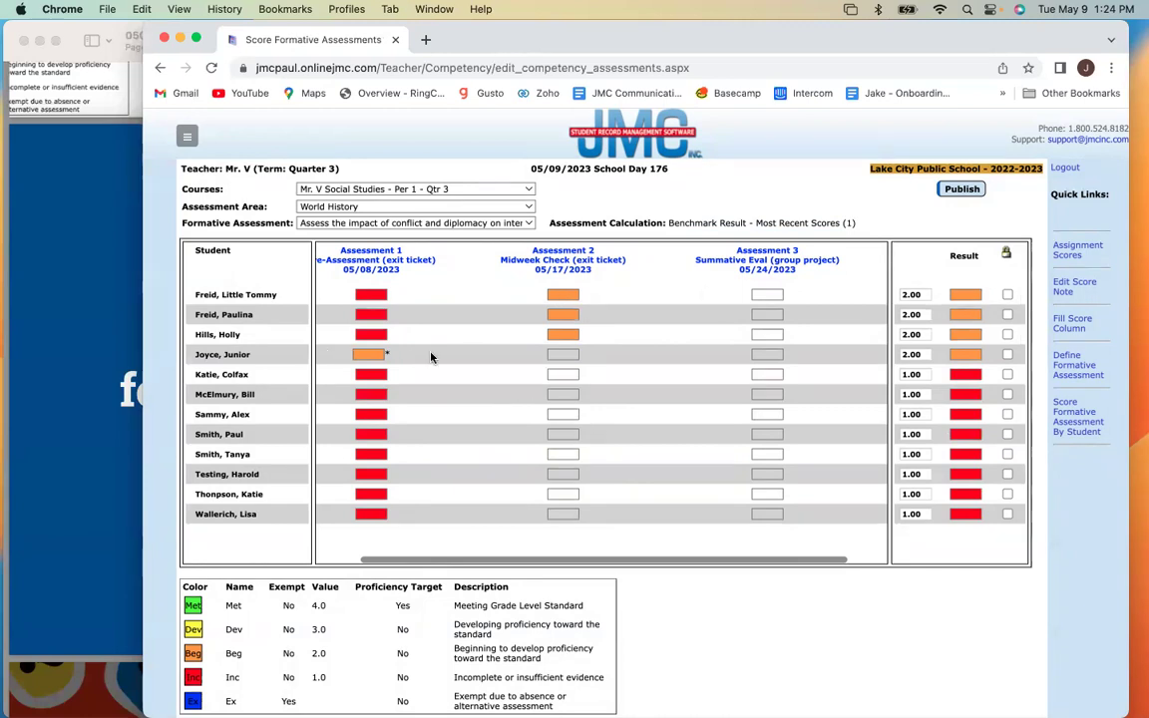
pyautogui.click(556, 356)
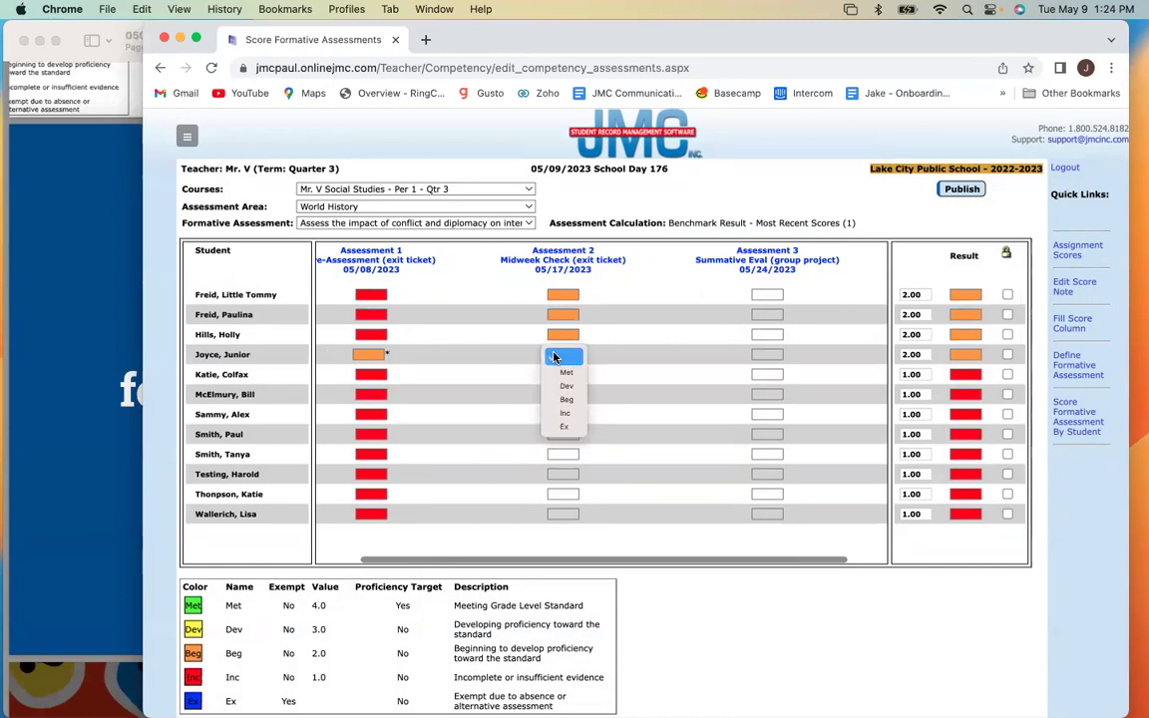
pyautogui.click(571, 413)
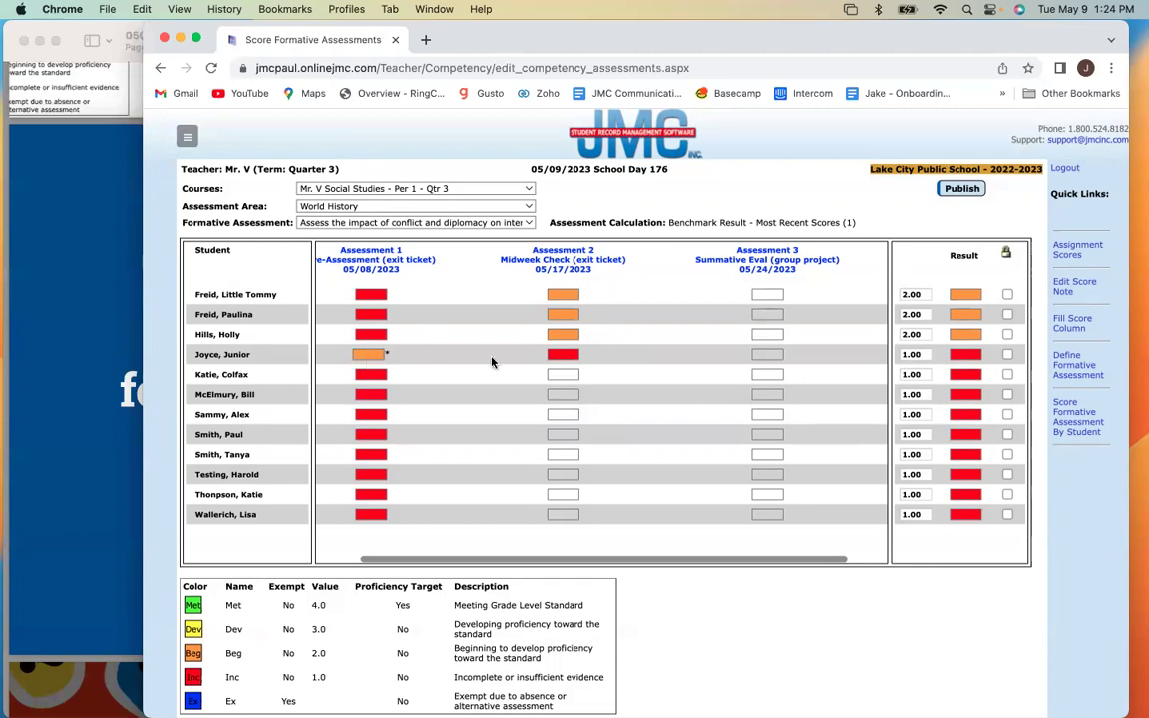
pyautogui.click(559, 357)
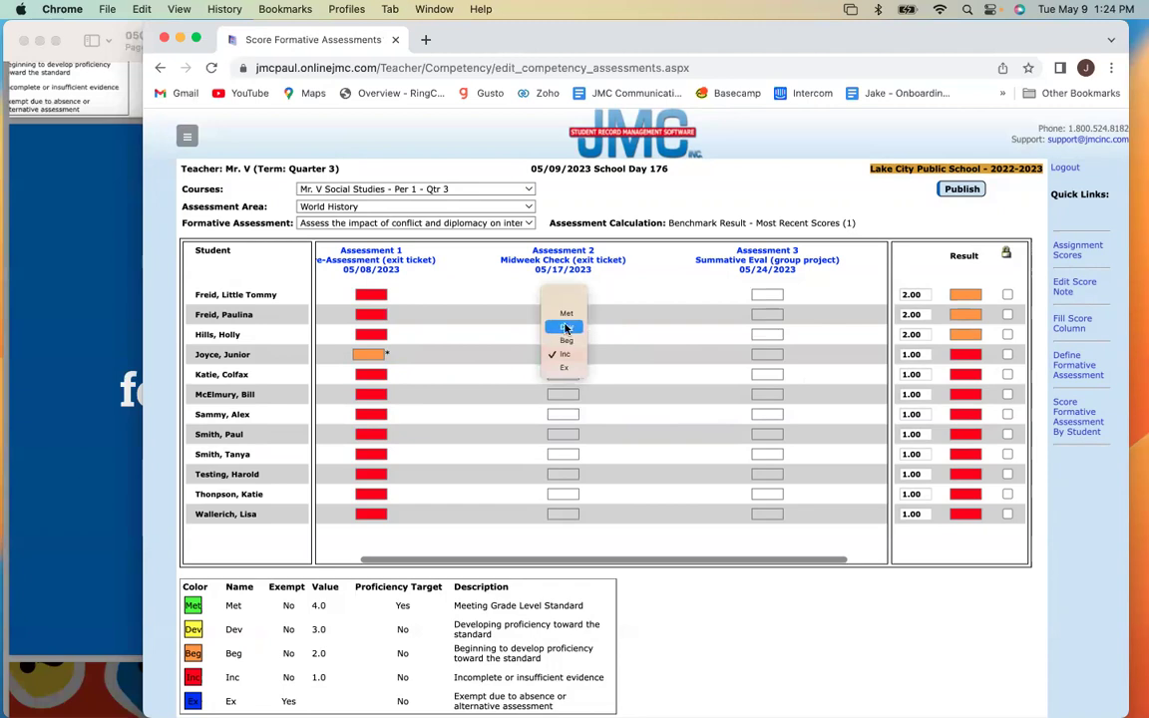
pyautogui.click(577, 394)
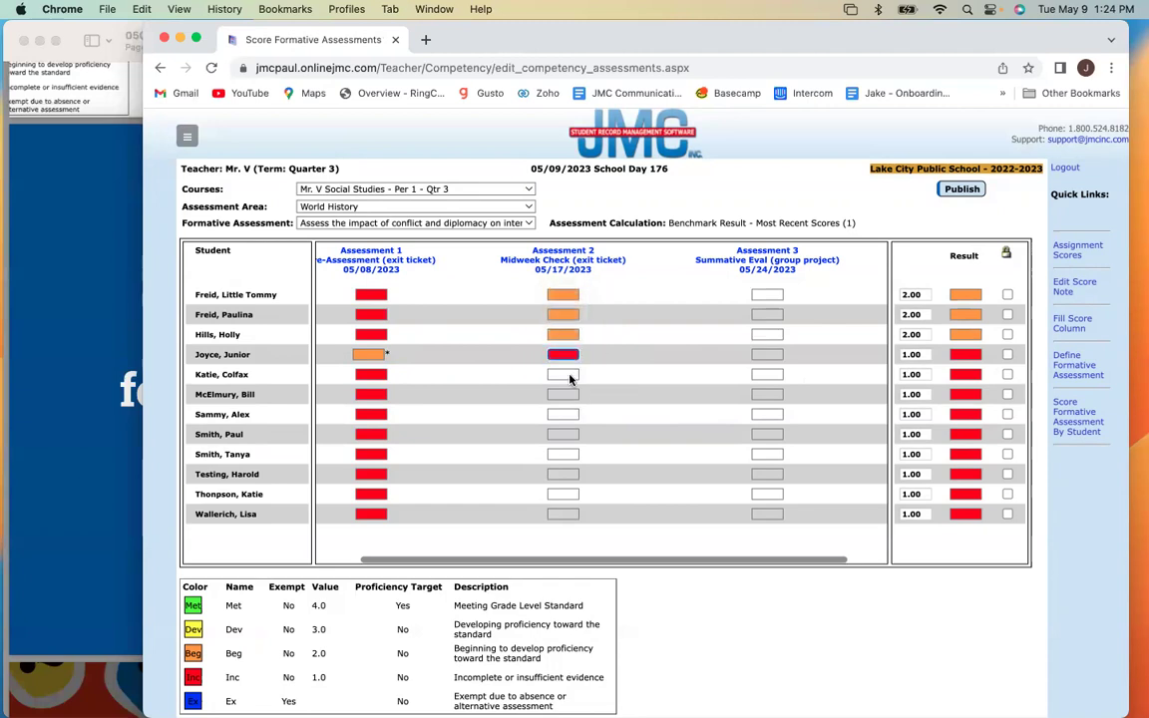
# - Score the fifth and sixth students' Midweek Check as Met and fill that score down the column for all students
pyautogui.click(570, 379)
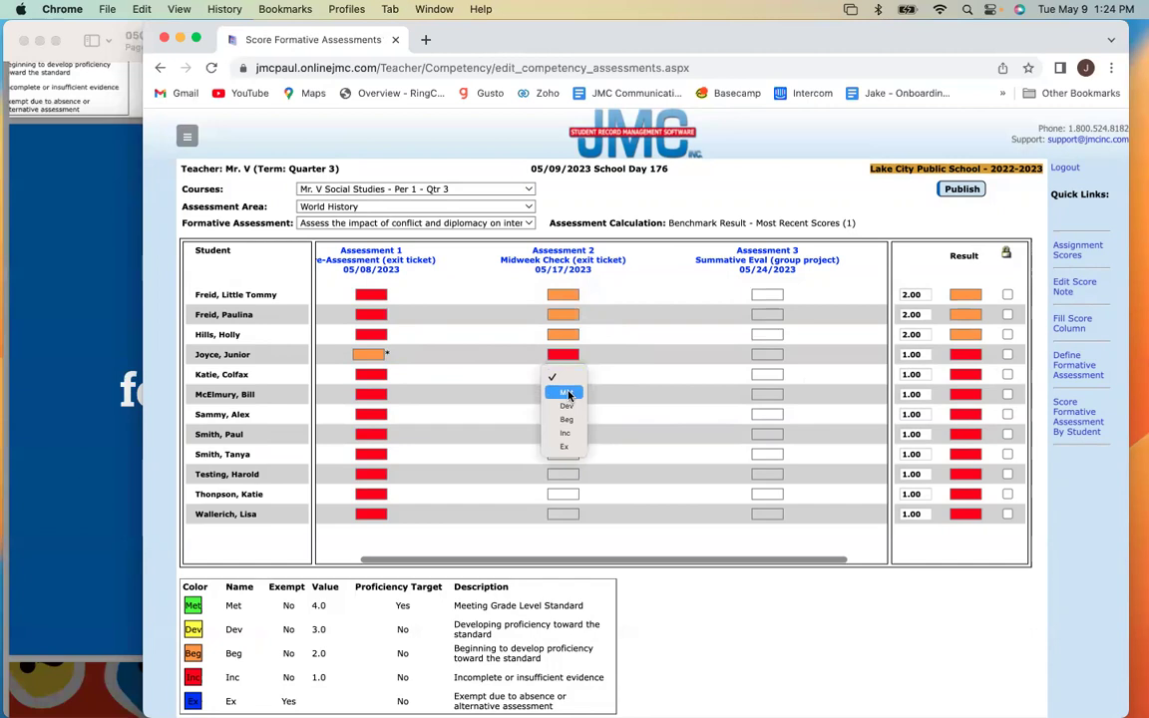
pyautogui.click(568, 394)
pyautogui.click(564, 394)
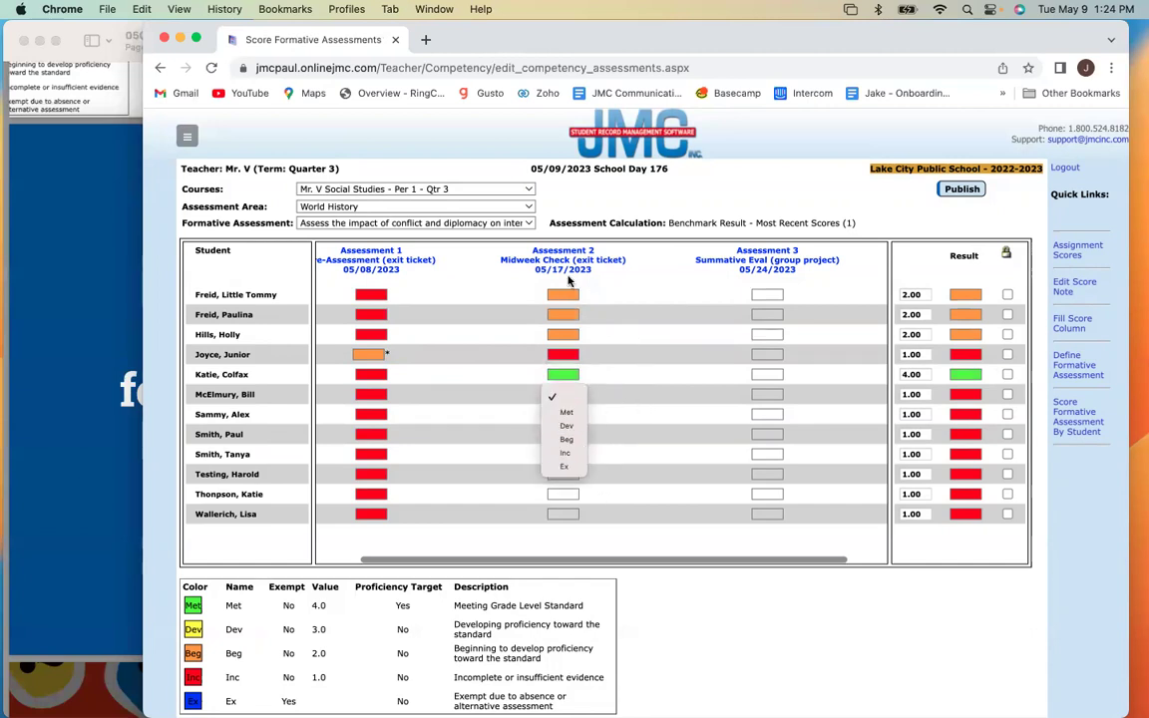
pyautogui.click(566, 411)
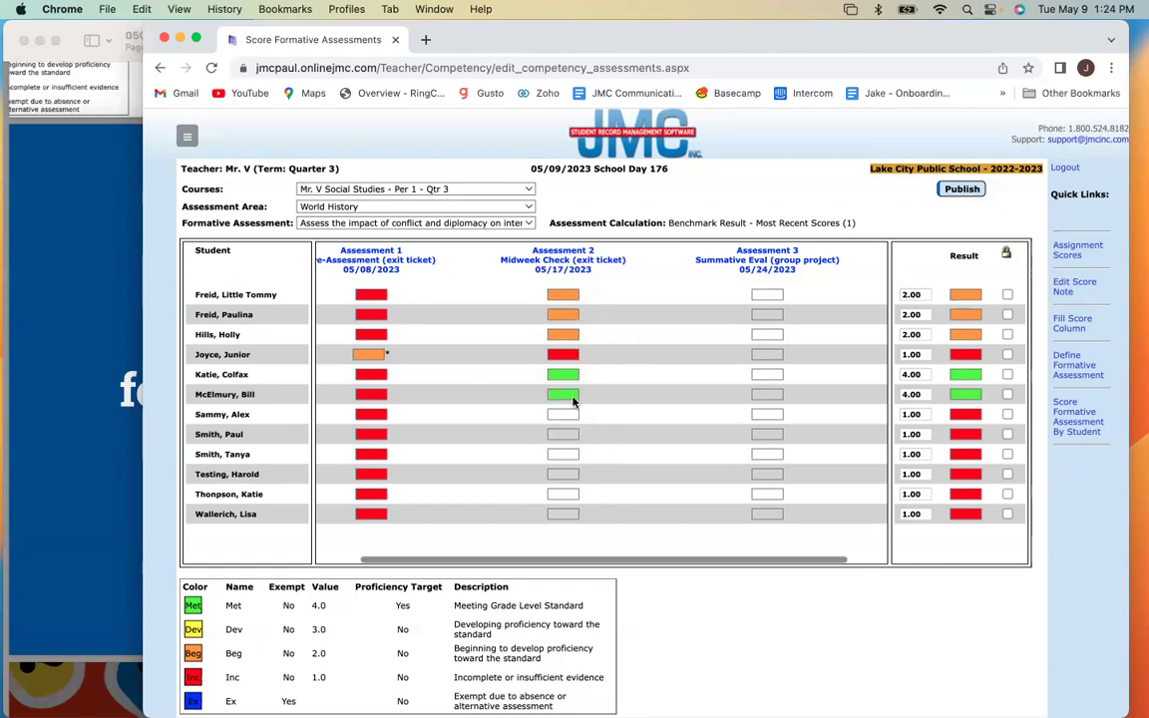
pyautogui.click(1072, 322)
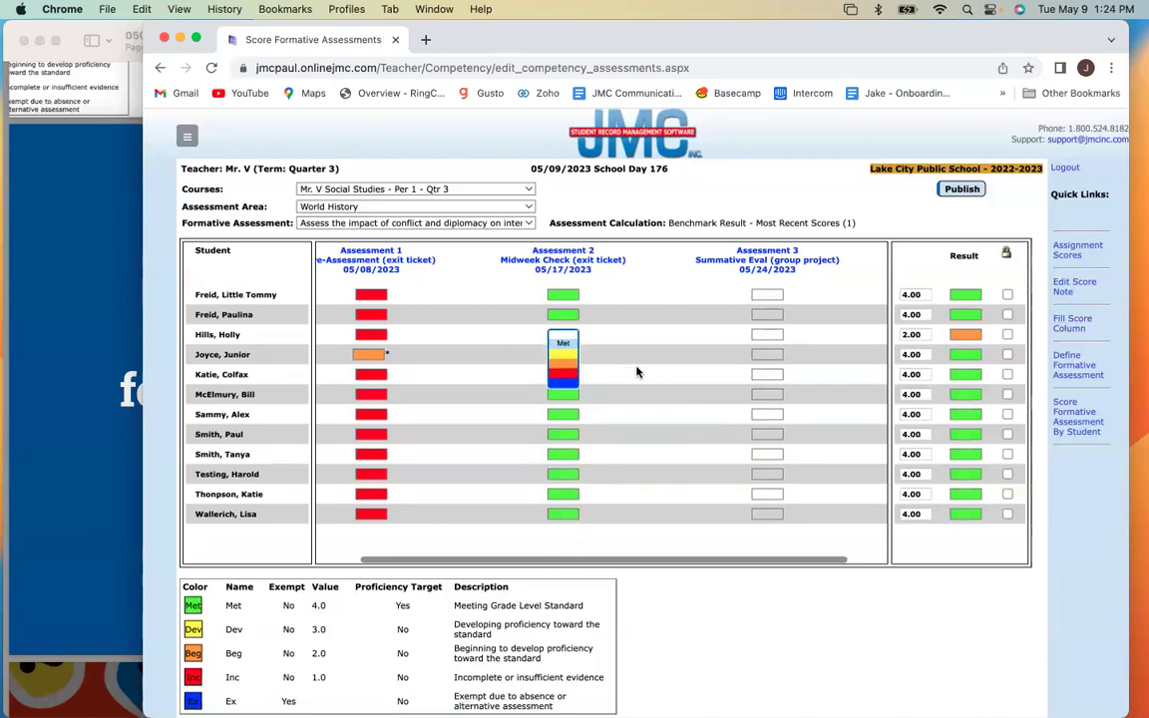
# - Change the Midweek Check score to Dev for the second student and to Beg for the third and fourth students
pyautogui.click(565, 314)
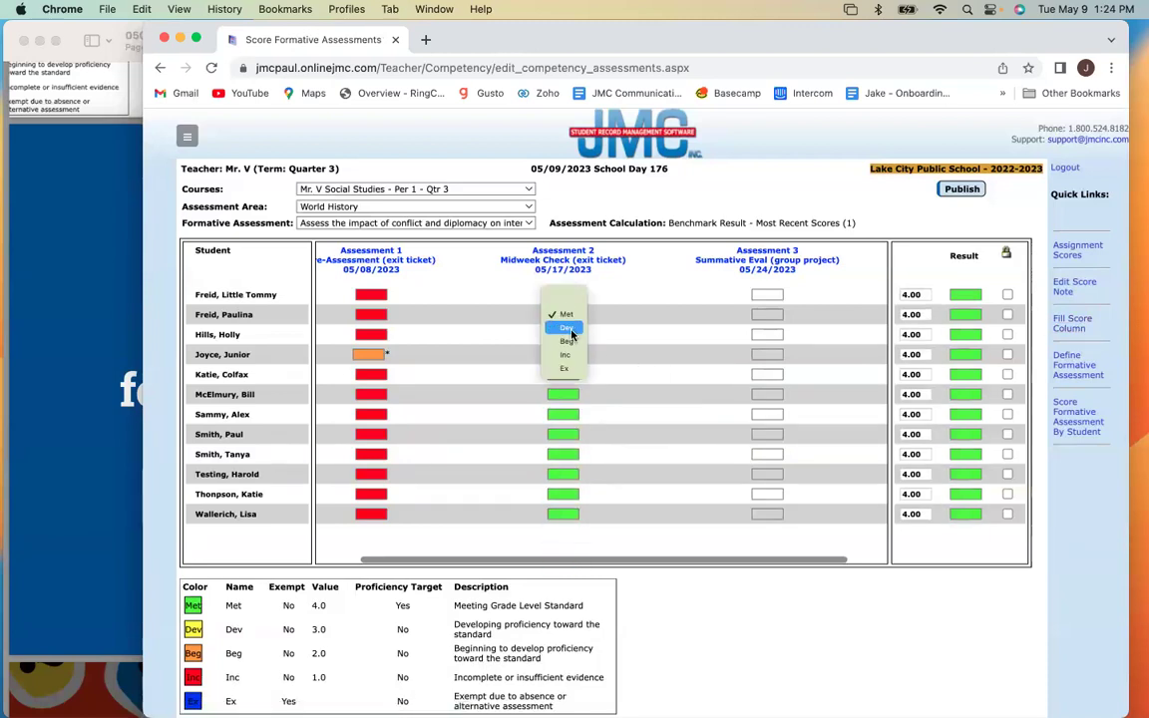
pyautogui.click(568, 329)
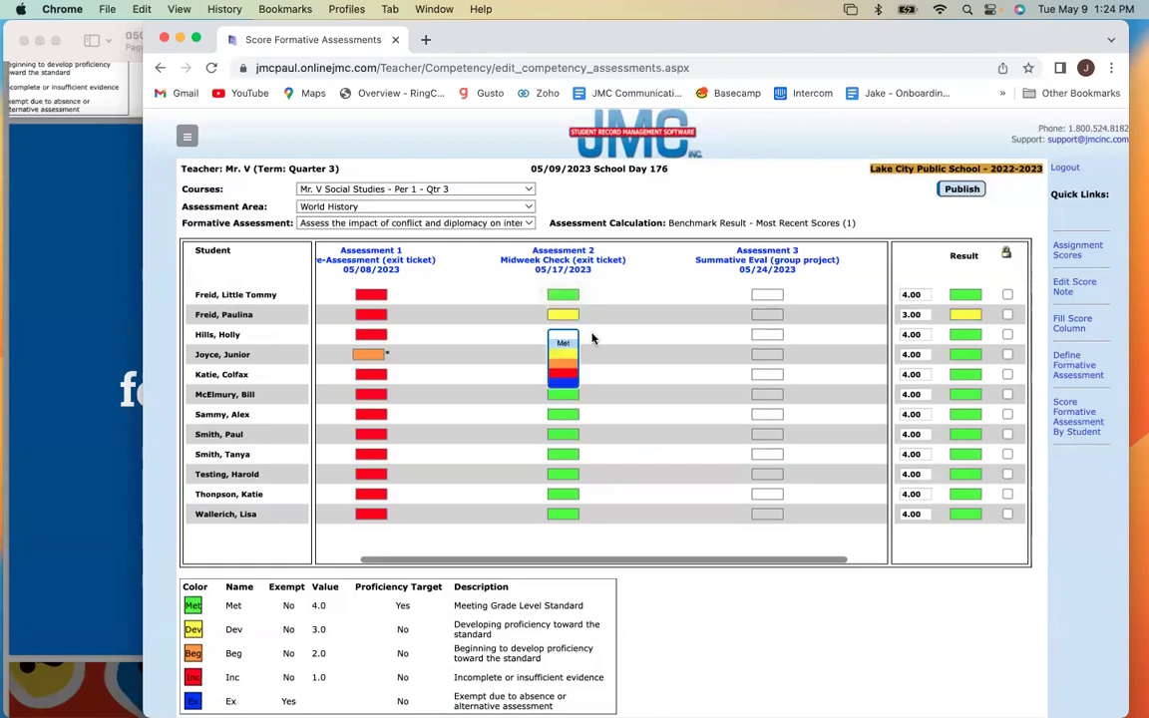
pyautogui.click(566, 336)
pyautogui.click(619, 369)
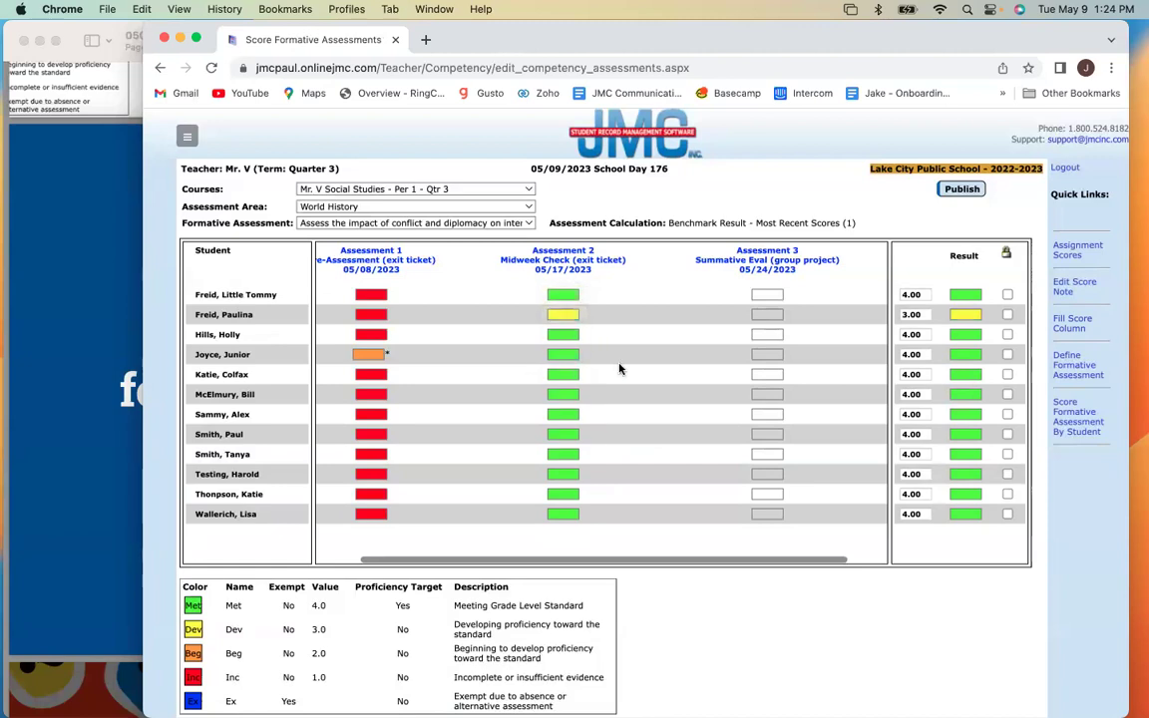
pyautogui.click(565, 355)
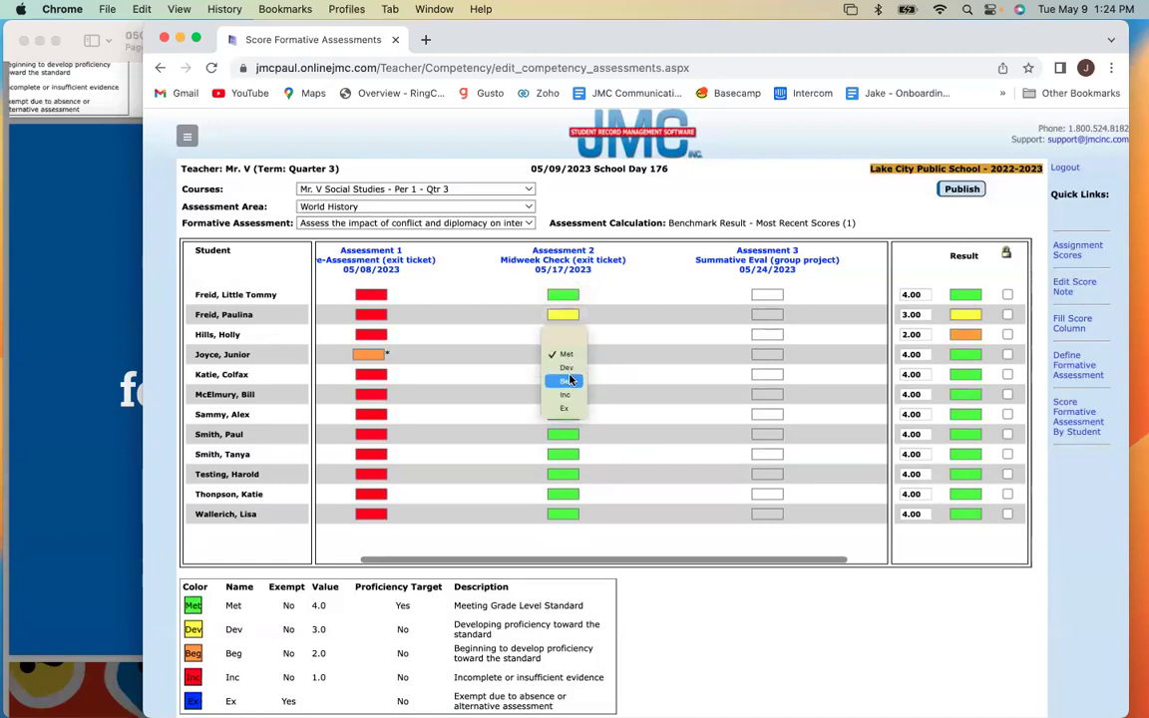
pyautogui.click(560, 380)
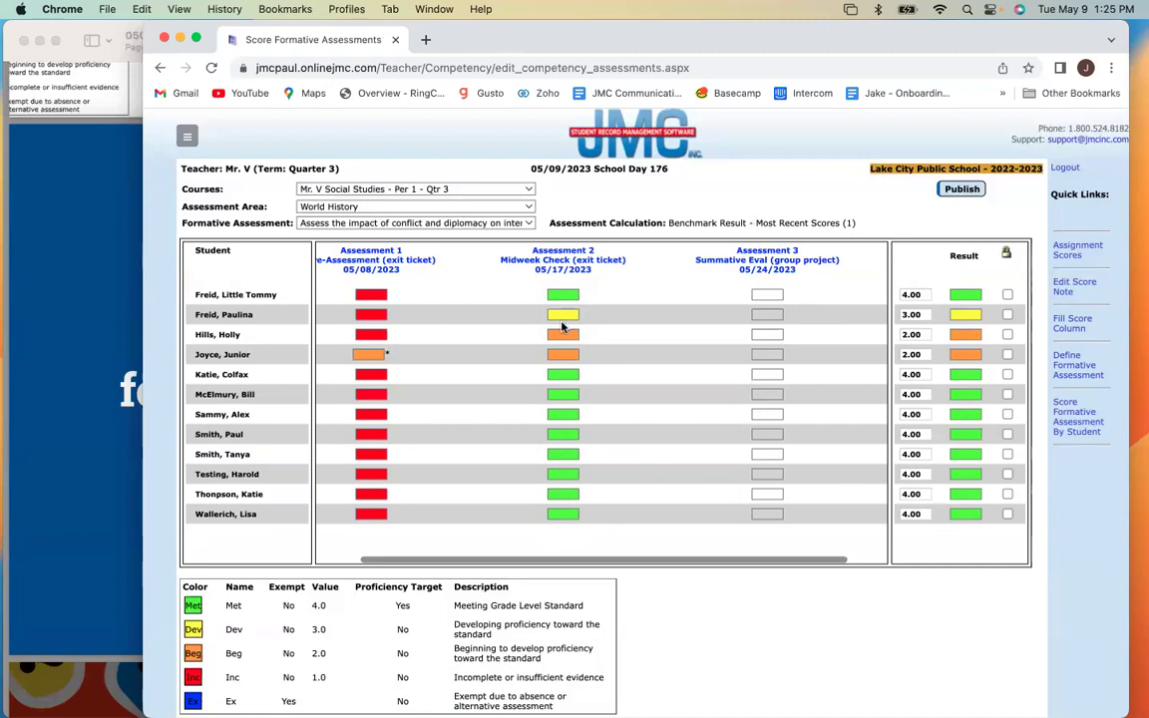
# - Score the first student's Summative Eval as Inc, and override that student's overall result with Beg
pyautogui.click(757, 292)
pyautogui.click(800, 266)
pyautogui.click(766, 294)
pyautogui.click(767, 354)
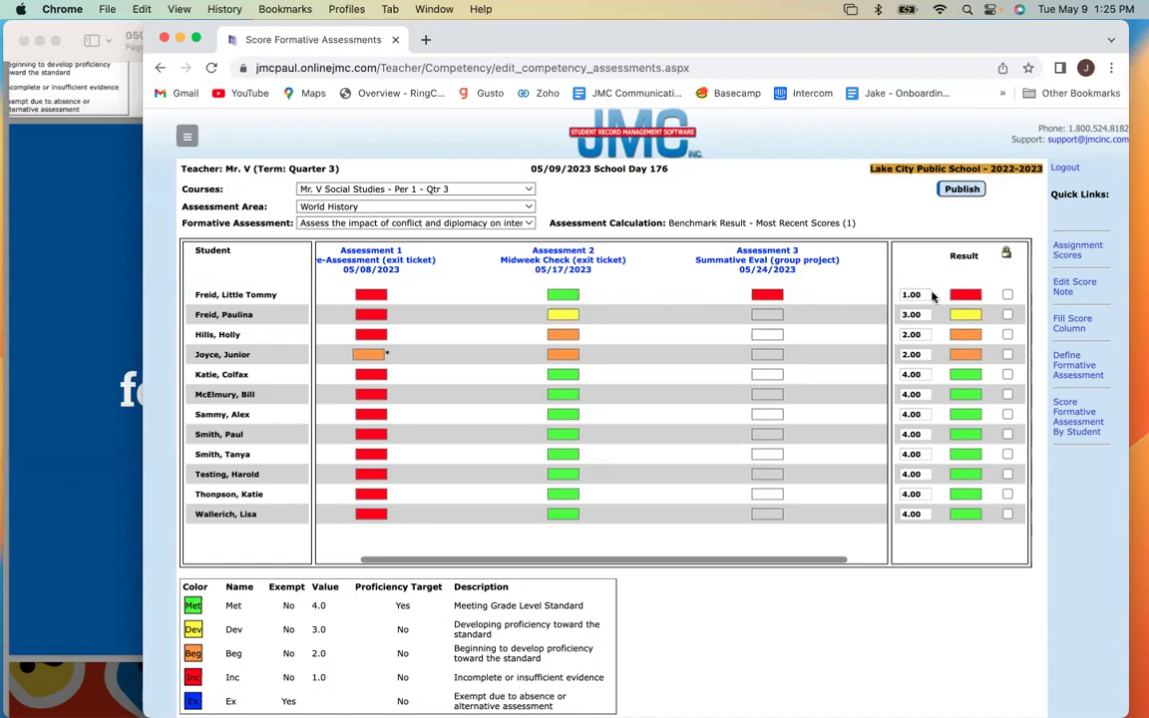
pyautogui.click(964, 294)
pyautogui.click(964, 281)
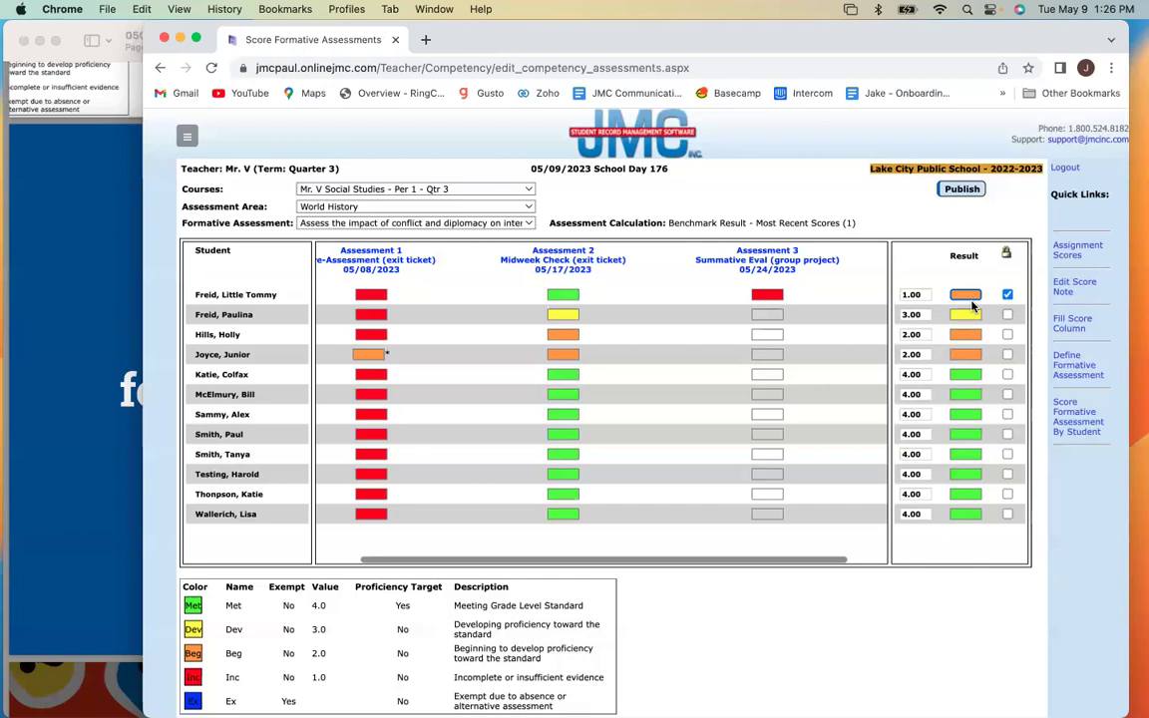
# - Open the competency-based Formative Assessment Report and preview it for the first student, reviewing the World History scores
pyautogui.click(187, 140)
pyautogui.click(202, 419)
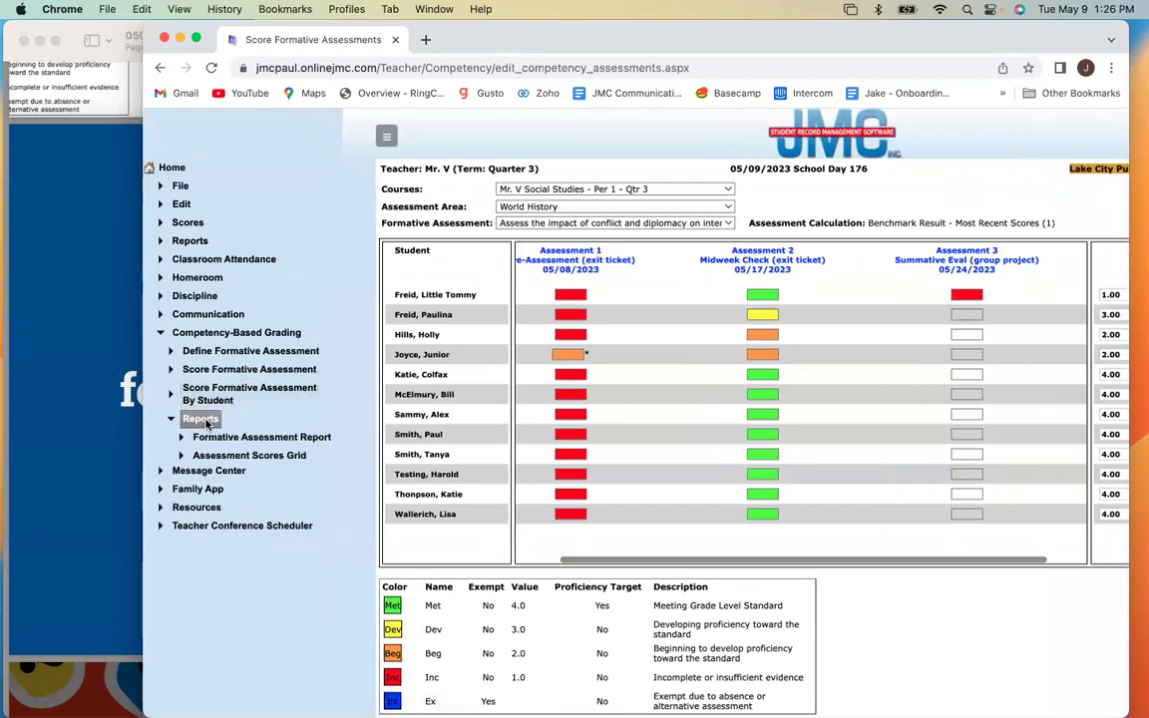
pyautogui.click(247, 442)
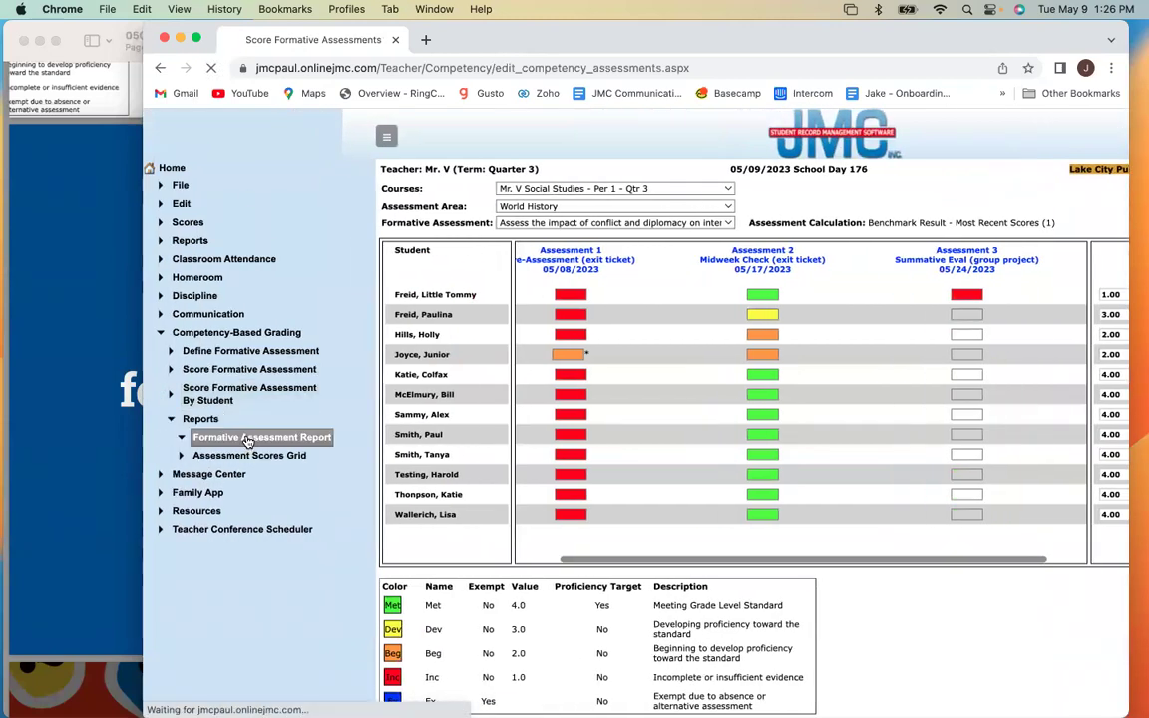
pyautogui.click(384, 241)
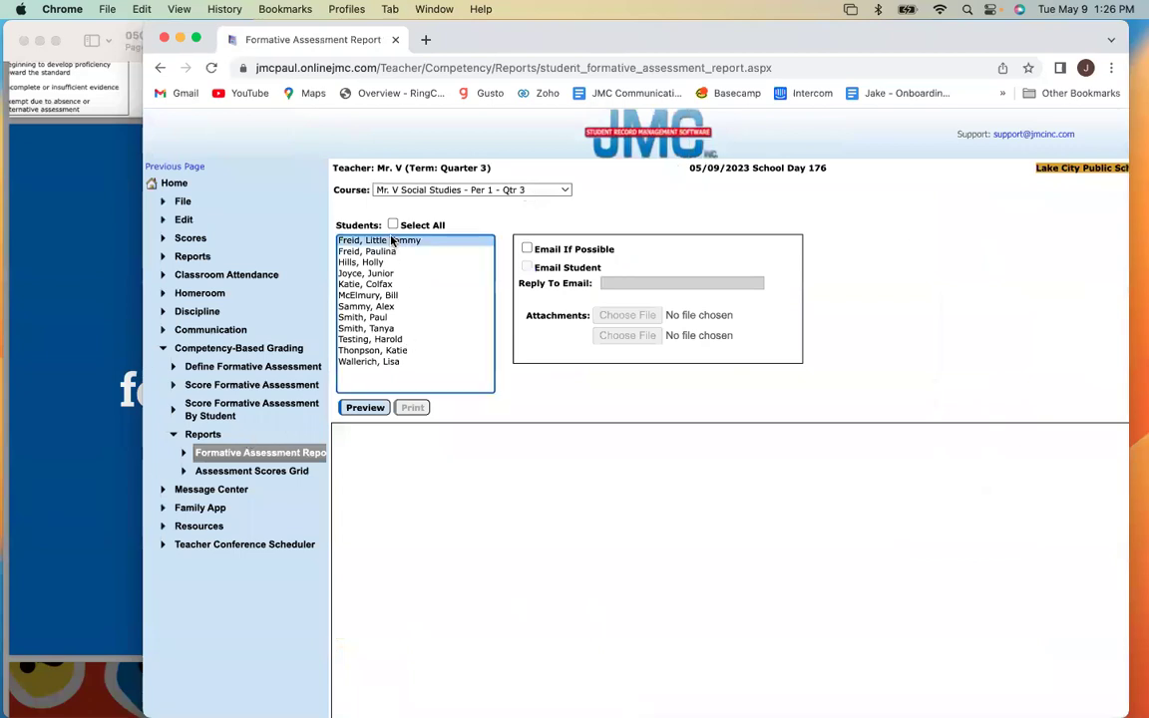
pyautogui.click(365, 408)
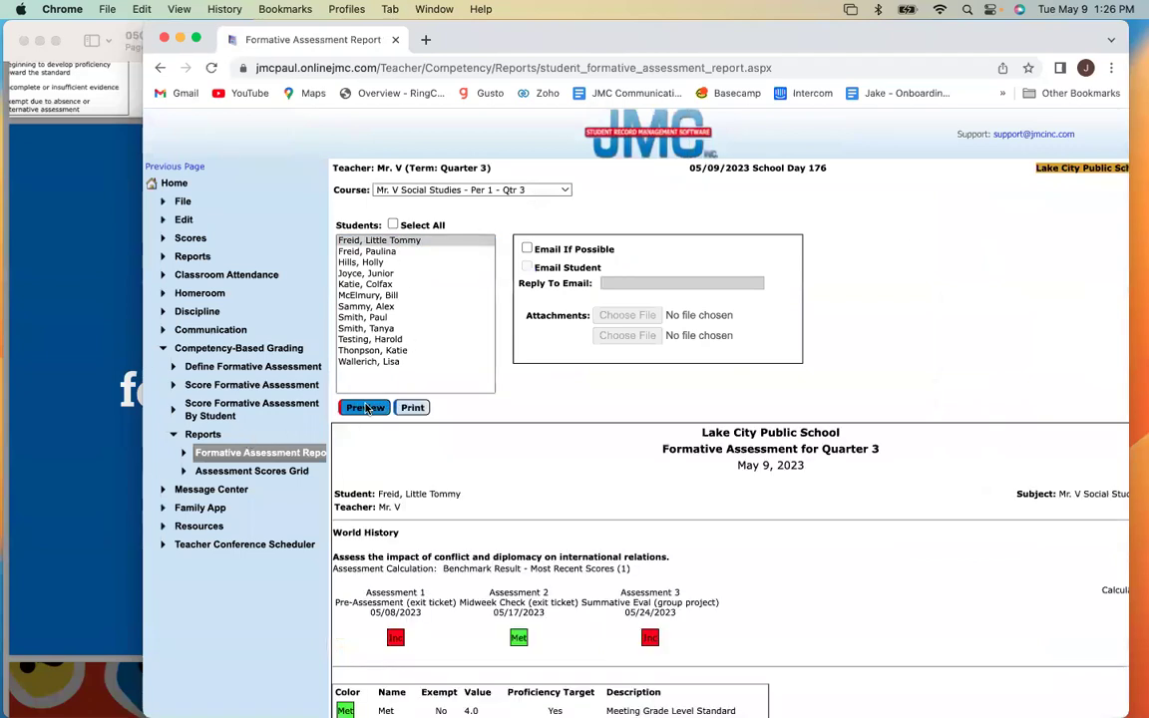
pyautogui.scroll(-2, 686, 470)
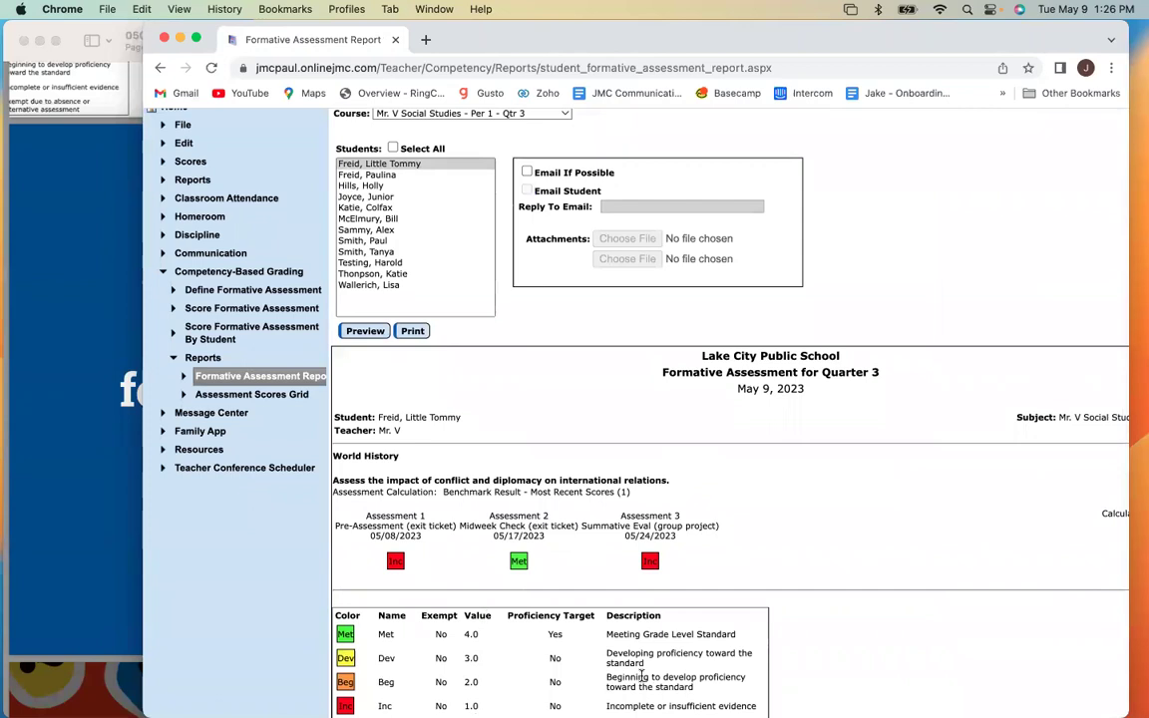
# - Enlarge the browser window and examine the first student's previewed report: the World History assessment statement, the Summative Eval date, the scores and calculated result
pyautogui.doubleClick(910, 37)
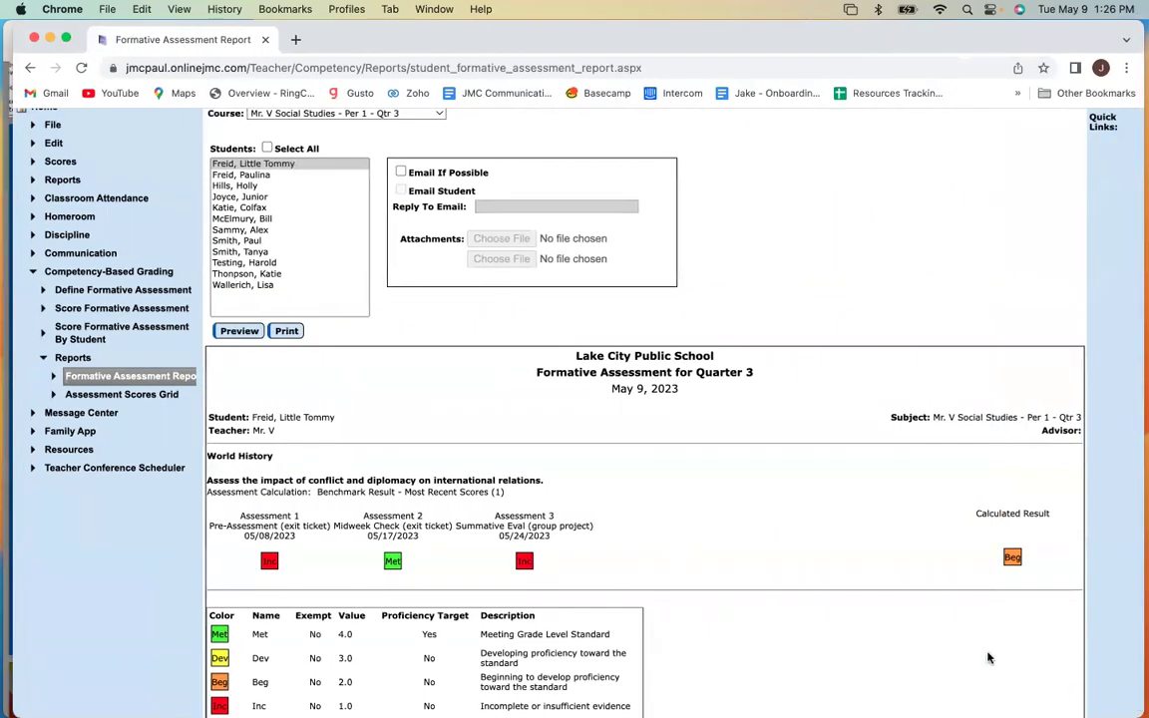
pyautogui.scroll(-2, 745, 549)
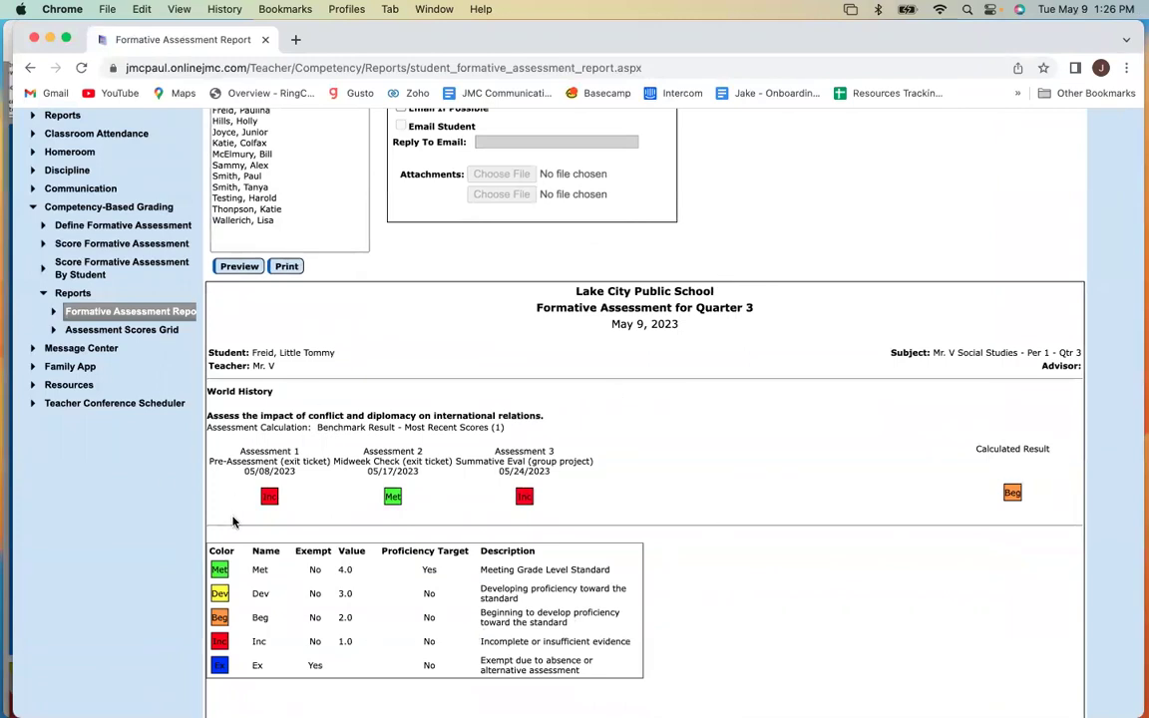
pyautogui.moveTo(210, 419); pyautogui.dragTo(429, 469)
pyautogui.click(514, 407)
pyautogui.tripleClick(515, 409)
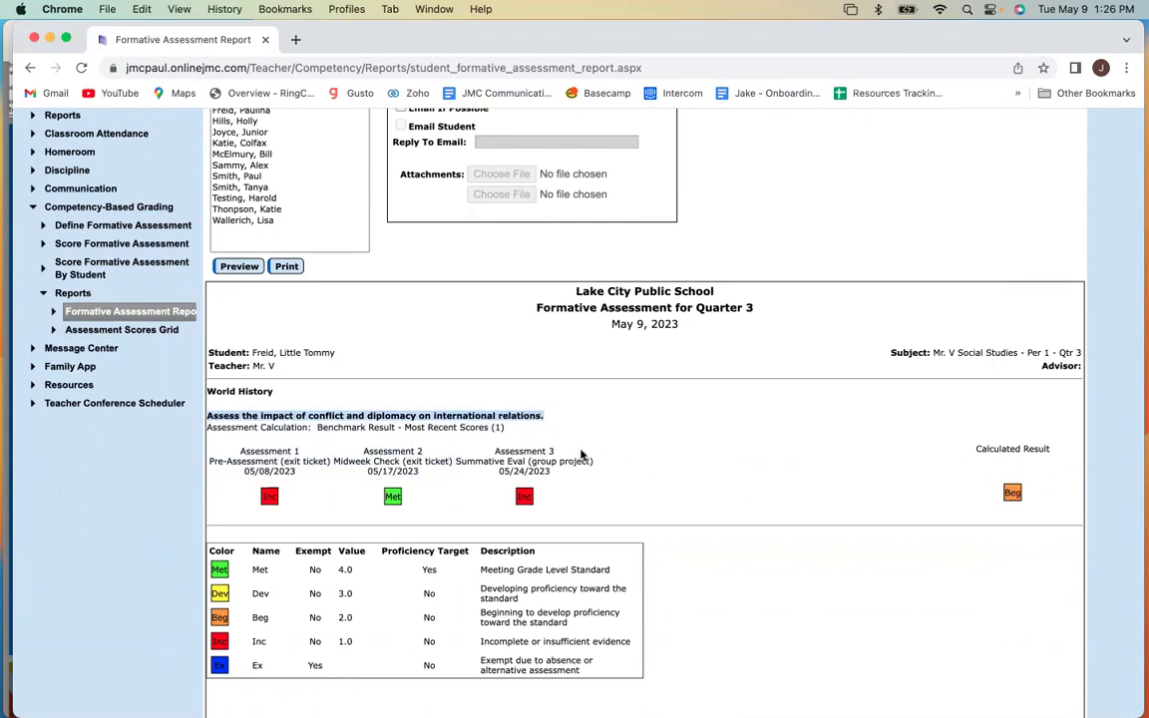
pyautogui.moveTo(499, 470); pyautogui.dragTo(548, 471)
pyautogui.click(698, 496)
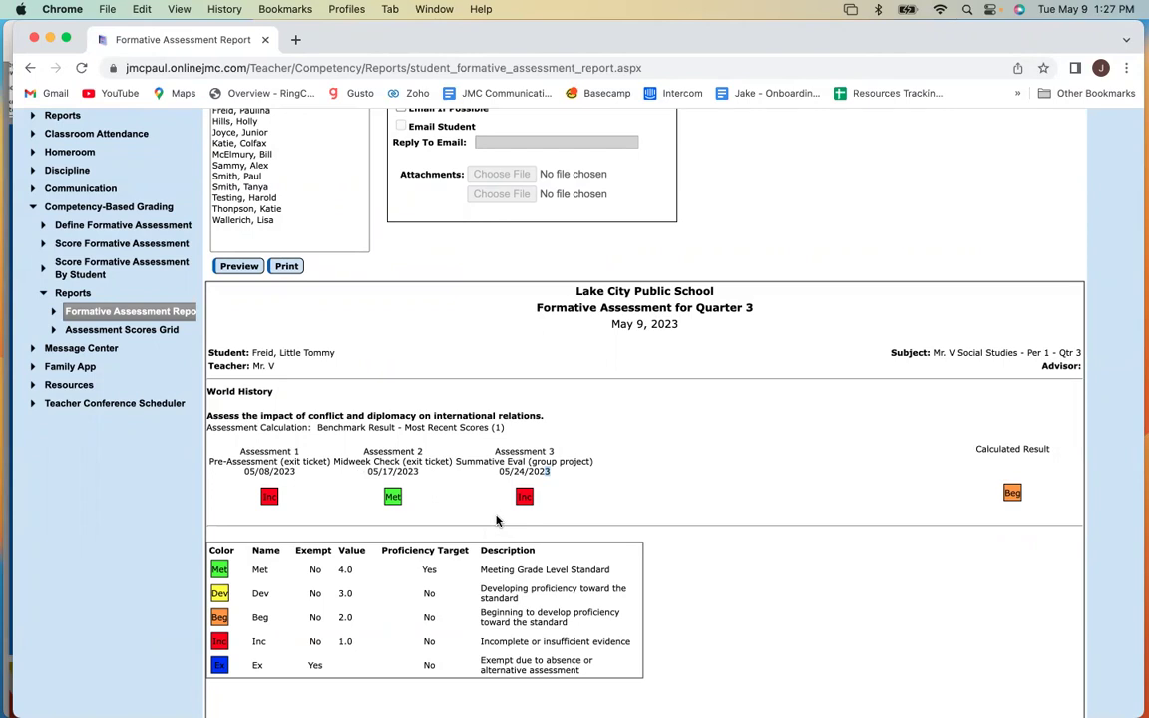
# - Return to scoring formative assessments and publish the results for the Mr. V Social Studies - Per 1 - Qtr 3 course
pyautogui.click(100, 244)
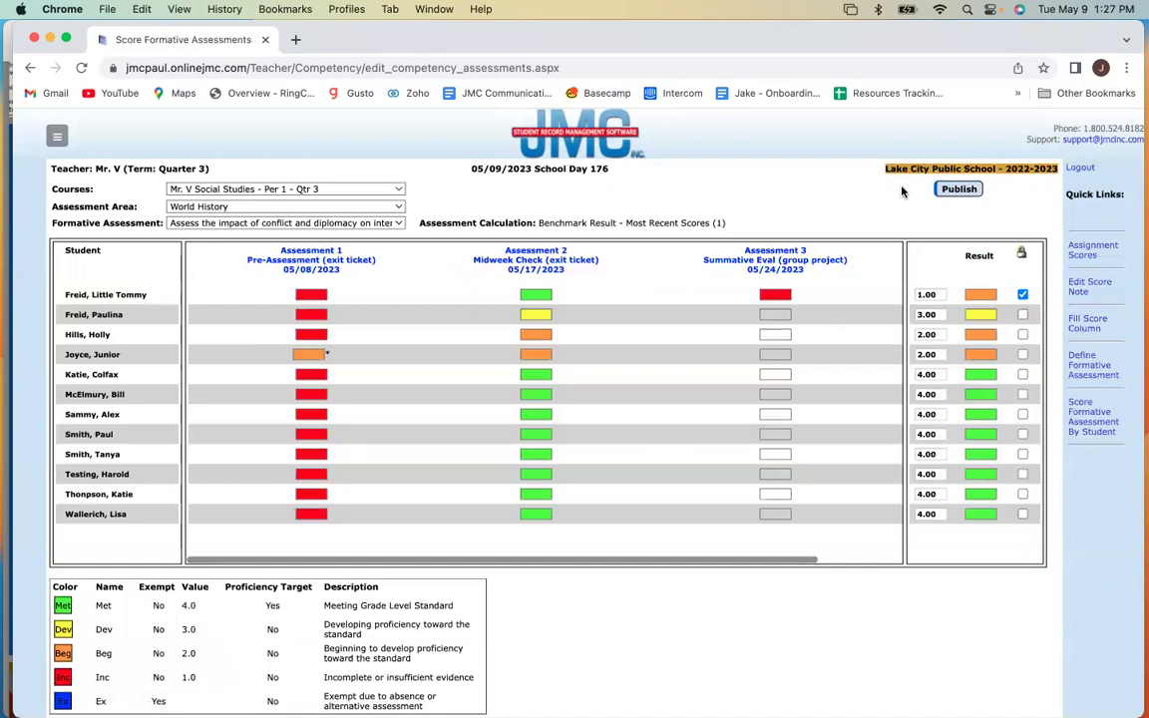
pyautogui.click(958, 188)
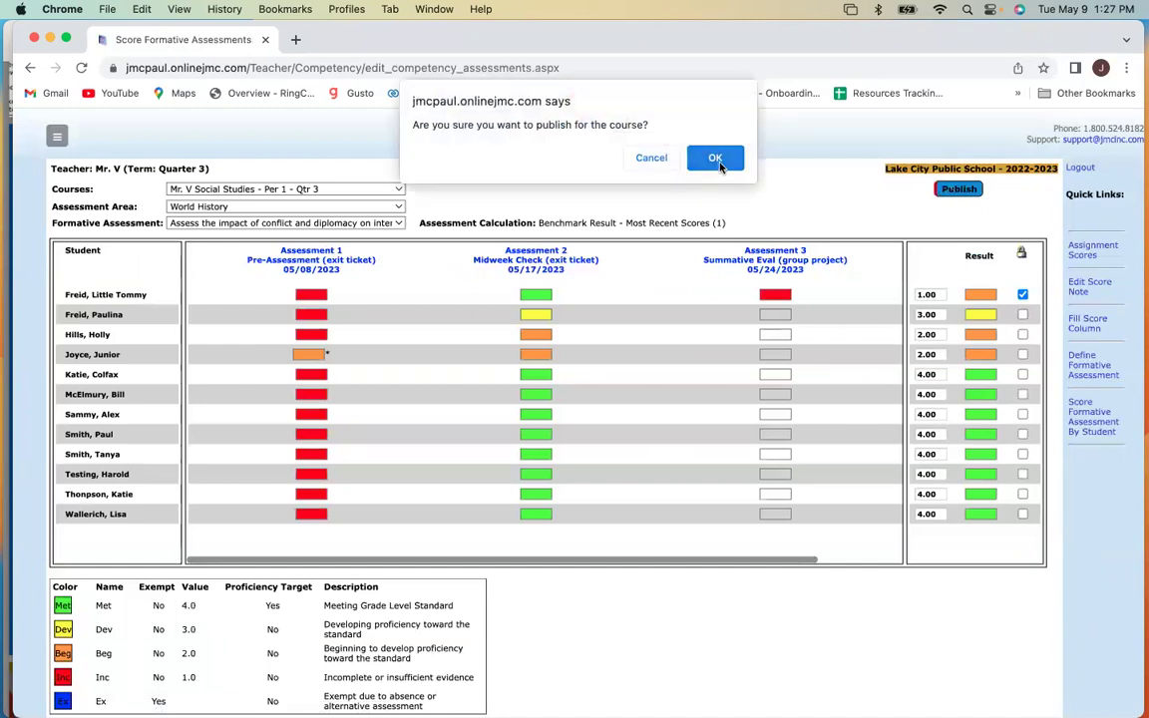
pyautogui.click(715, 158)
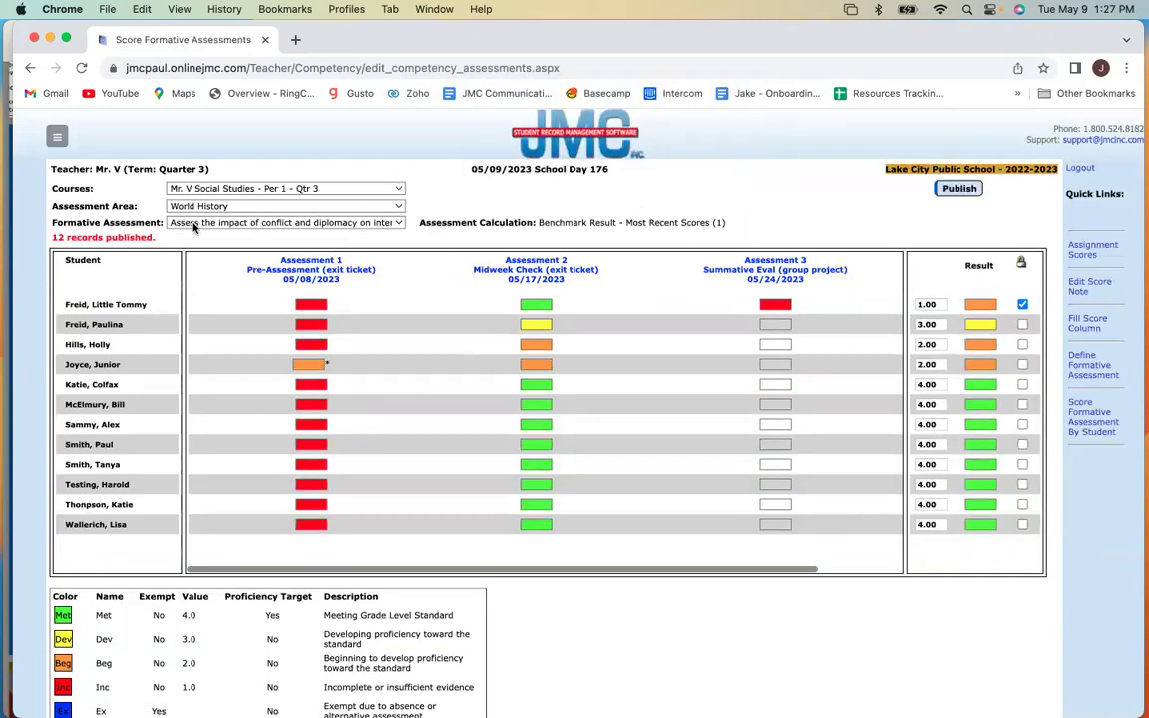
# - Preview the competency-based Formative Assessment Report for the first student again, and open the Assessment Scores Grid report
pyautogui.click(58, 138)
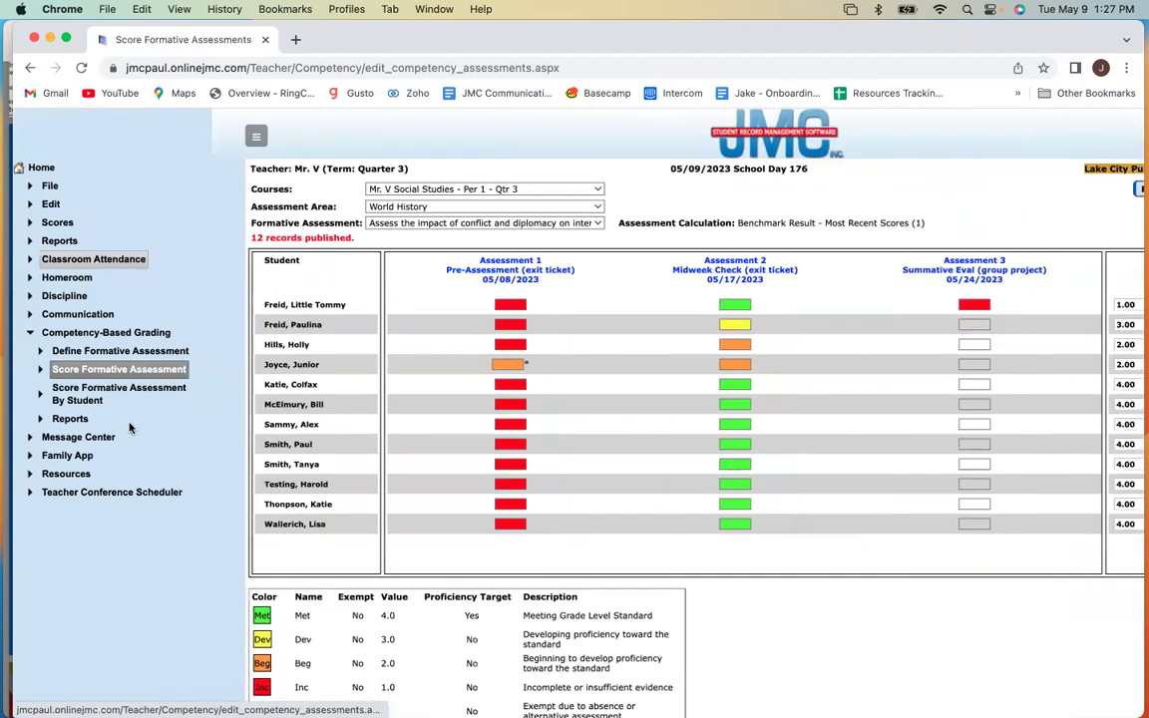
pyautogui.click(70, 418)
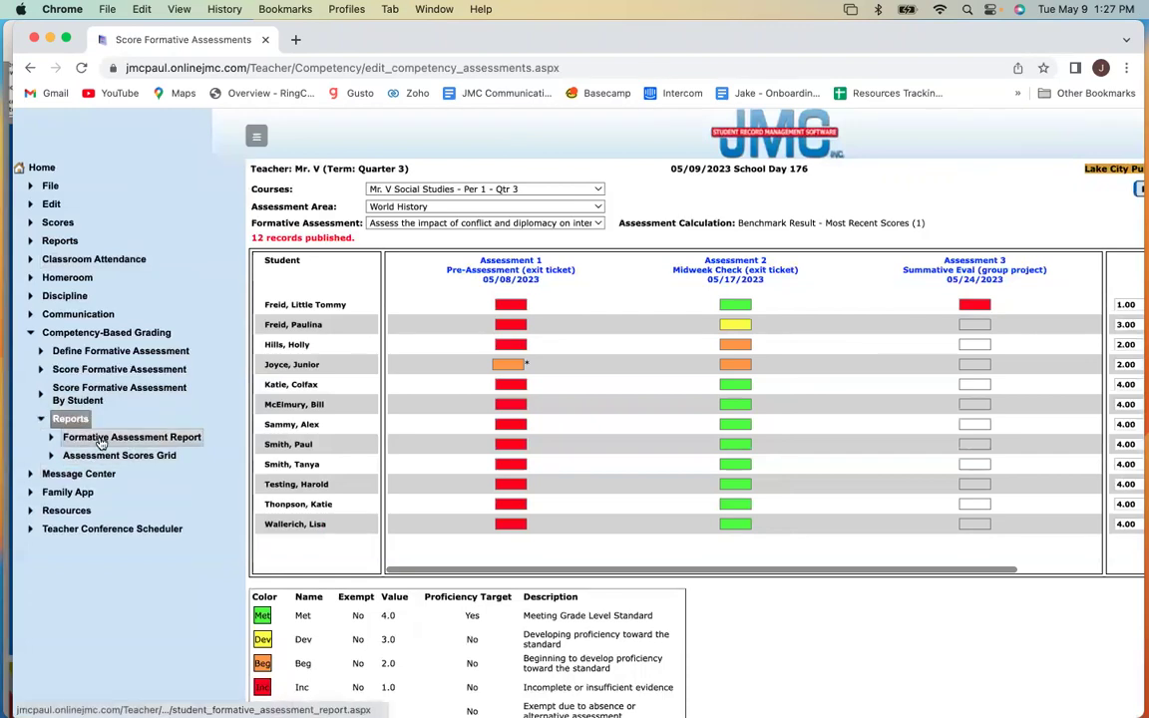
pyautogui.click(99, 437)
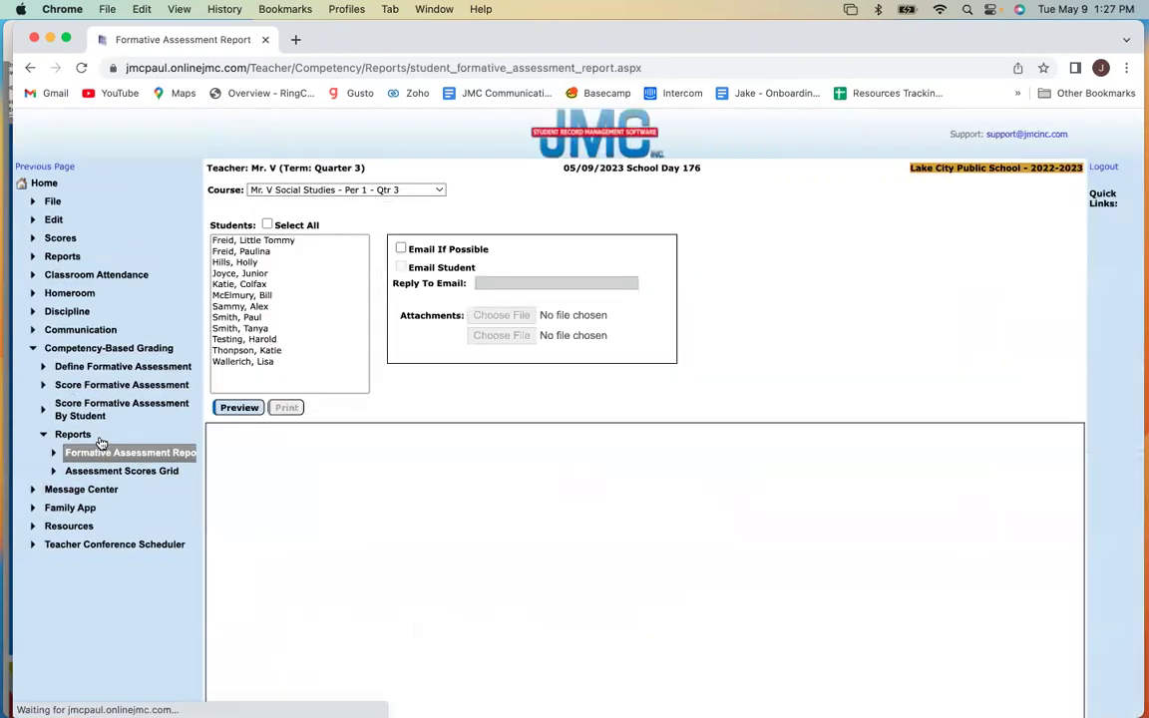
pyautogui.click(244, 241)
pyautogui.click(239, 407)
pyautogui.scroll(-2, 487, 445)
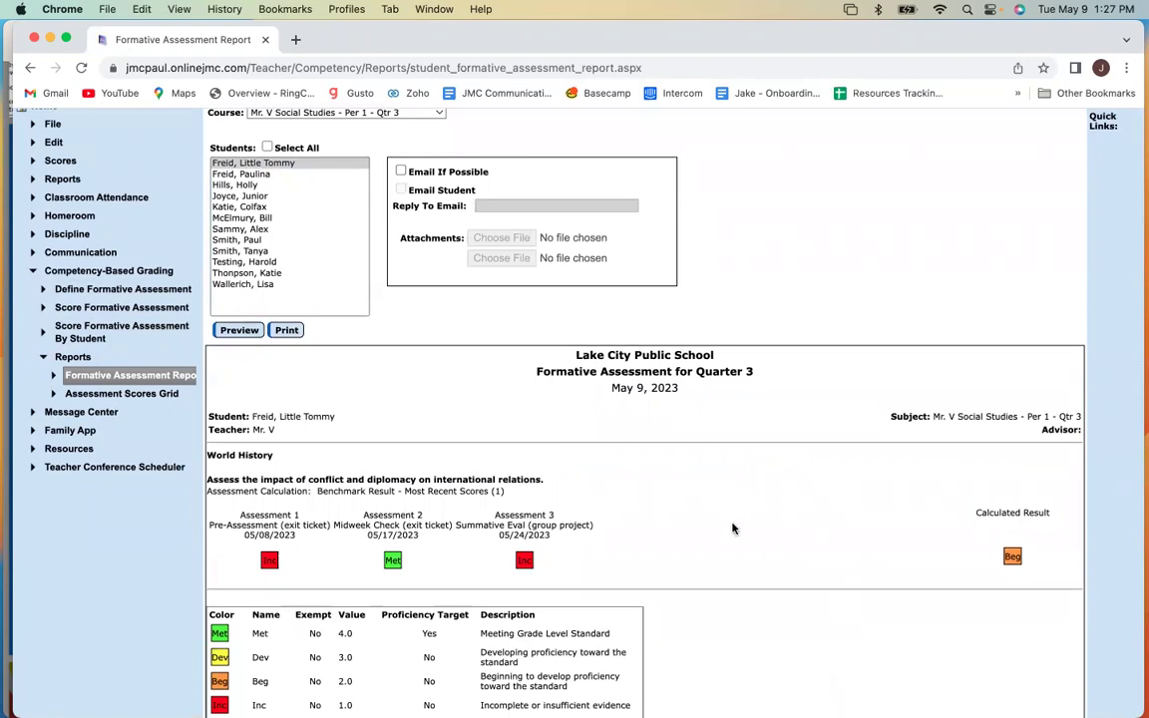
pyautogui.scroll(-2, 733, 527)
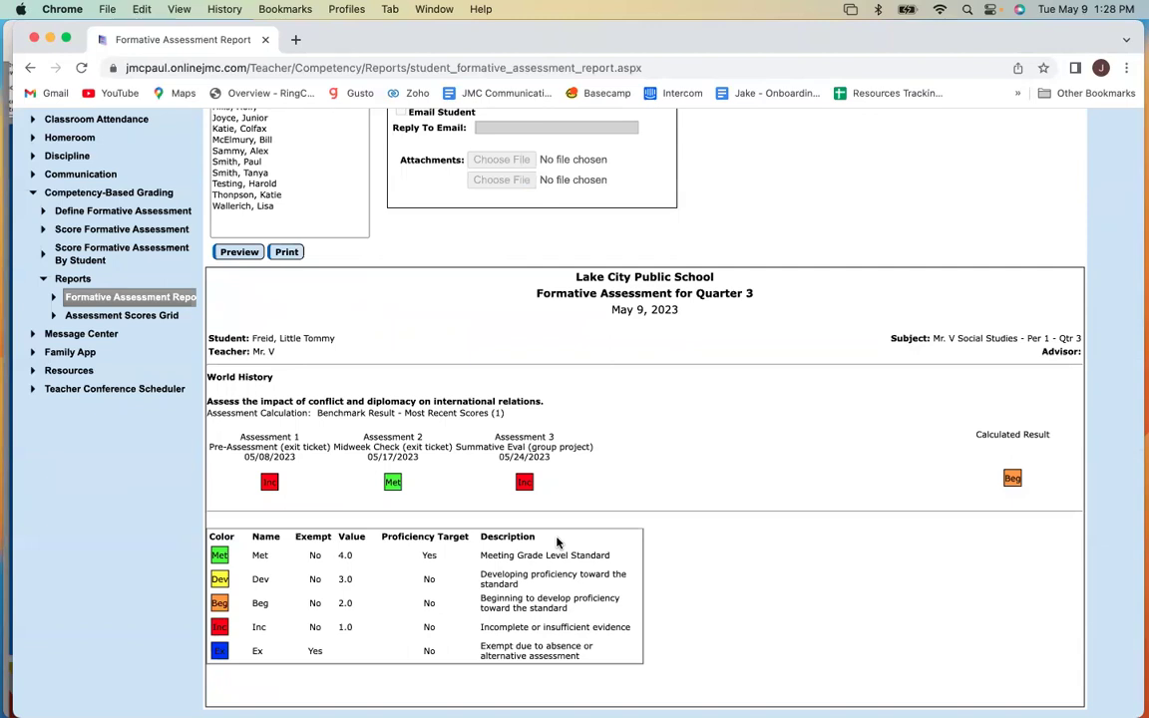
pyautogui.click(102, 317)
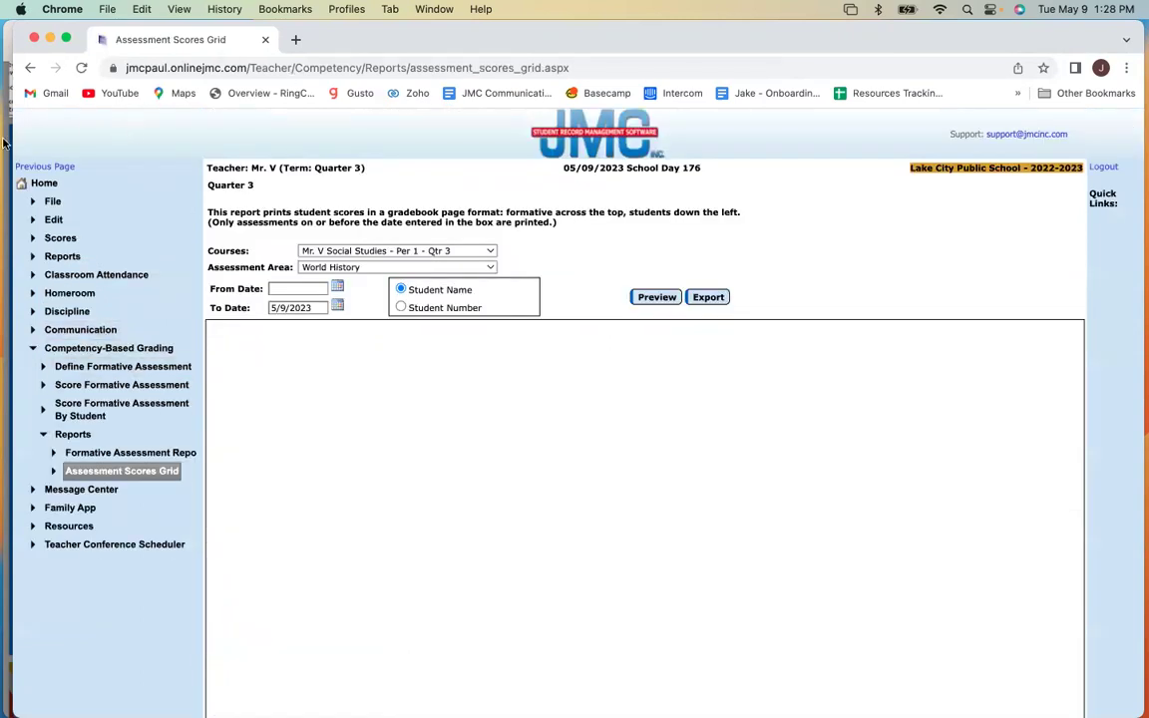
# - Switch to the slide deck in Preview, show it full screen and advance to the slide "Edit an Assessments report card for a student"
pyautogui.press('super+Tab')
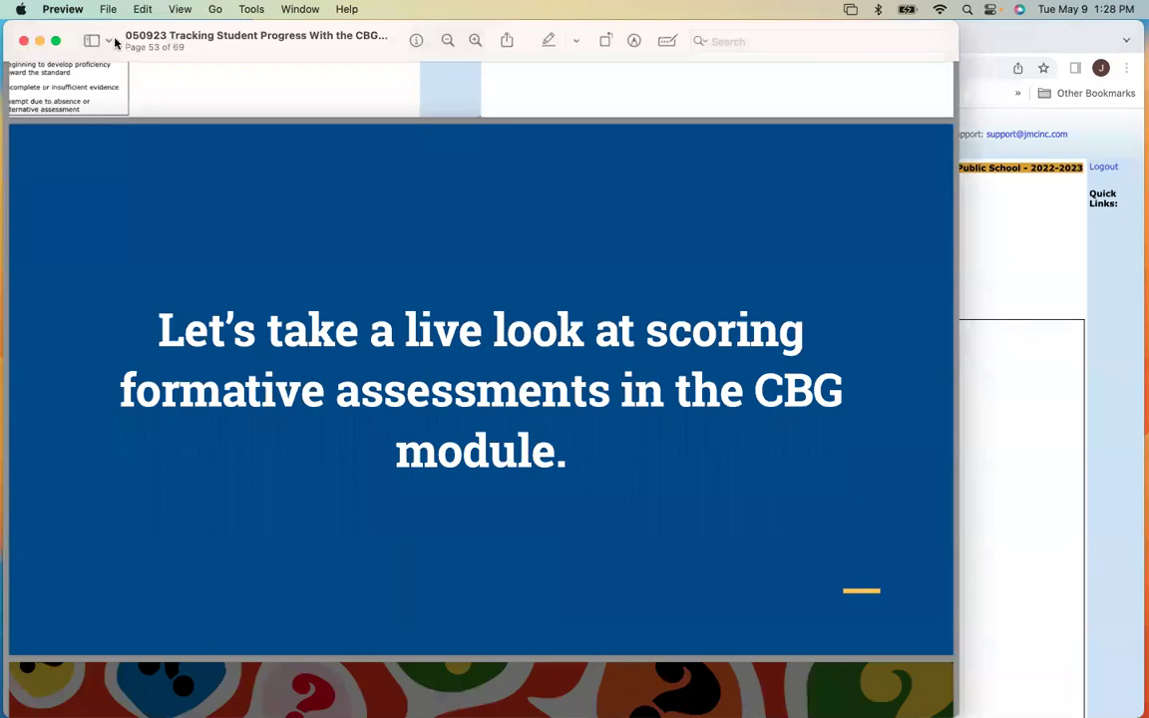
pyautogui.click(55, 40)
pyautogui.press('Down')
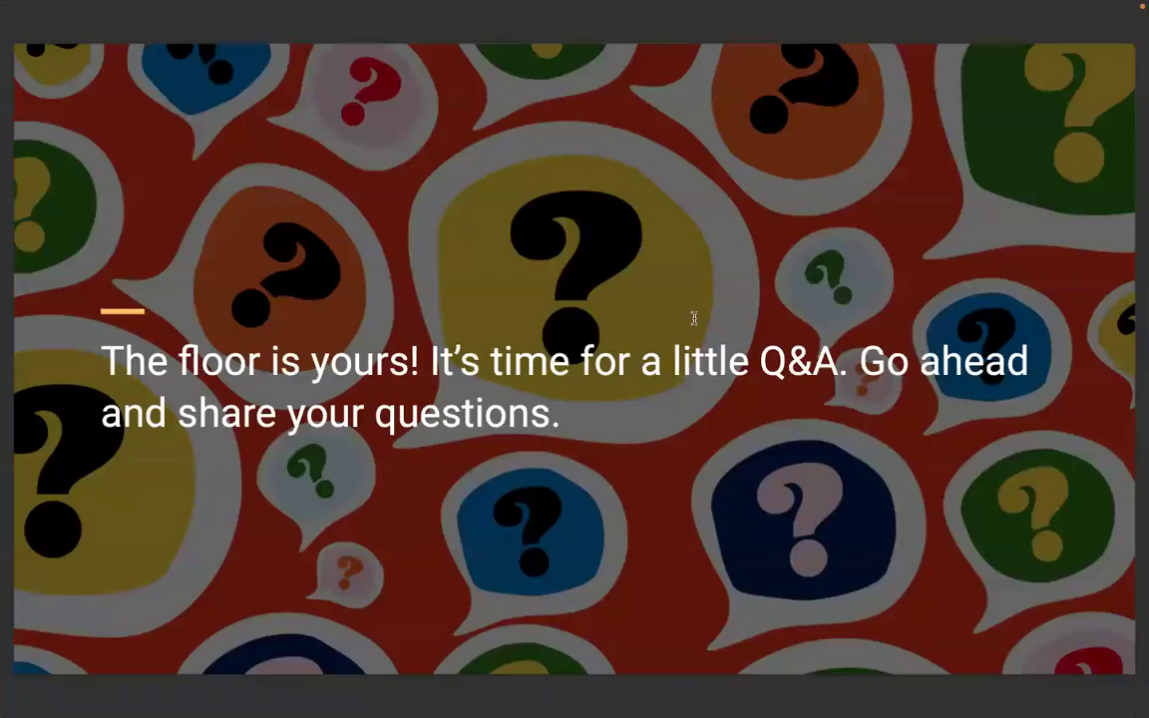
pyautogui.press('Home')
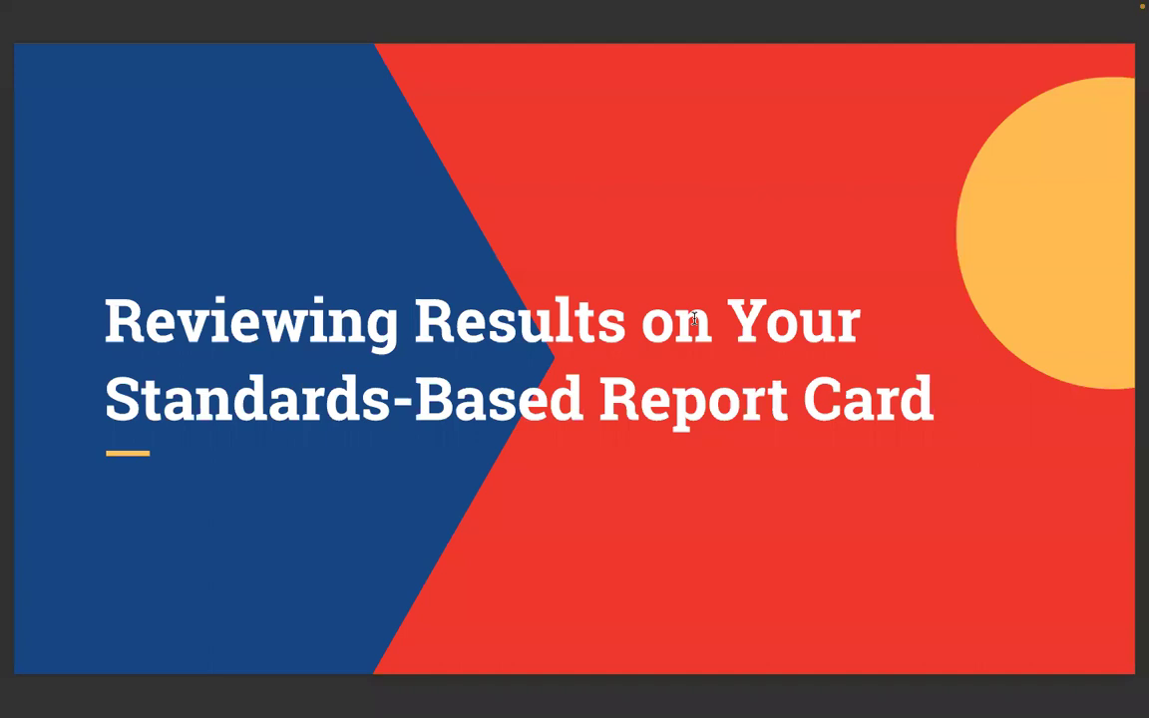
pyautogui.press('Down')
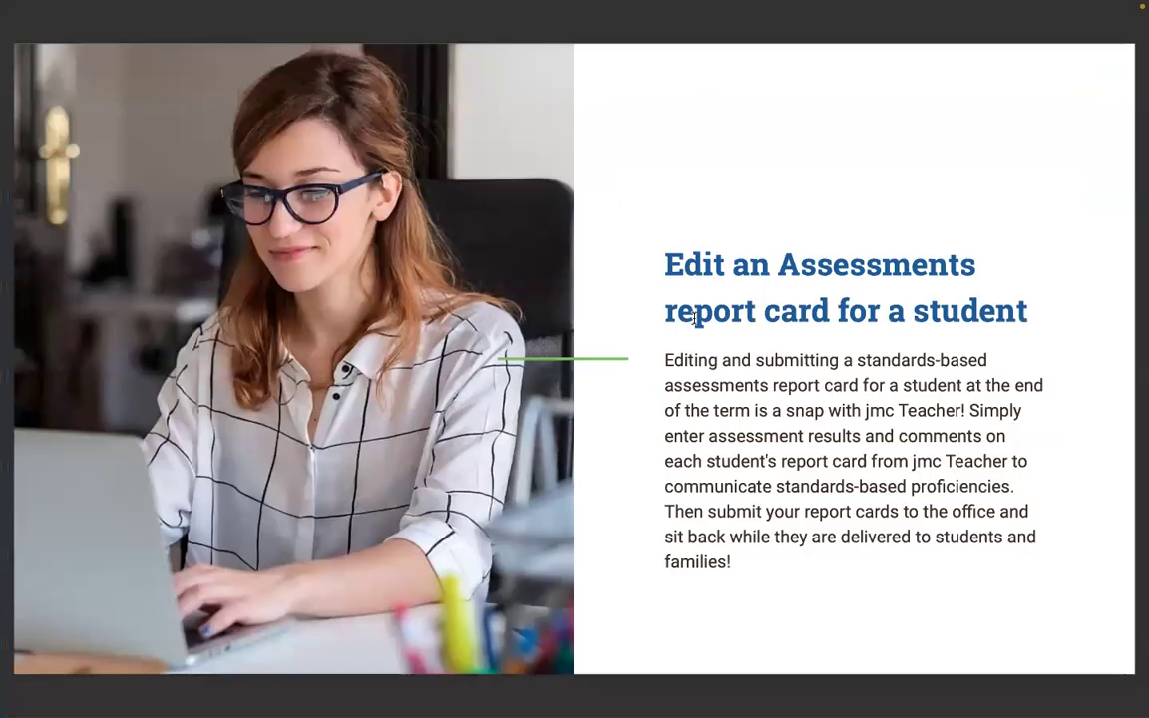